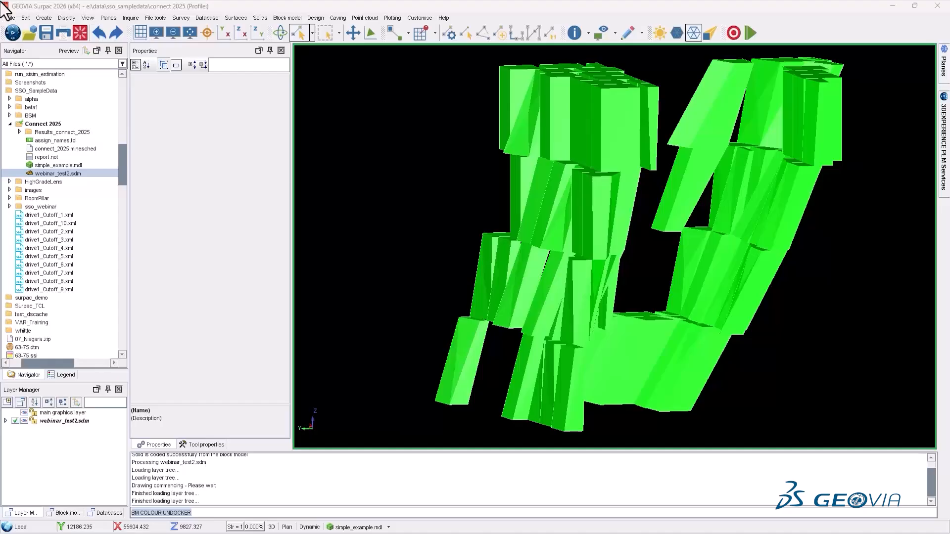
Examine the properties and user data of the tall stope Stope_70, including its tonnes, VOLUME, grade and sg attributes
click(515, 85)
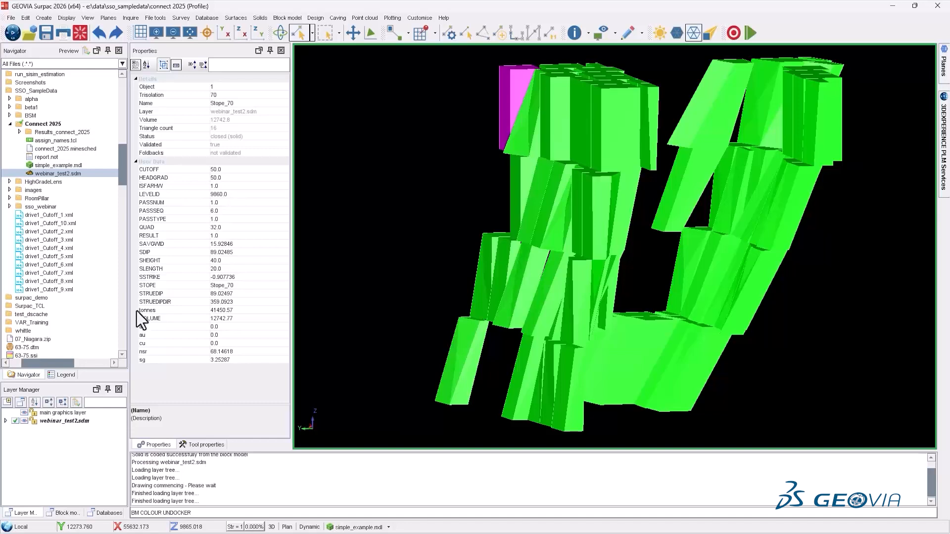
click(238, 303)
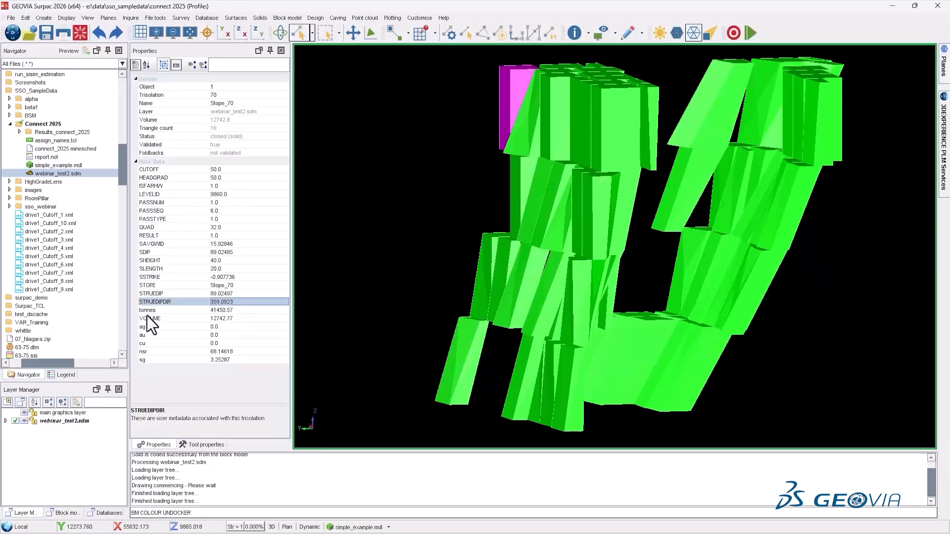
drag(139, 311, 149, 360)
click(147, 351)
click(456, 131)
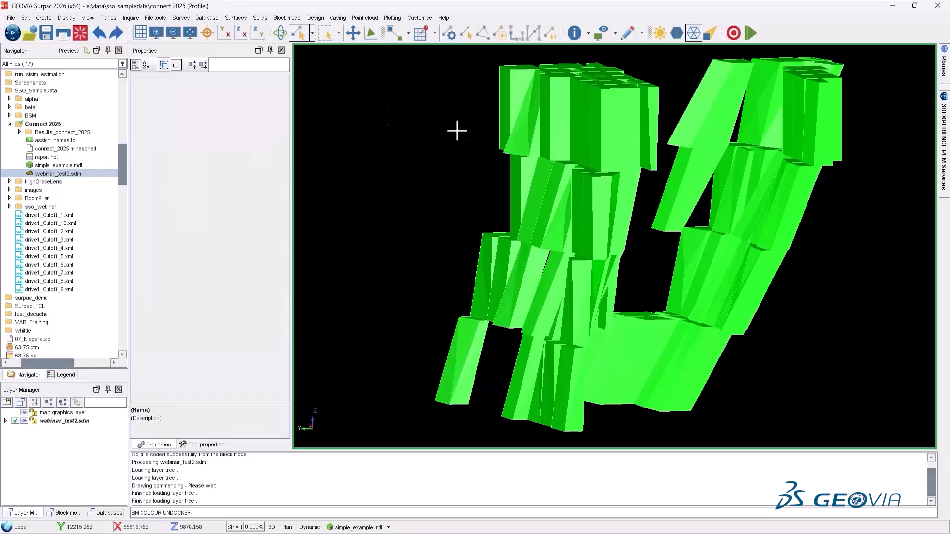
click(501, 89)
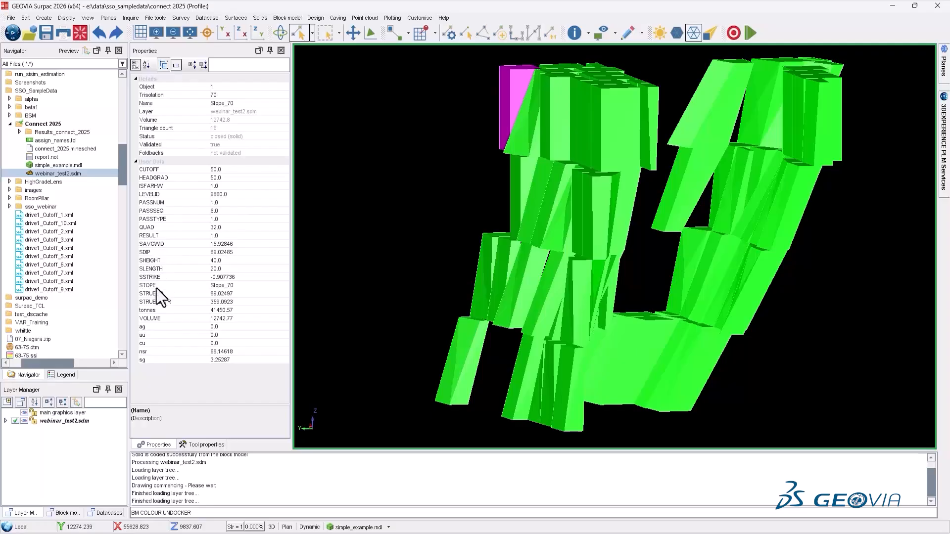
click(409, 157)
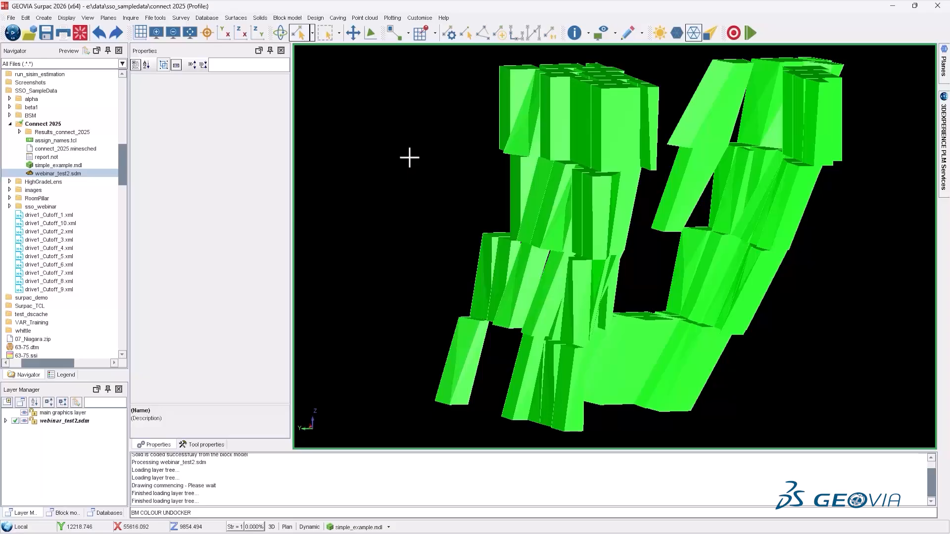
click(516, 84)
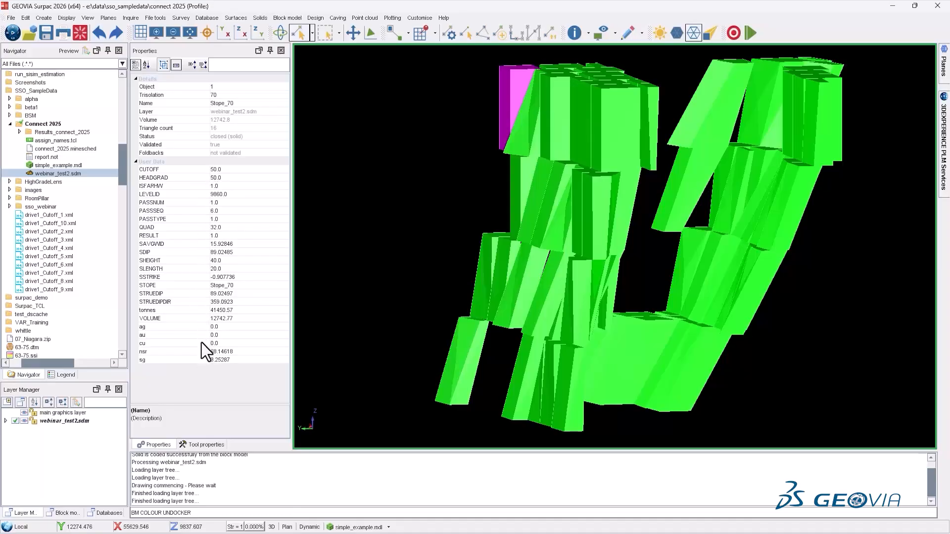
click(350, 183)
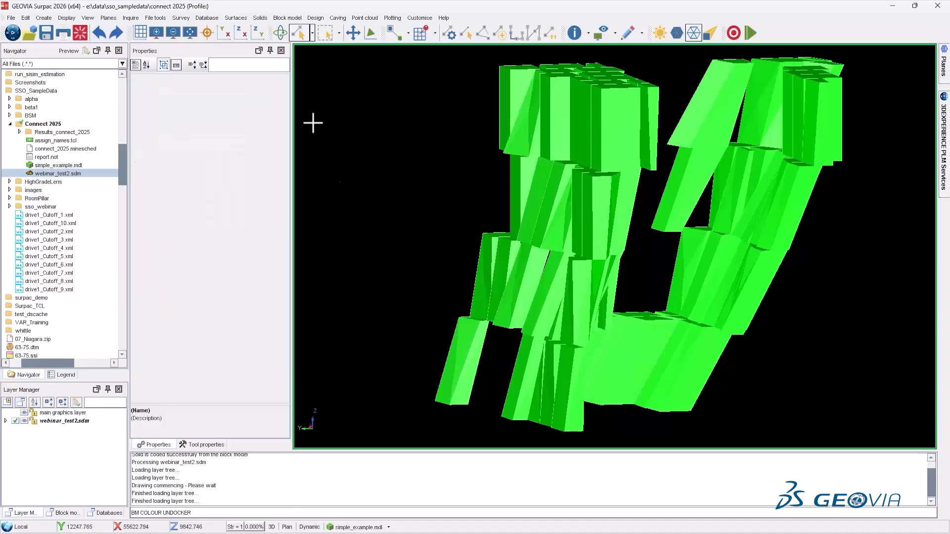
Modify the triobject attributes so TONNES, VOLUME, ag, au, cu, nsr and sg are type Real with 0 decimals
click(259, 18)
mouse_move(272, 88)
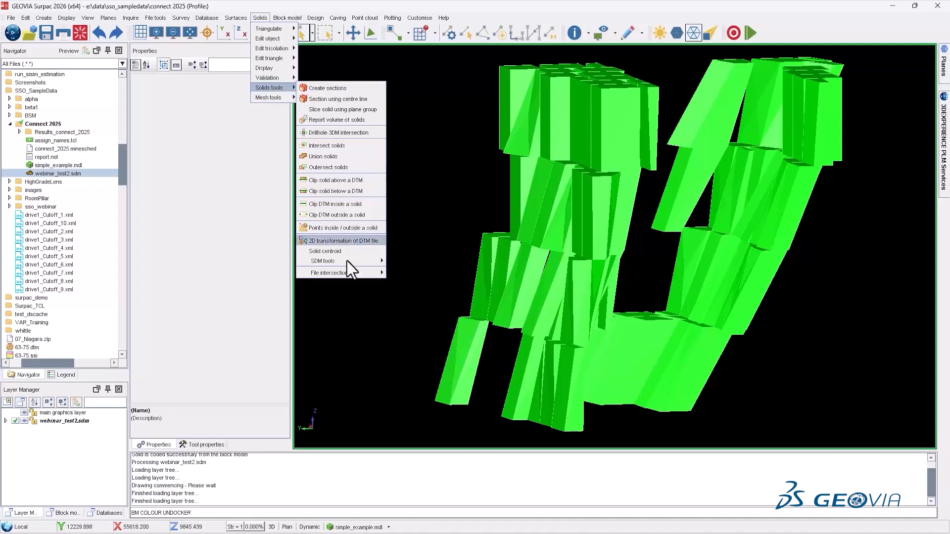
mouse_move(358, 261)
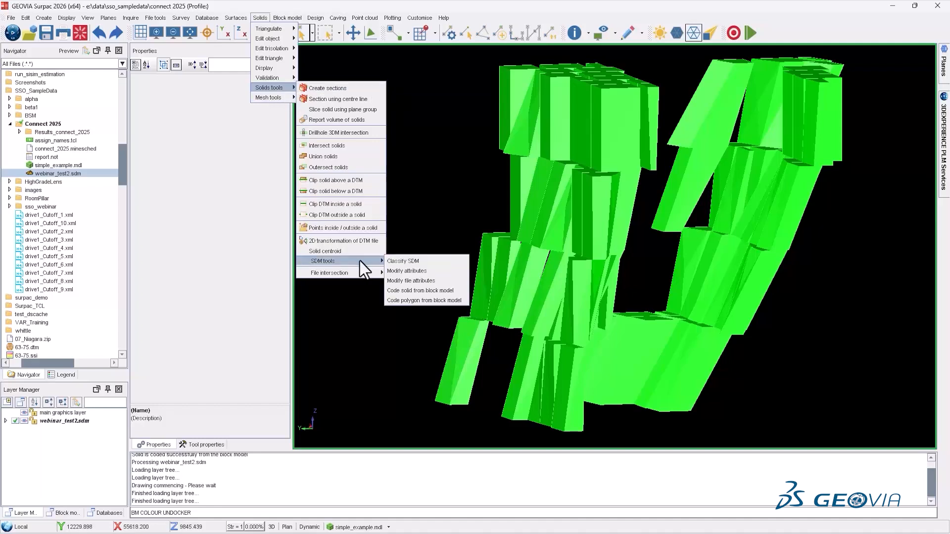
click(436, 273)
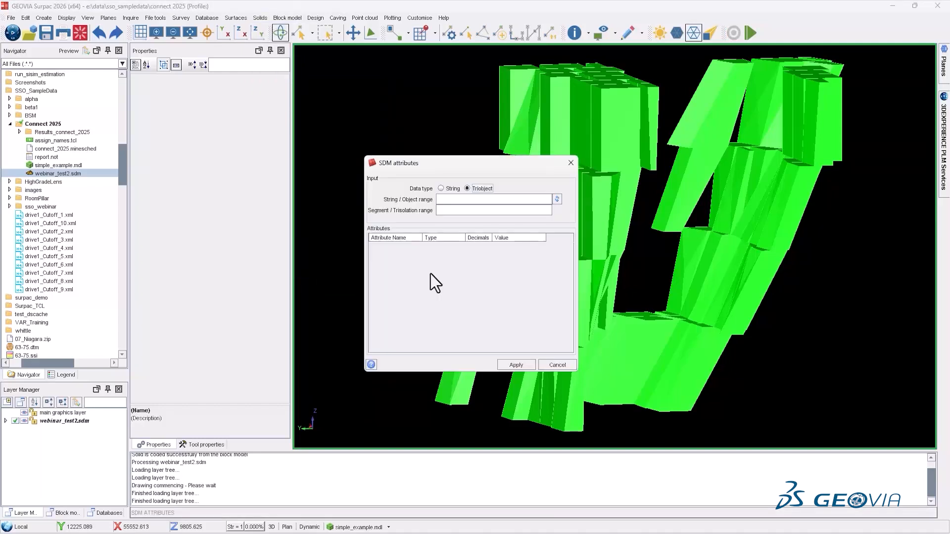
click(557, 199)
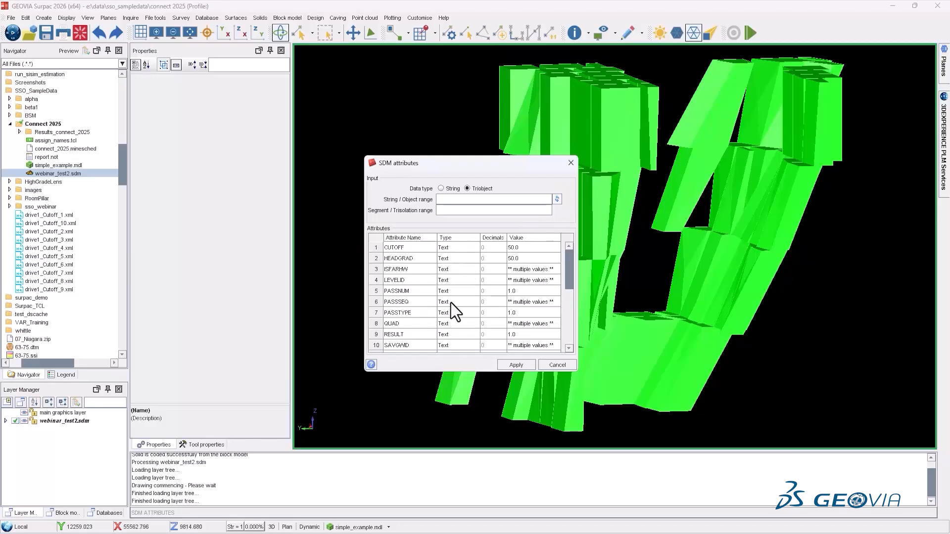
scroll(450, 303, down, 5)
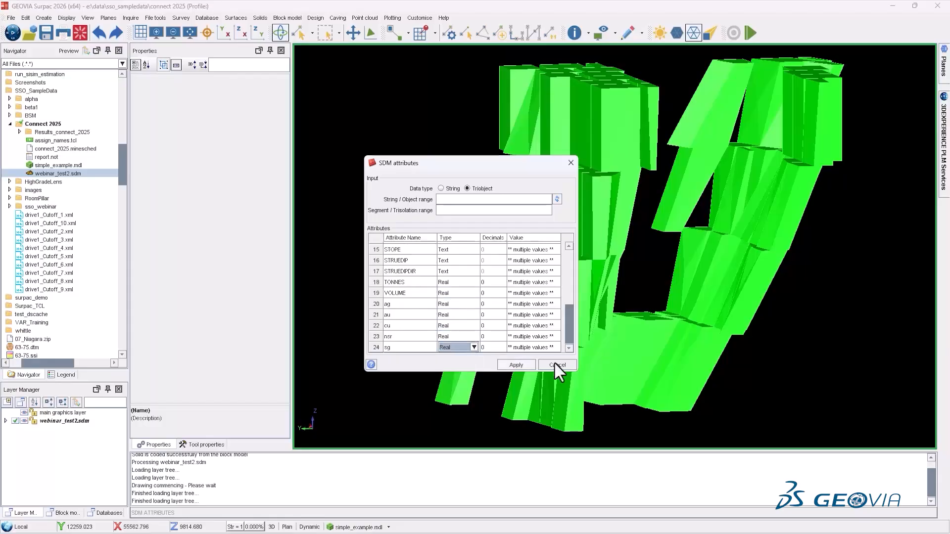
click(518, 366)
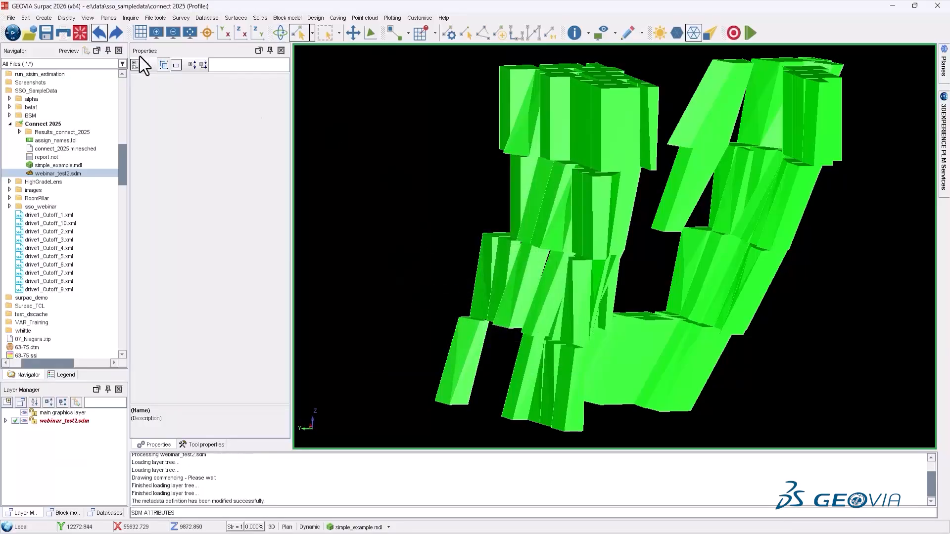
Check the formatting of the tonnes, VOLUME, grade and sg values on Stope_70
click(512, 104)
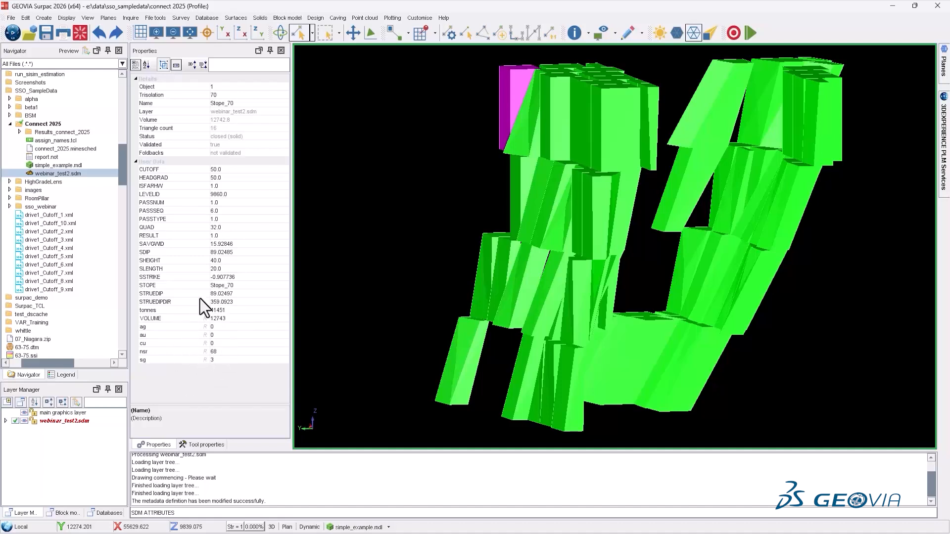
click(11, 19)
click(387, 103)
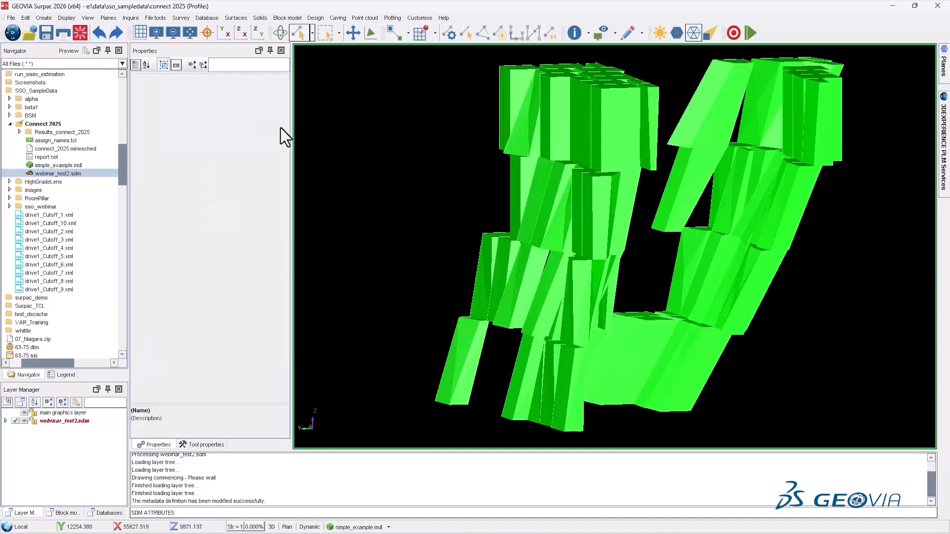
Save the stope layer locally as webinar_test_exporttominesched.sdm in GEOVIA SDM format
click(46, 32)
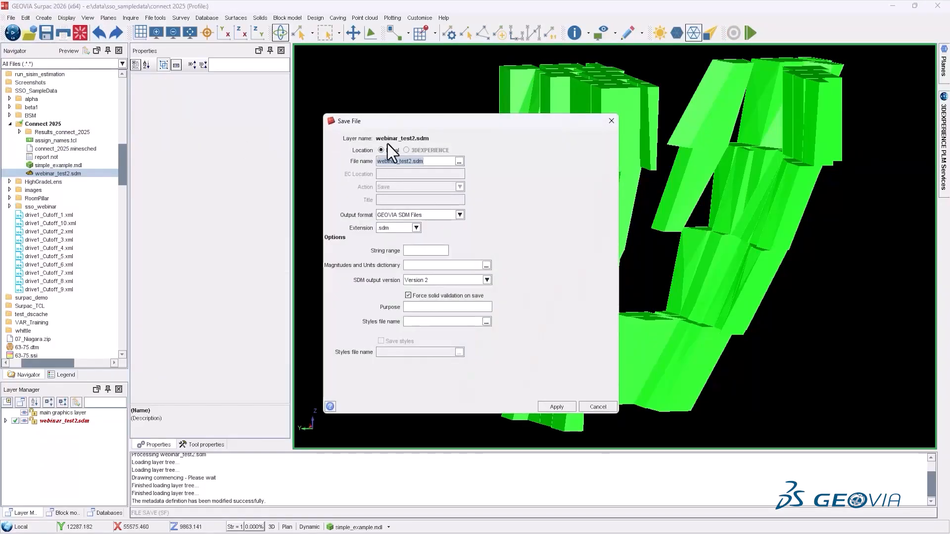
click(410, 162)
text(_exportt)
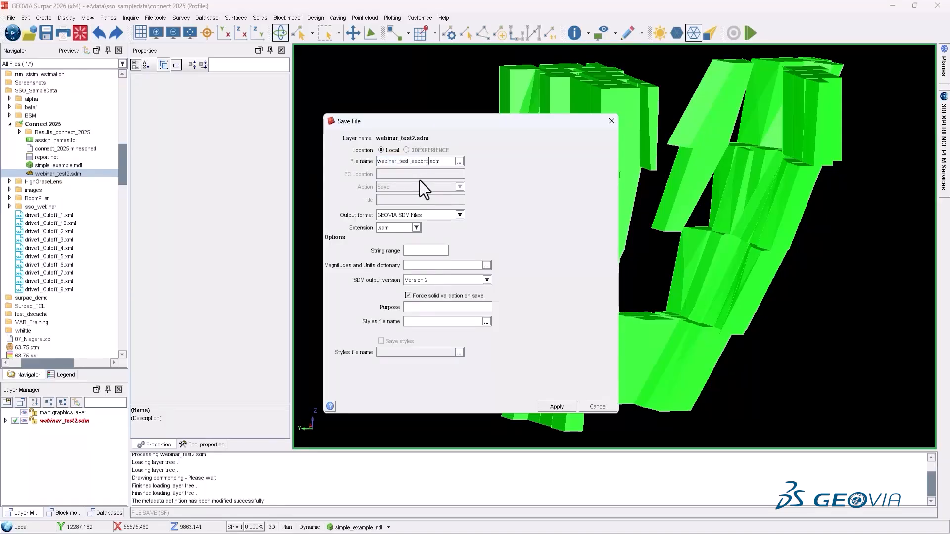
text(oMineSched)
key(Return)
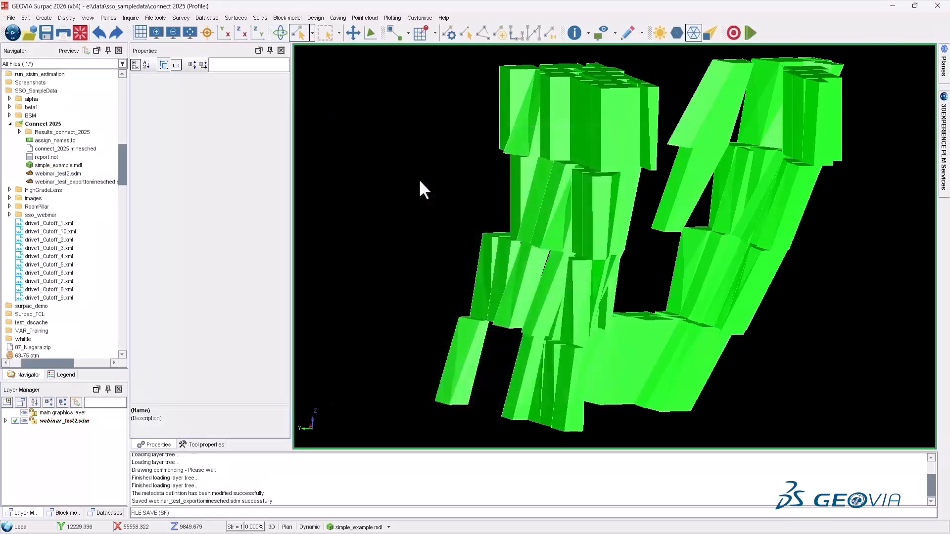
Start Generate SDM for MineSched and scan webinar_test_exporttominesched.sdm as the triobject file
click(10, 18)
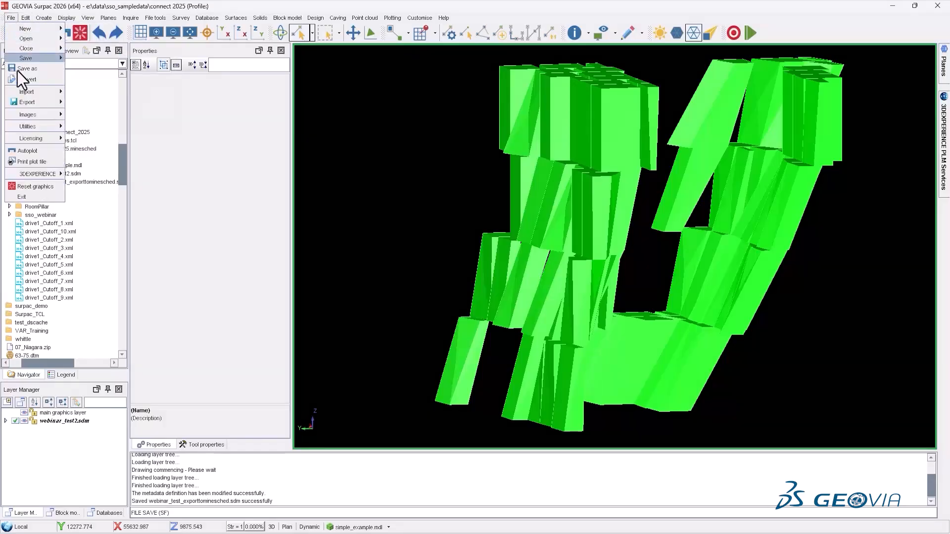
mouse_move(33, 101)
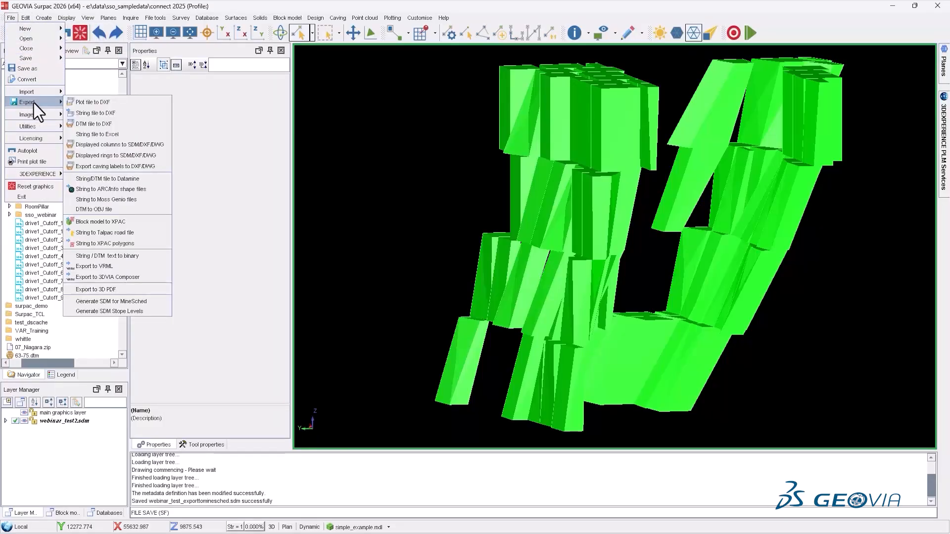
click(141, 302)
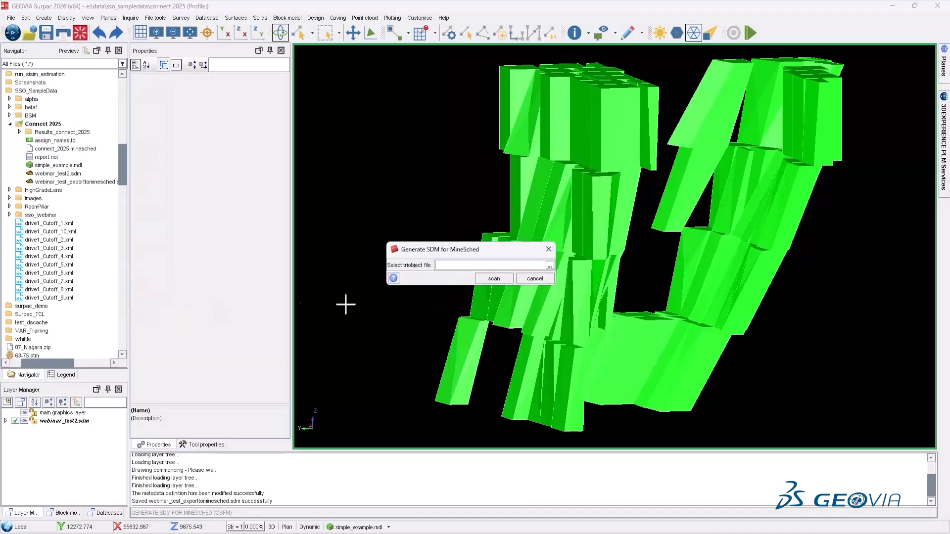
click(549, 266)
double_click(405, 254)
click(488, 279)
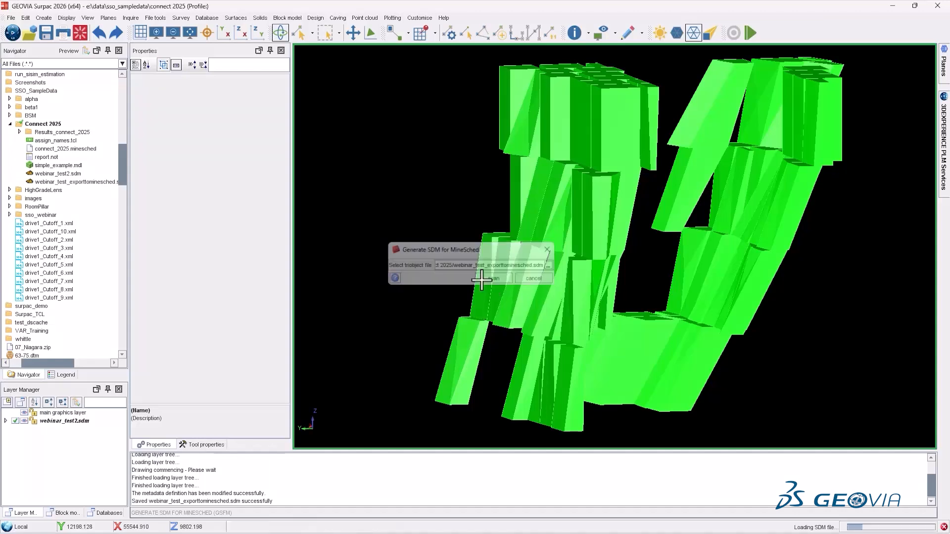
Include TONNES, VOLUME, ag, au, cu and nsr as material grade attributes, leaving sg unselected
scroll(533, 306, down, 3)
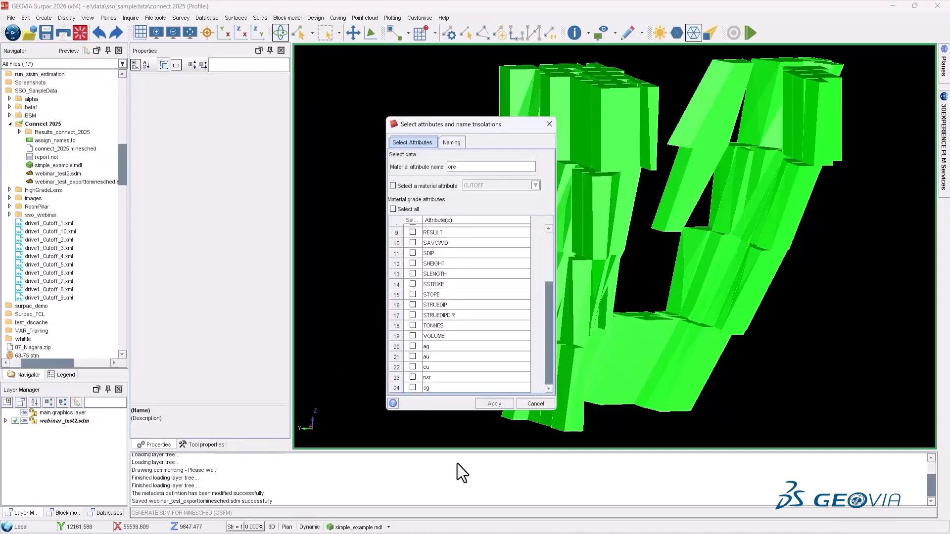
click(413, 388)
click(414, 378)
click(413, 356)
click(413, 347)
click(413, 336)
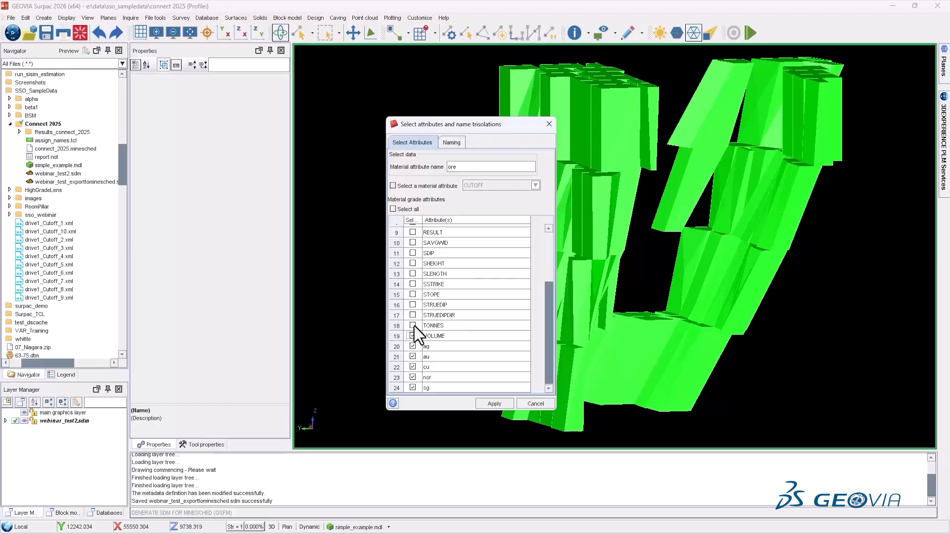
click(412, 388)
scroll(468, 231, up, 3)
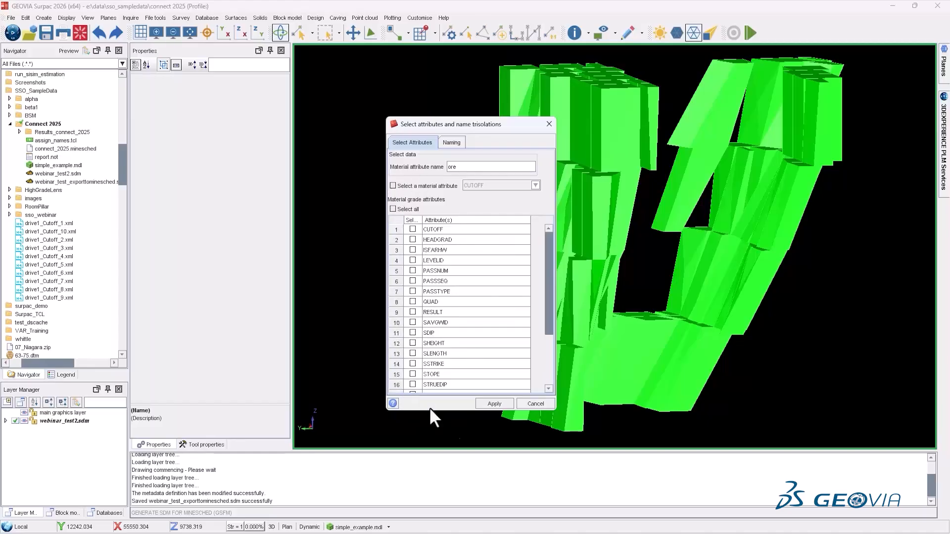
scroll(459, 218, down, 3)
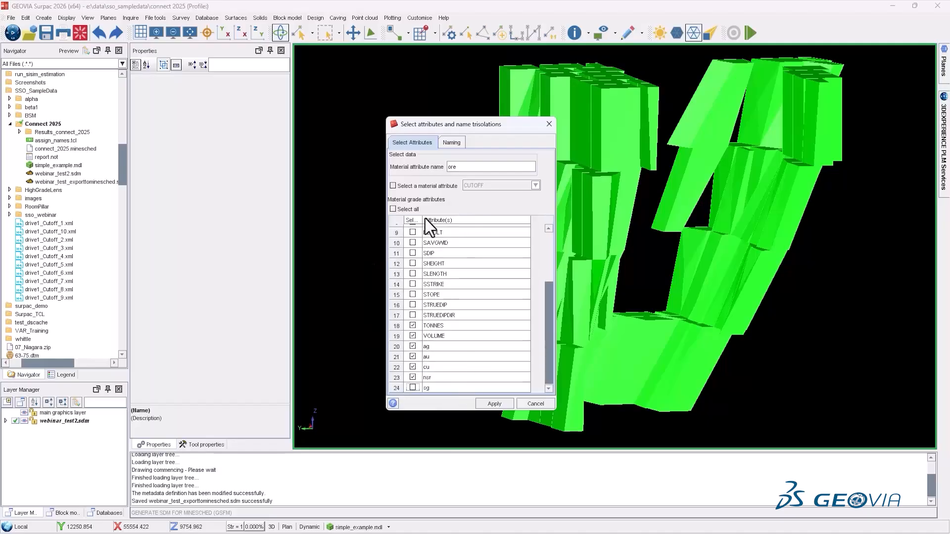
Enable trisolation renaming starting at 01A with separator _, and generate the MineSched SDM using material attribute name ore
click(463, 167)
click(469, 167)
click(452, 143)
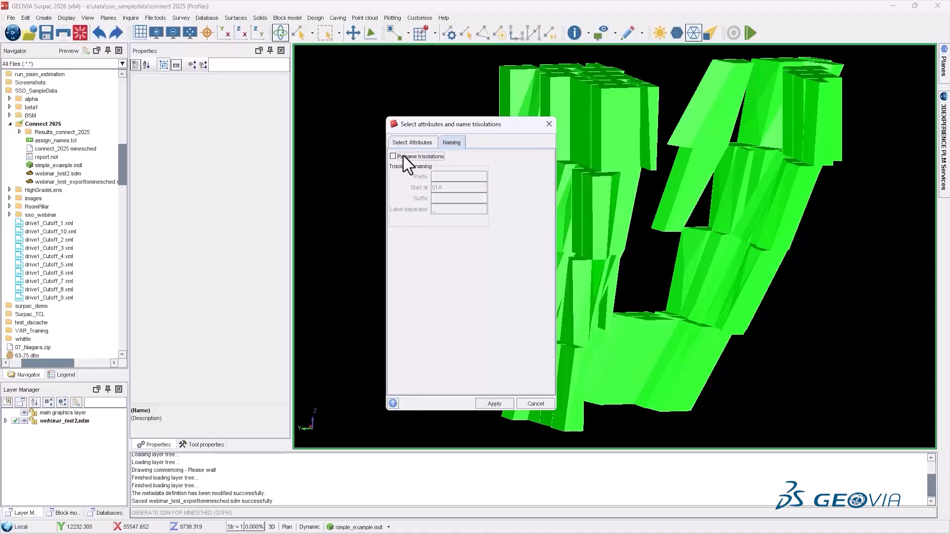
click(393, 156)
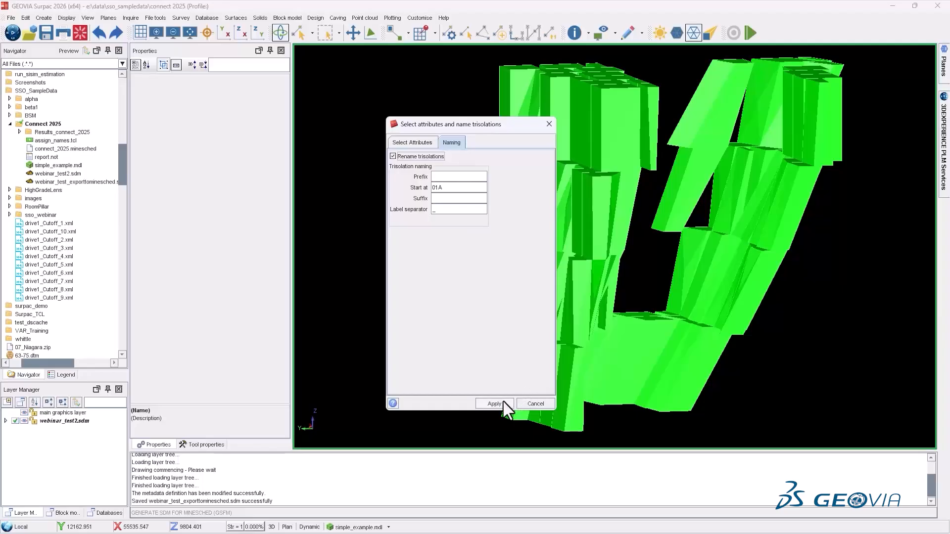
click(419, 144)
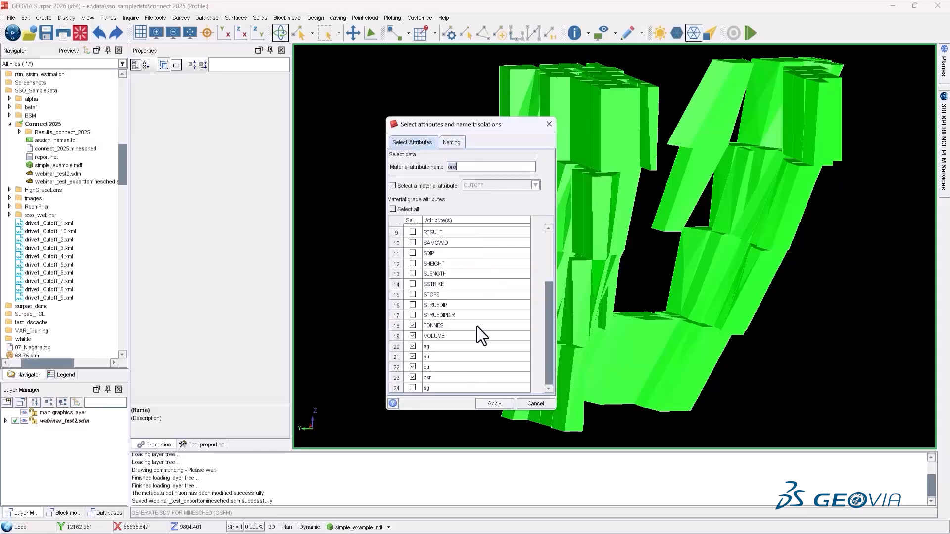
click(494, 404)
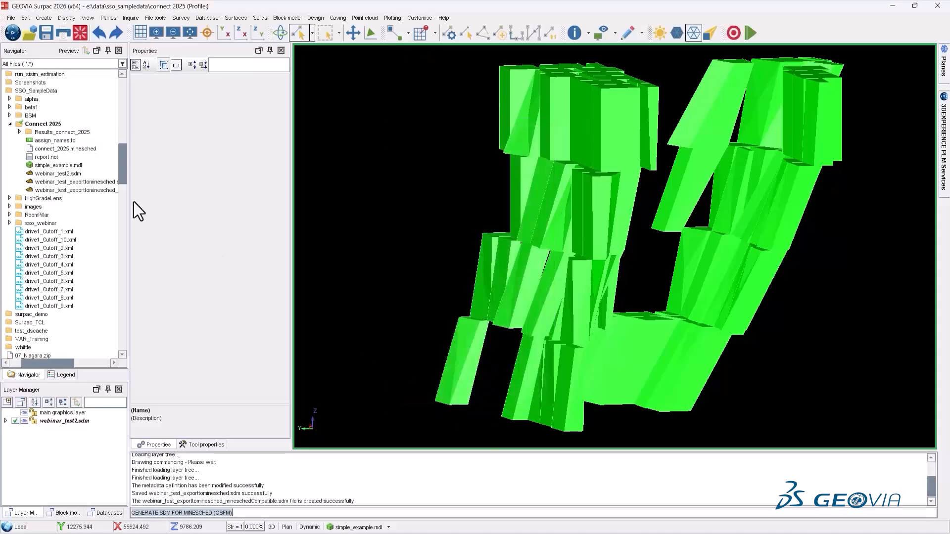
Reset the graphics and display the generated webinar_test_exporttominesched_mineschedcompatible.sdm on its own
drag(130, 183, 165, 181)
click(144, 193)
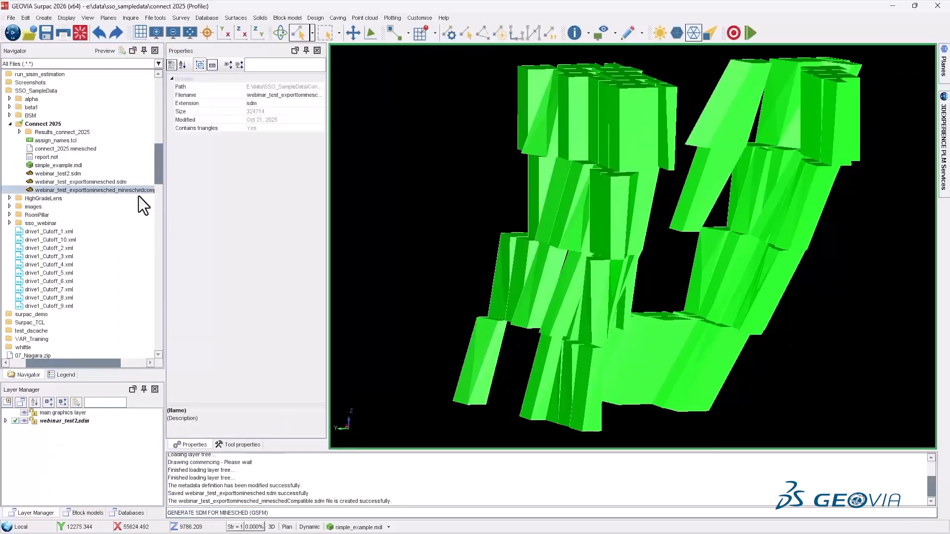
click(80, 33)
drag(114, 192, 568, 188)
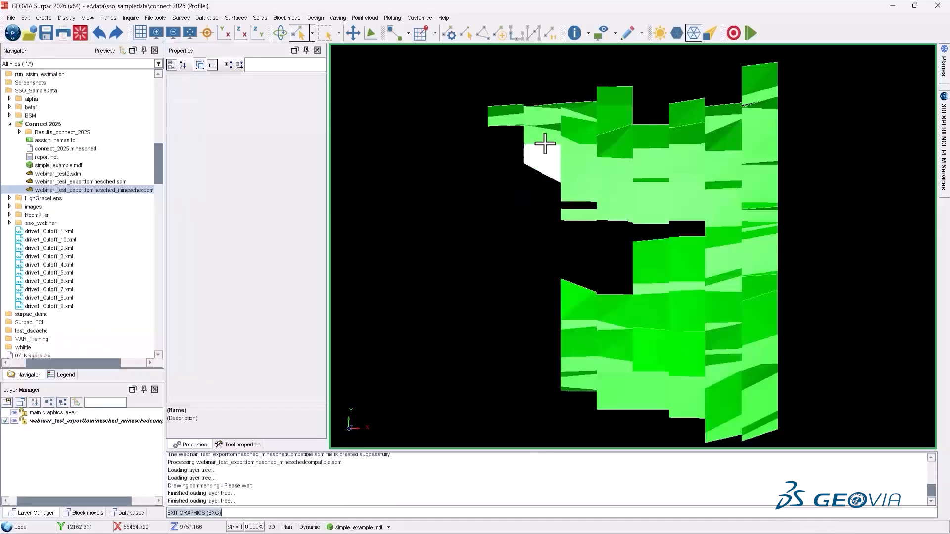
Inspect the name, STOPE_NAME and ore-prefixed attributes of stope 01D, and clear the graphics
click(545, 153)
scroll(245, 226, down, 1)
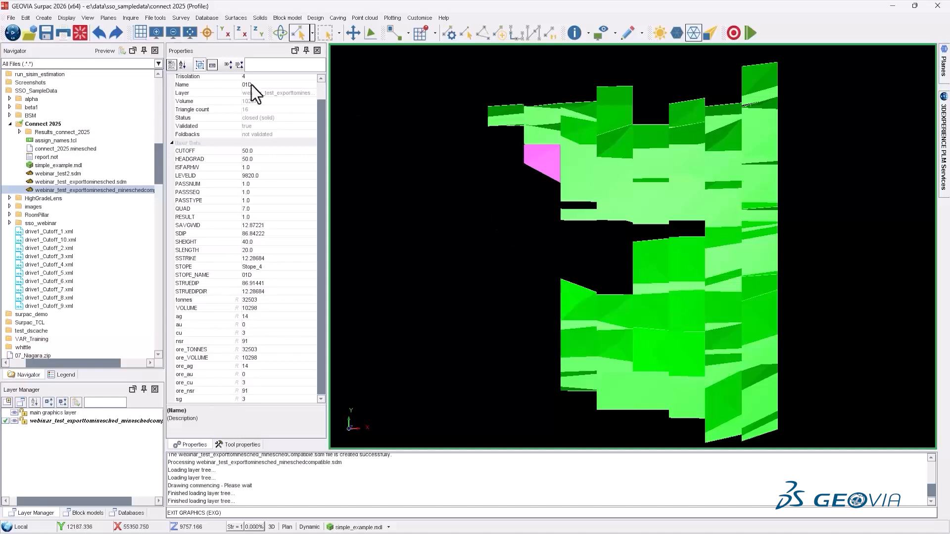
click(80, 32)
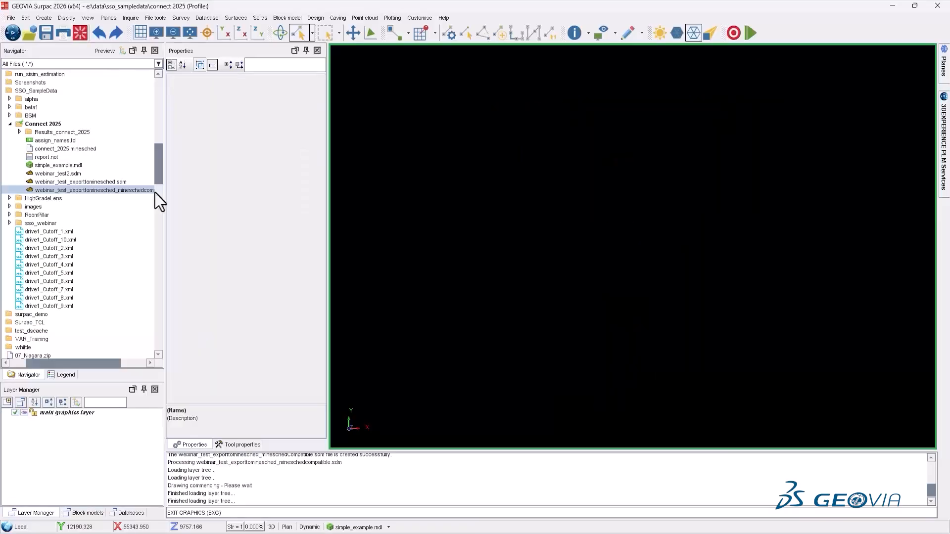
drag(328, 184, 322, 186)
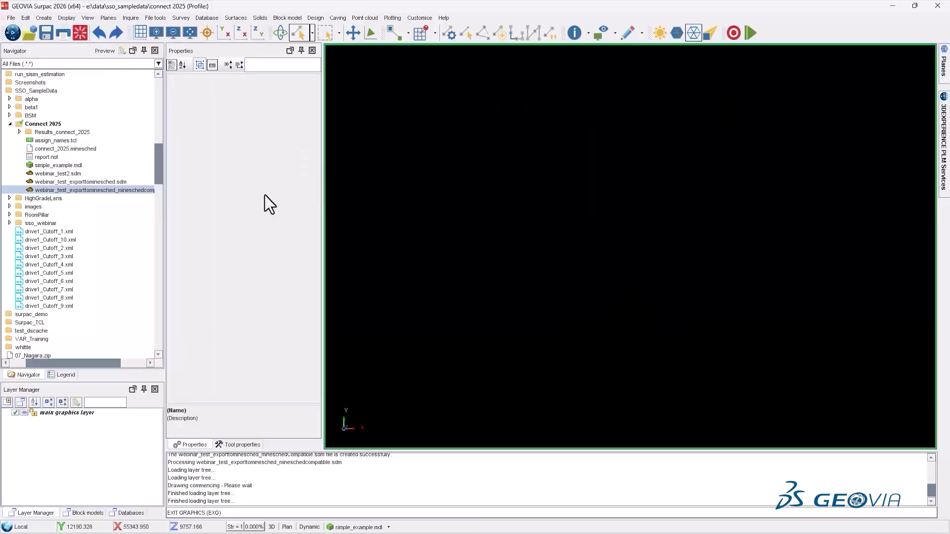
Display webinar_test2.sdm in graphics and view its stopes from the side
drag(75, 174, 494, 158)
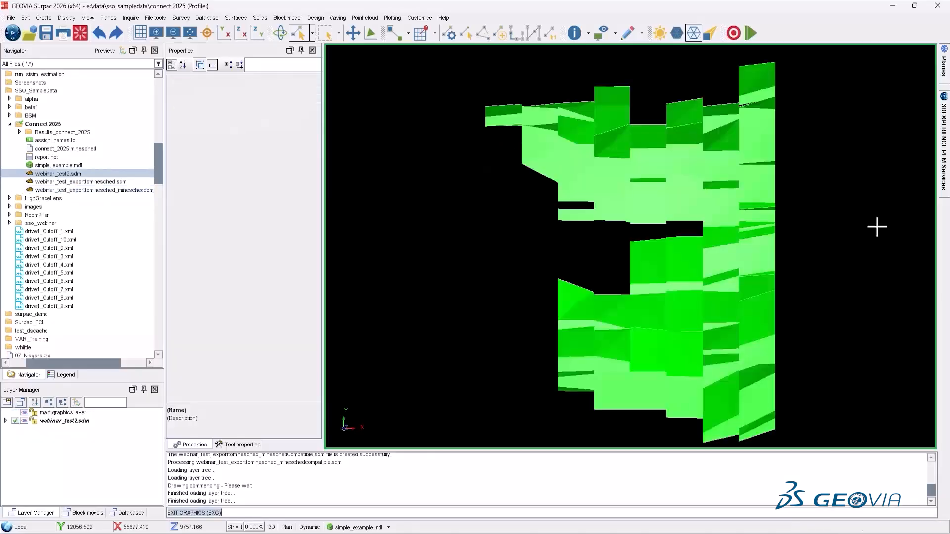
middle_drag(505, 247, 589, 211)
scroll(587, 207, down, 2)
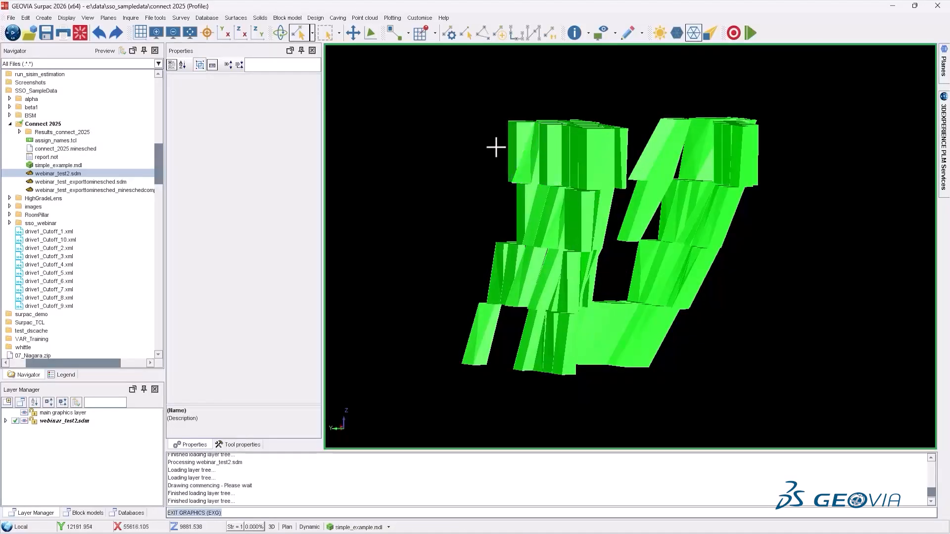
middle_drag(492, 147, 462, 142)
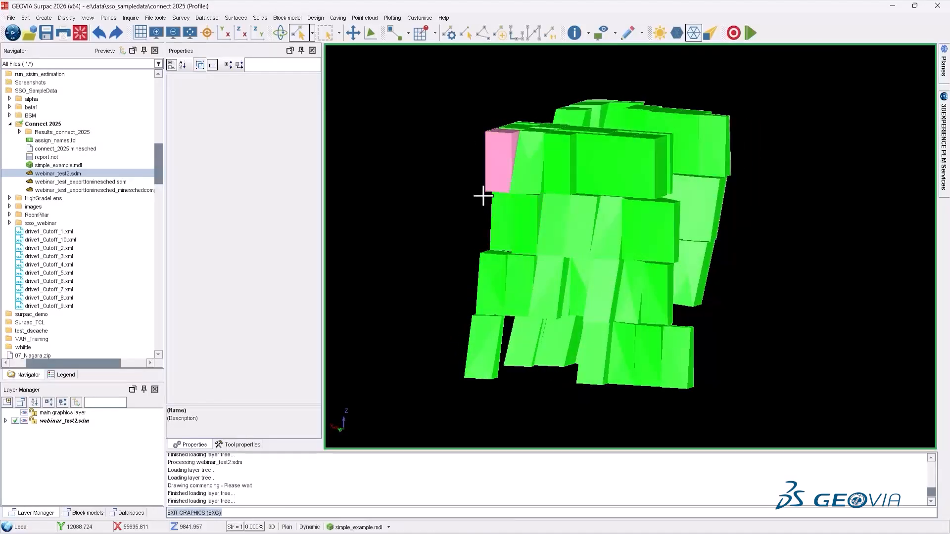
middle_drag(488, 198, 509, 169)
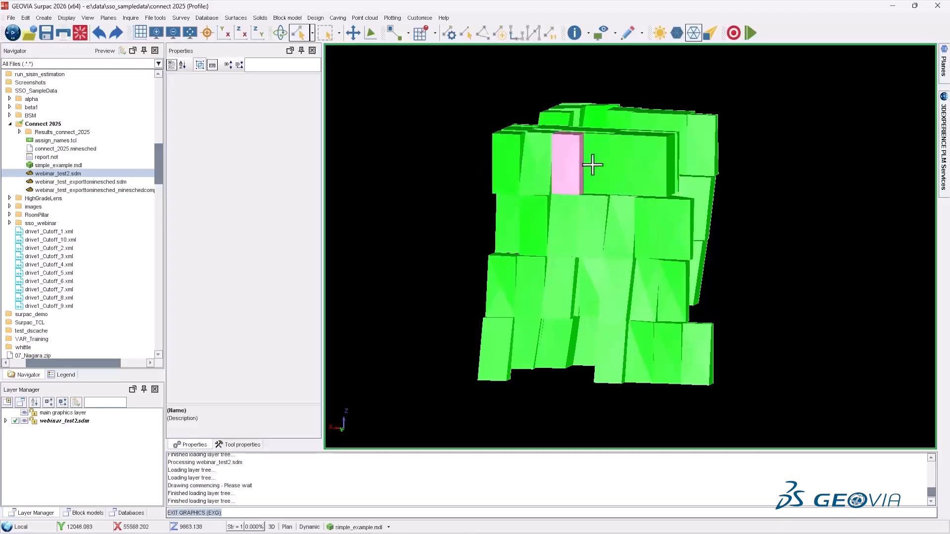
click(322, 19)
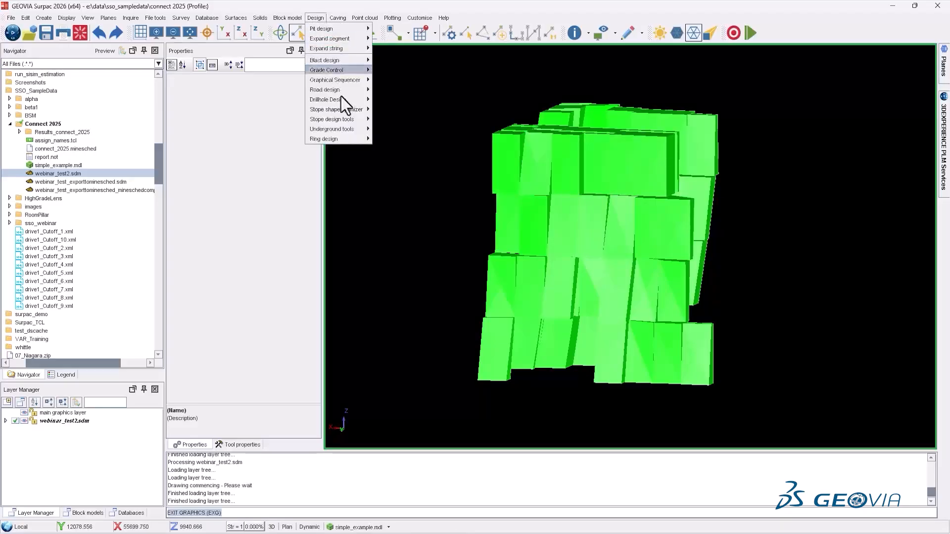
mouse_move(355, 119)
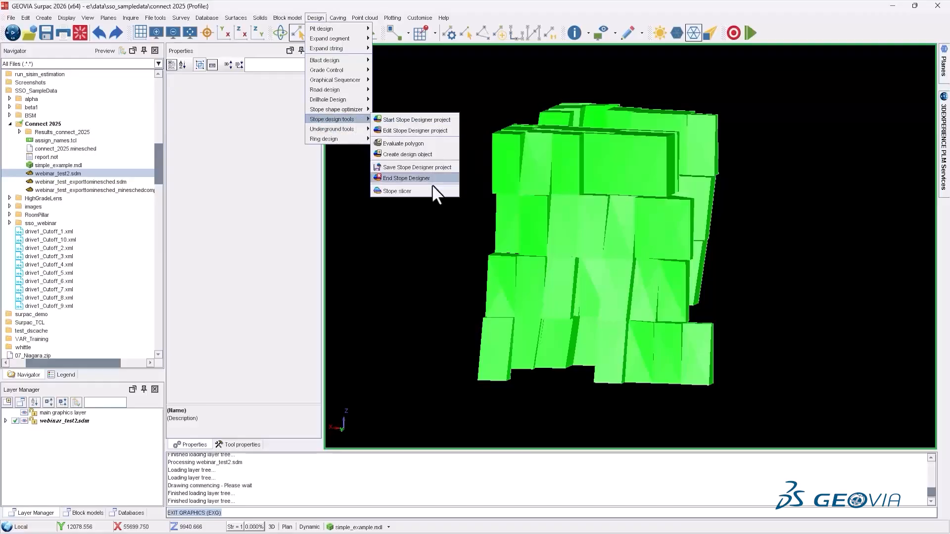
click(420, 191)
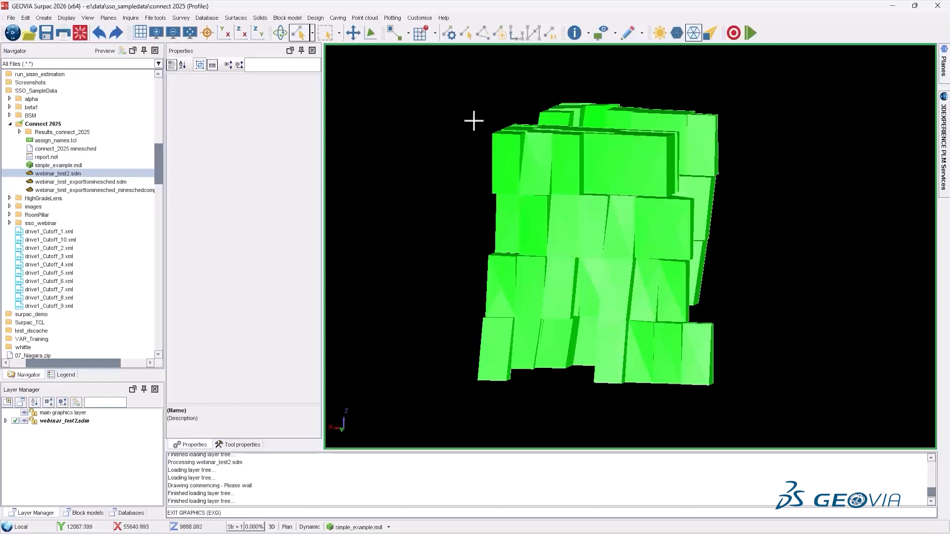
Check the Solids intersection library option in the Applications section of the default preferences, and leave the settings without applying changes
click(423, 18)
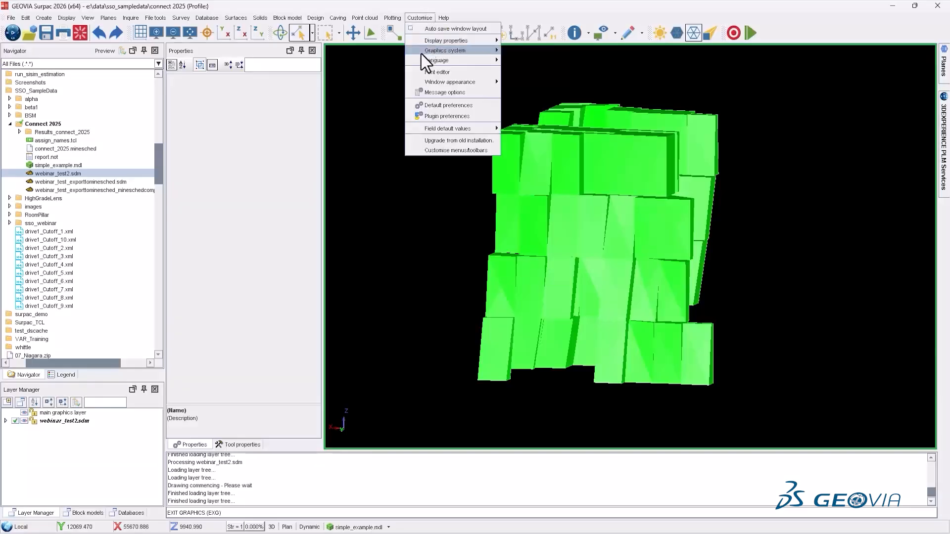
mouse_move(451, 129)
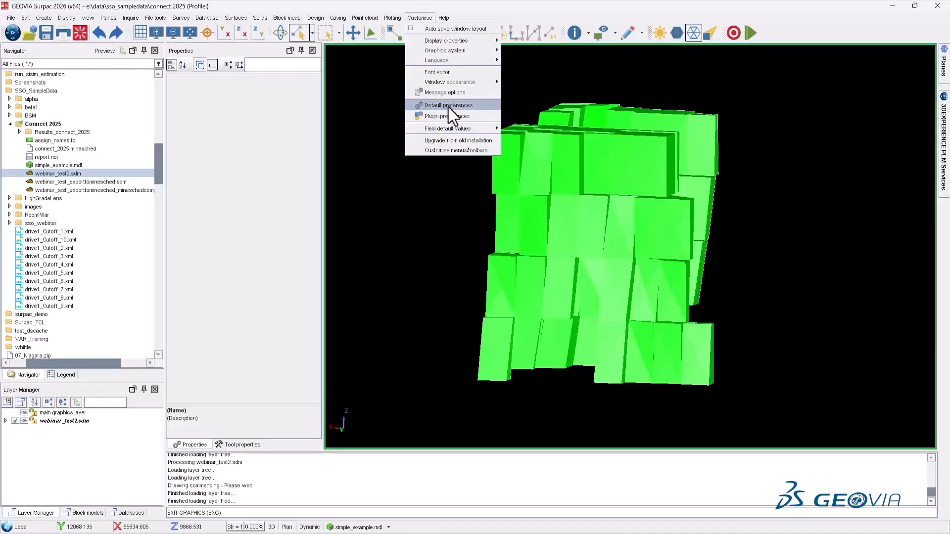
click(448, 106)
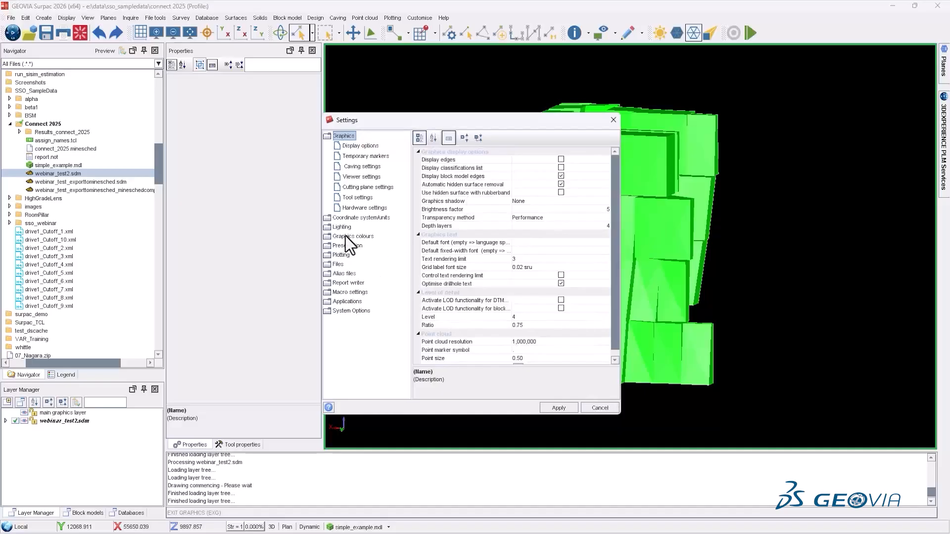
click(349, 301)
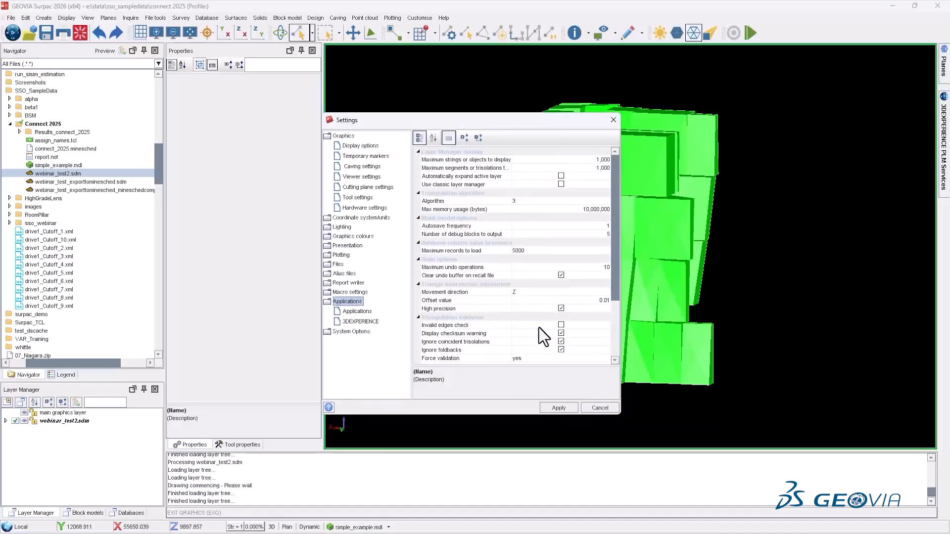
scroll(539, 327, down, 3)
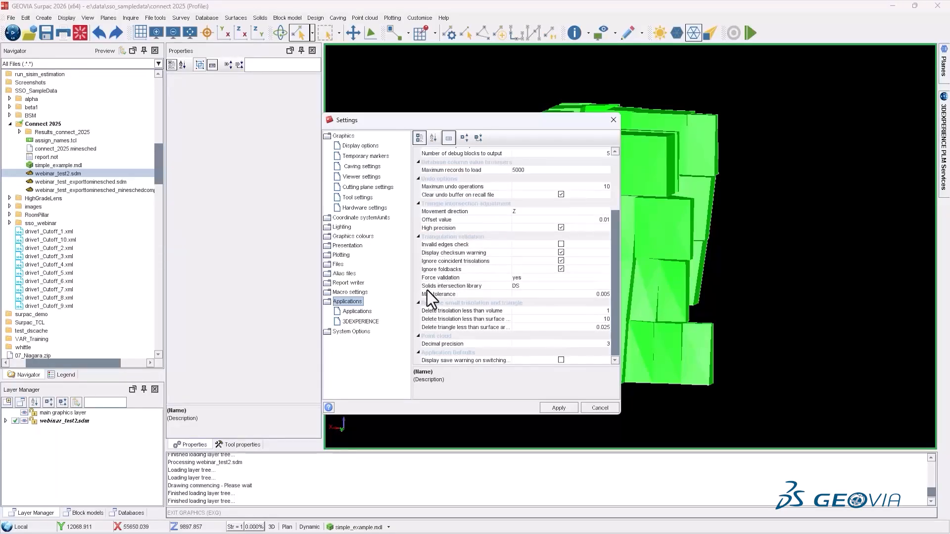
click(536, 287)
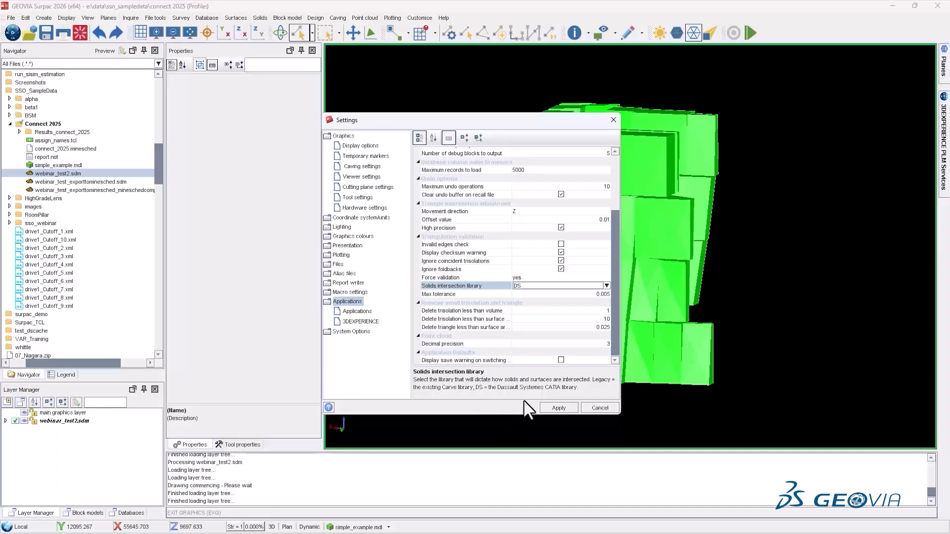
click(605, 409)
Start coding the webinar_test2.sdm solids from the simple_example.mdl block model, taking specific gravity from attribute sg
drag(604, 409, 462, 202)
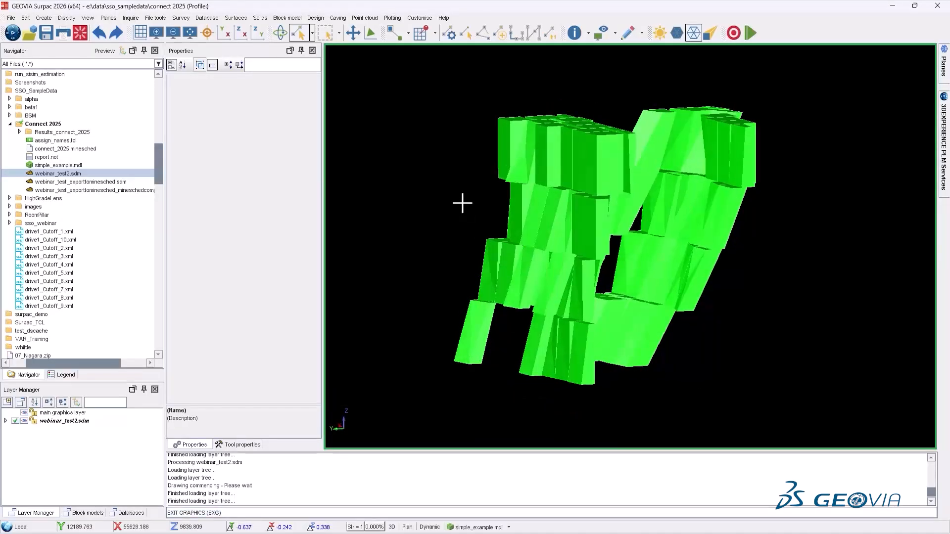
scroll(458, 203, up, 3)
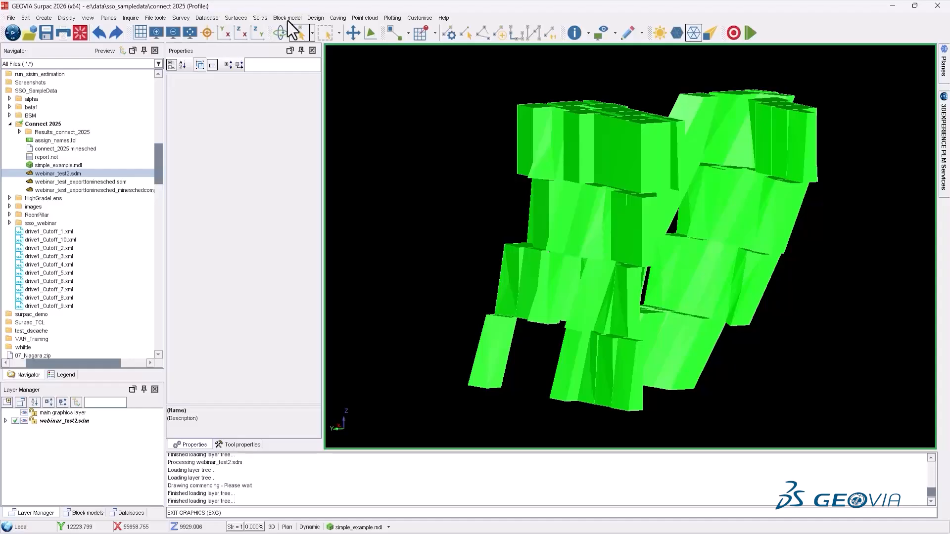
click(262, 18)
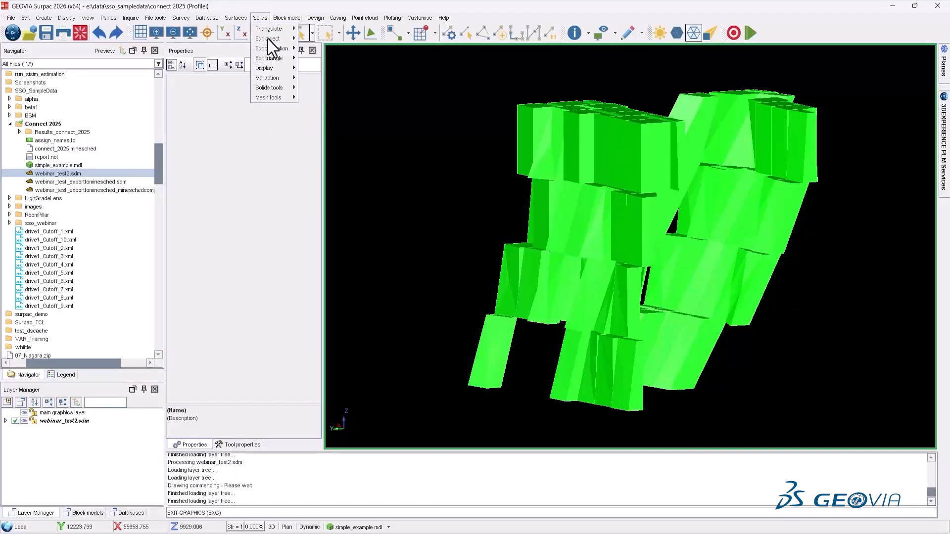
mouse_move(286, 88)
mouse_move(374, 262)
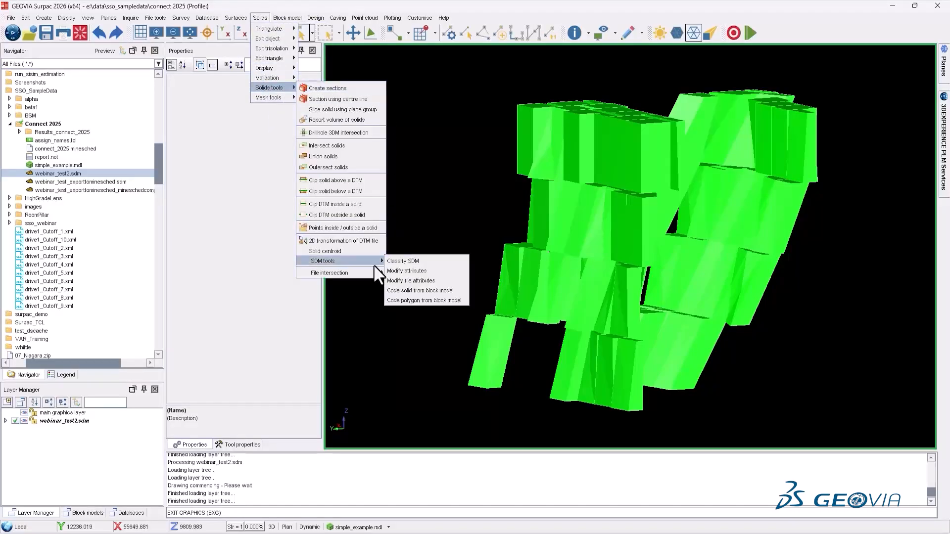
click(445, 291)
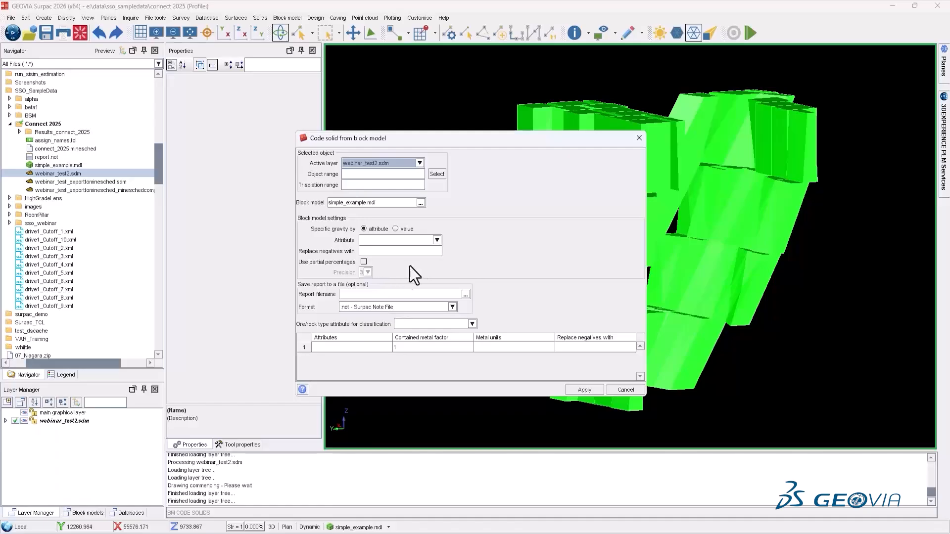
click(438, 243)
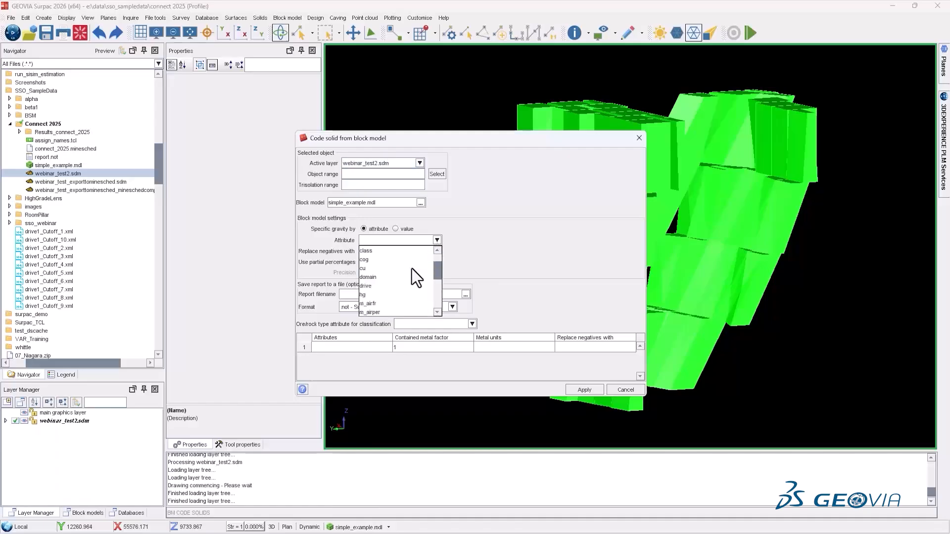
scroll(405, 283, down, 3)
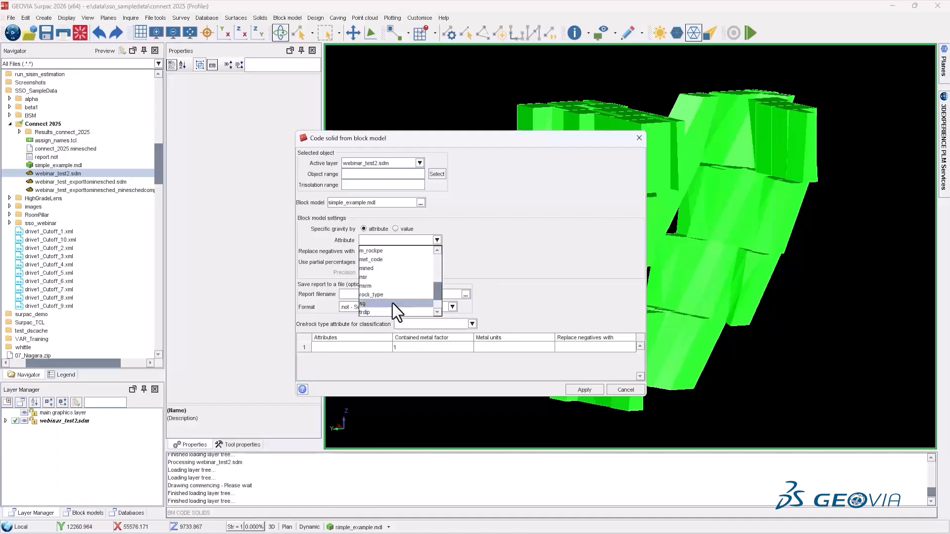
click(391, 303)
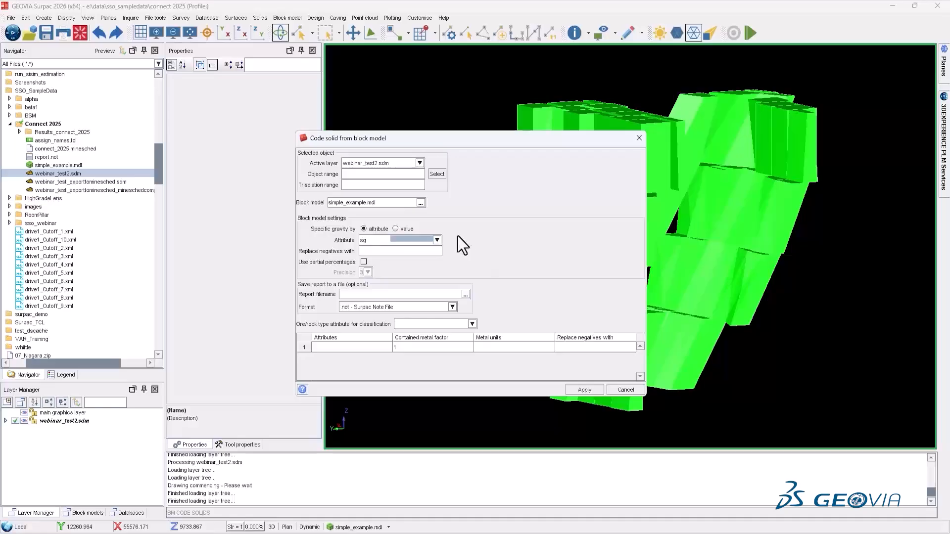
Set classa12 as the ore/rock type attribute for classification, and try to apply the solid coding
click(446, 296)
text(report)
click(424, 325)
click(426, 346)
key(Return)
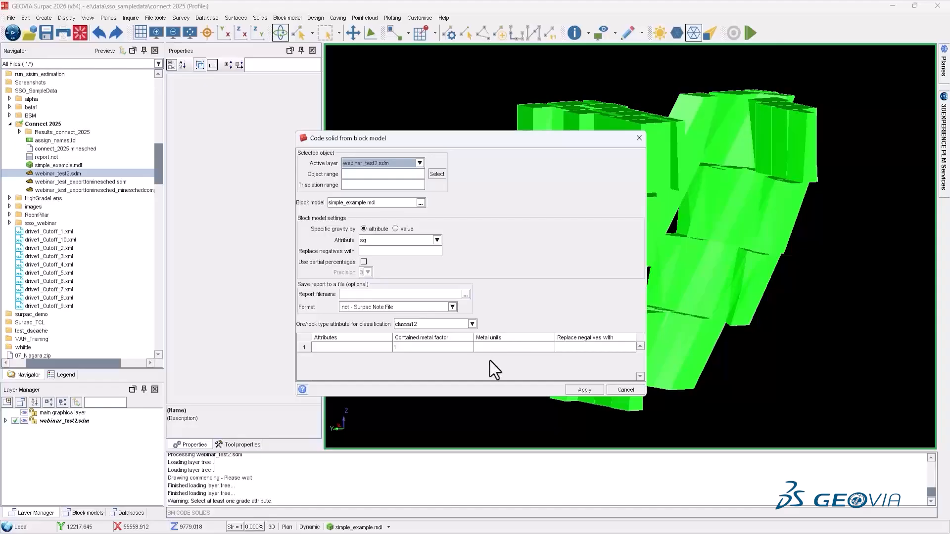
Add ag, au, cu and nsr as grade attributes, each with contained metal factor 1, and code the solids from the block model
click(375, 350)
click(349, 368)
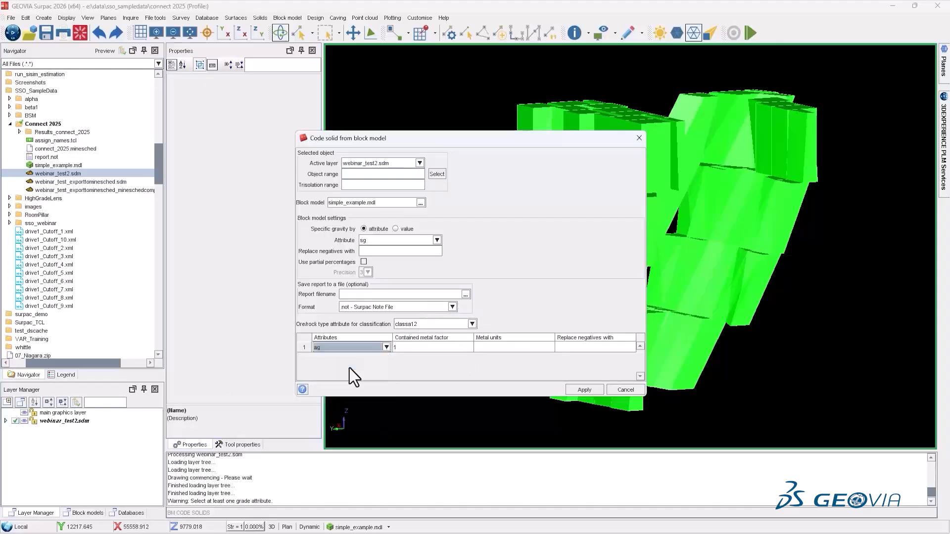
click(333, 358)
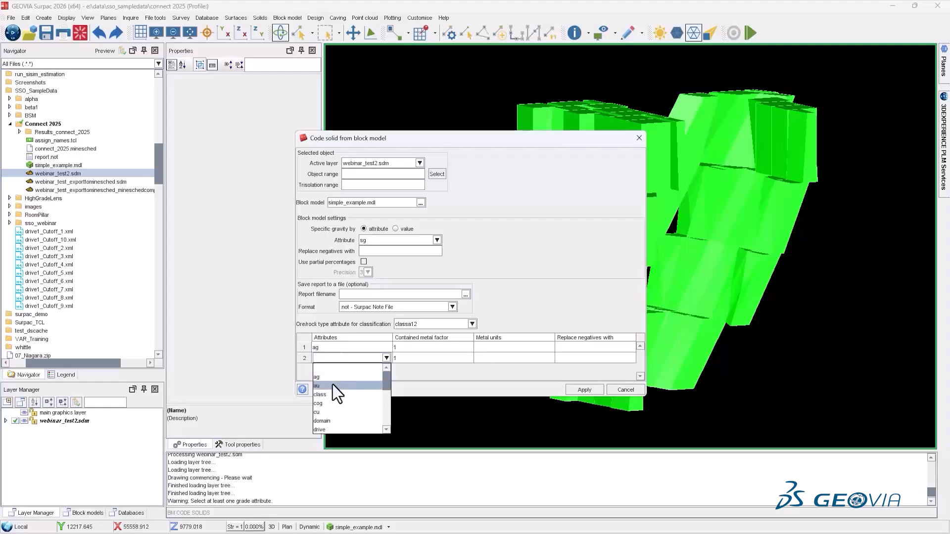
click(332, 384)
click(350, 370)
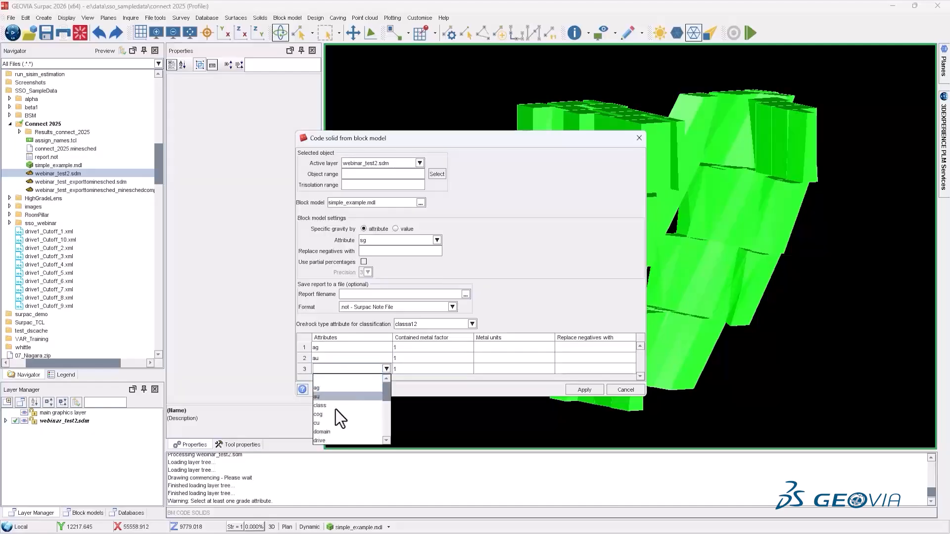
click(329, 424)
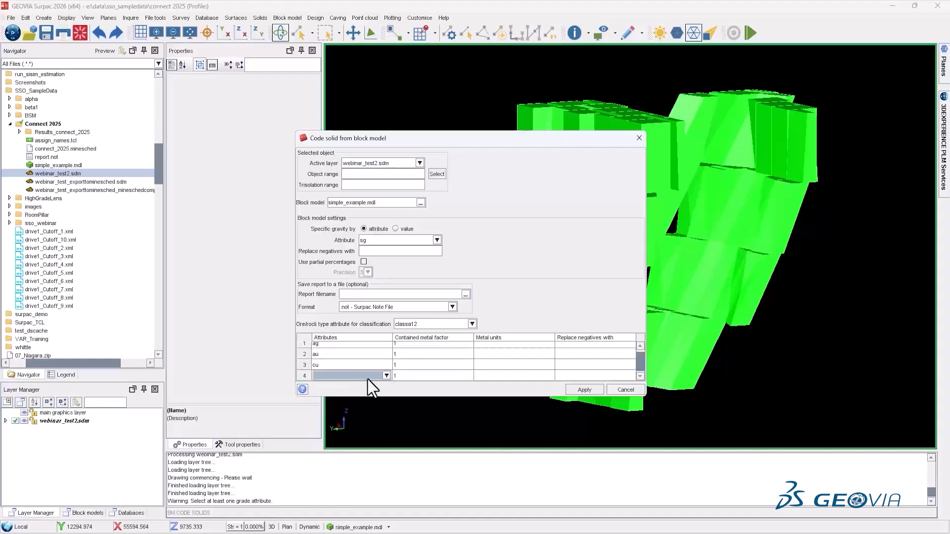
click(369, 377)
scroll(344, 412, up, 2)
click(342, 396)
click(386, 377)
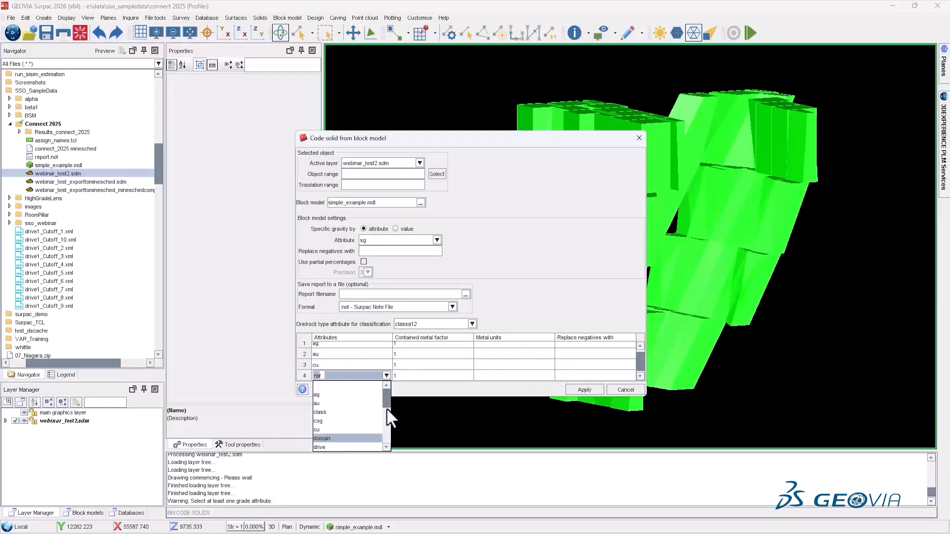
click(422, 392)
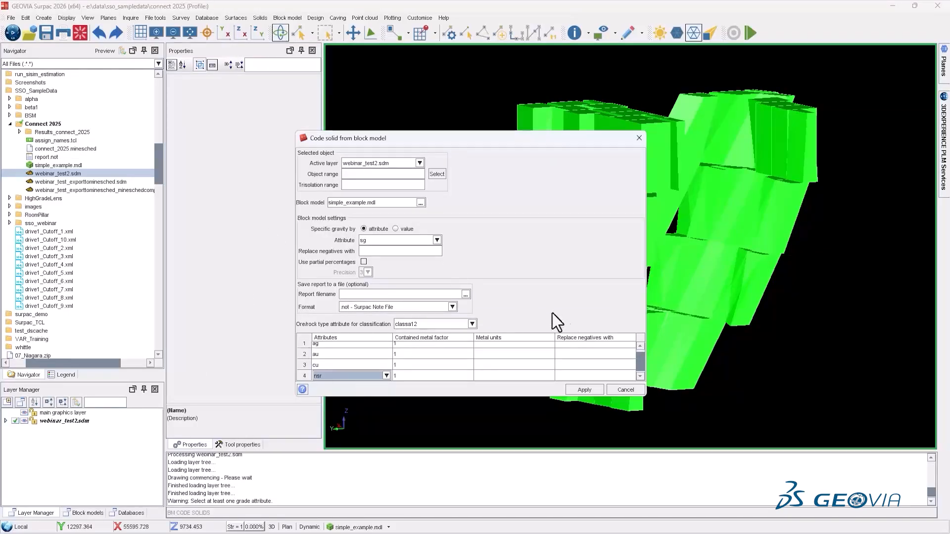
click(585, 390)
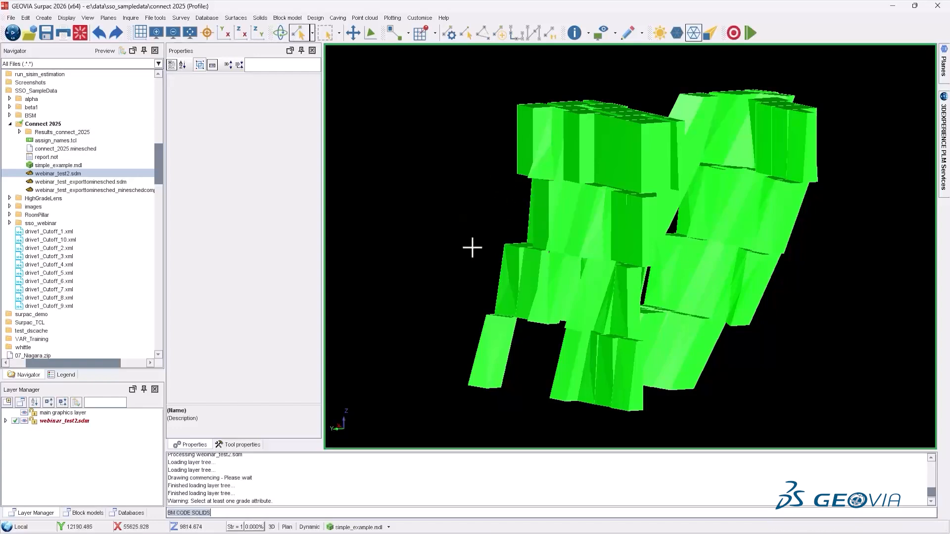
Inspect the coded attributes of Stope_70, including the BM, INDICATED, MEASURED and contained metal entries
click(521, 130)
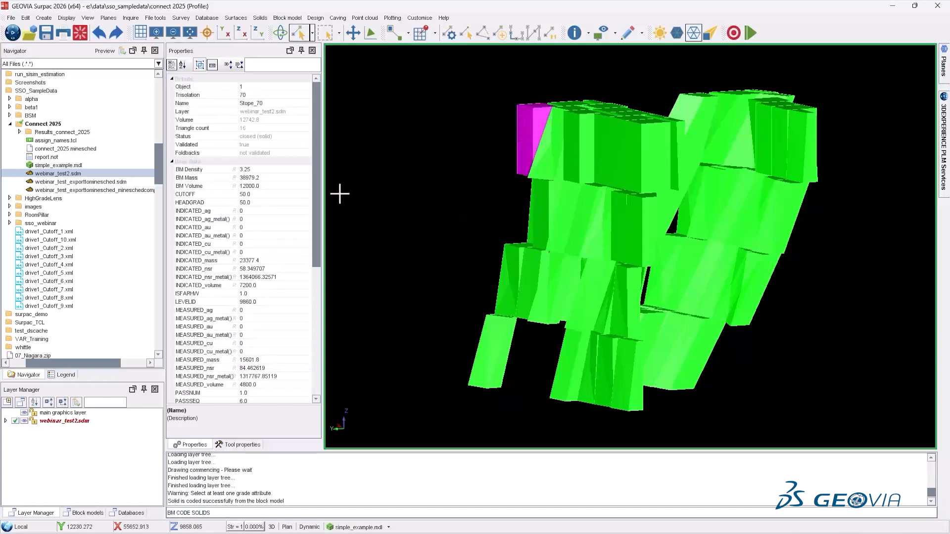
scroll(273, 269, down, 1)
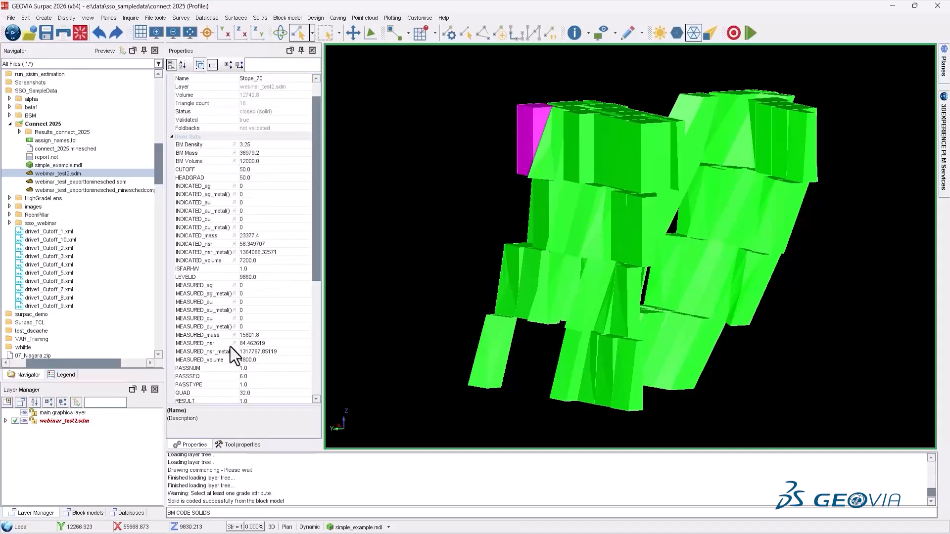
scroll(230, 356, down, 1)
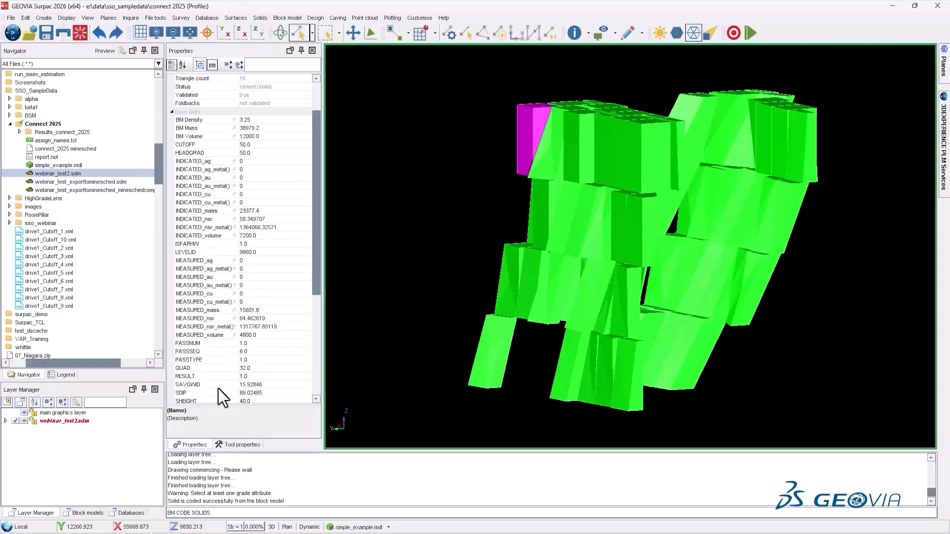
scroll(232, 382, down, 4)
scroll(222, 327, down, 3)
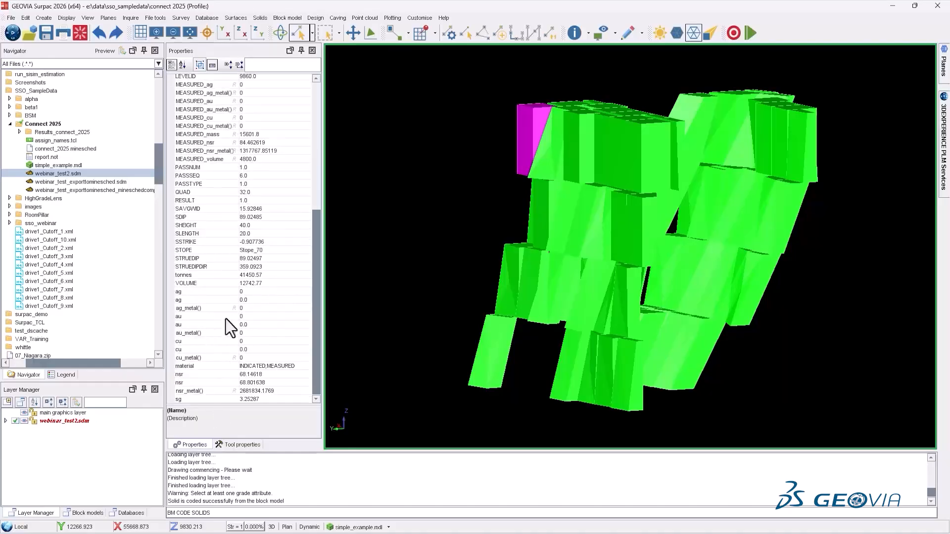
click(230, 344)
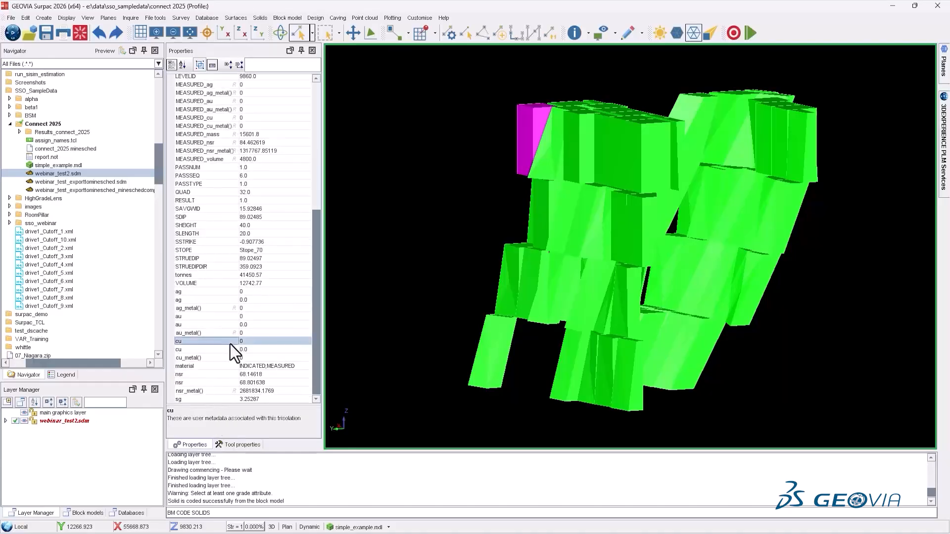
click(229, 359)
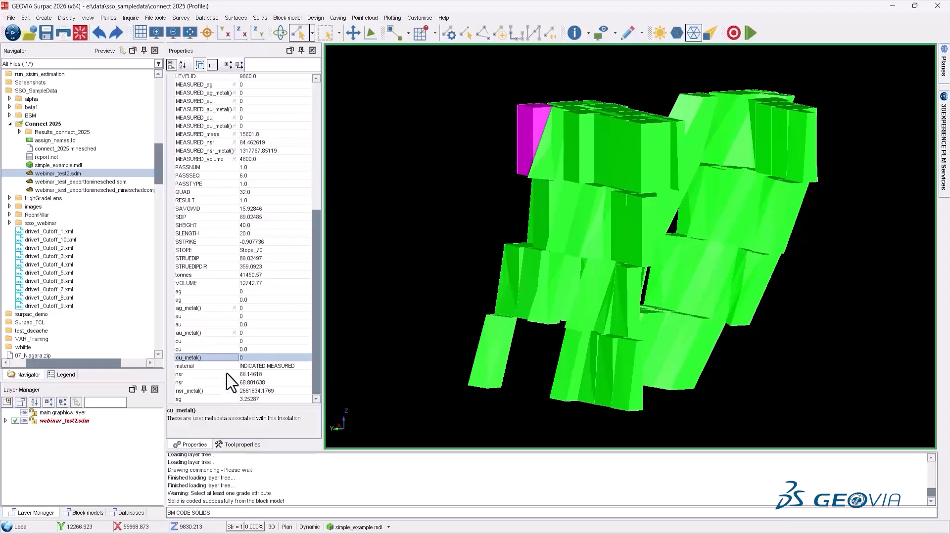
Review Stope_70's copper grade and metal entries and its INDICATED_volume and MEASURED_volume attributes
click(223, 348)
click(225, 342)
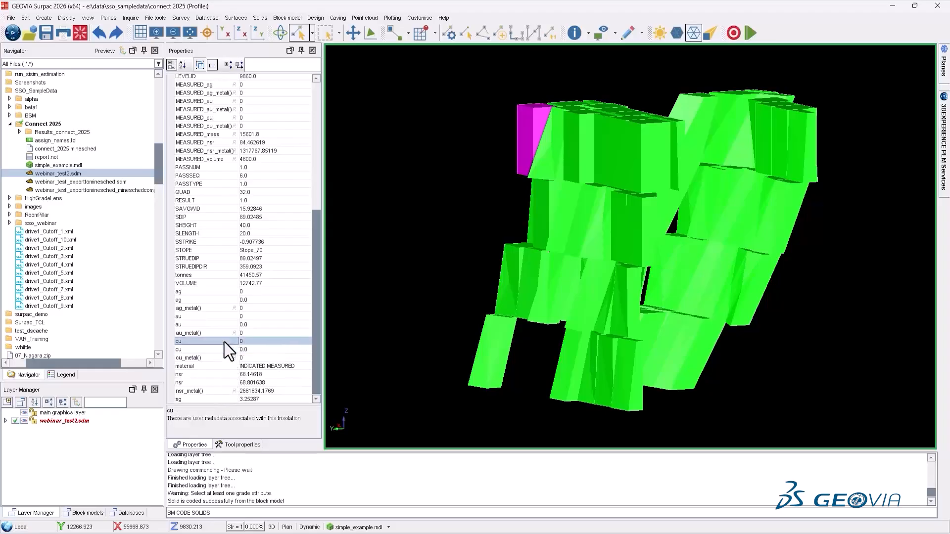
scroll(188, 283, up, 4)
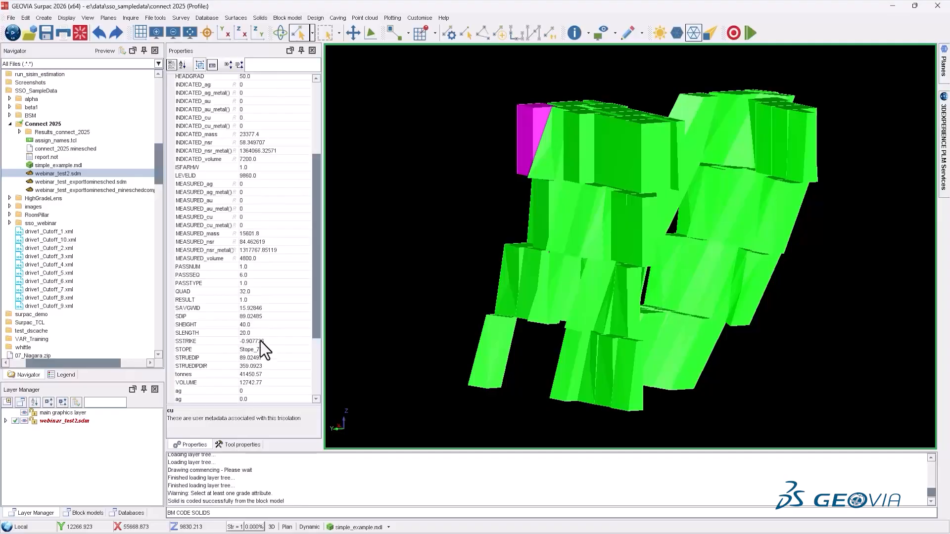
scroll(184, 203, up, 3)
scroll(206, 154, down, 3)
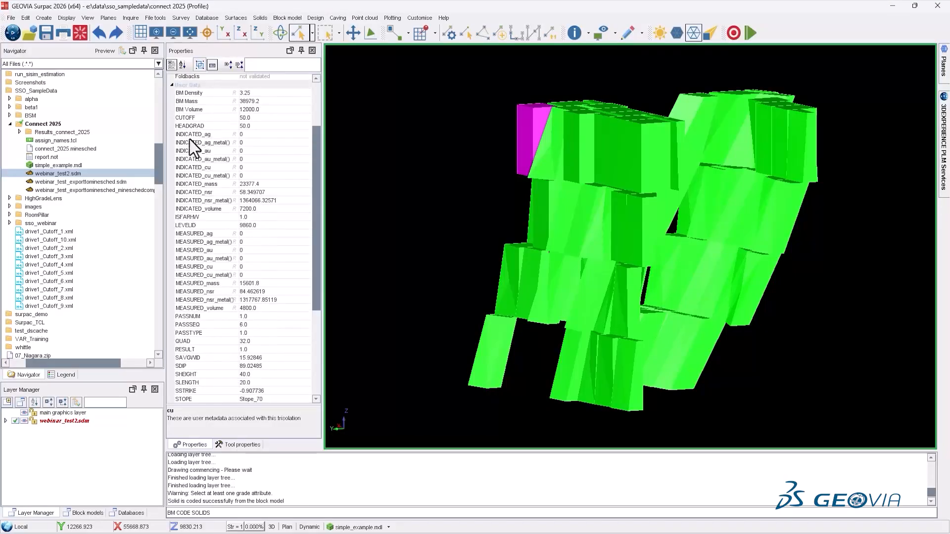
click(188, 208)
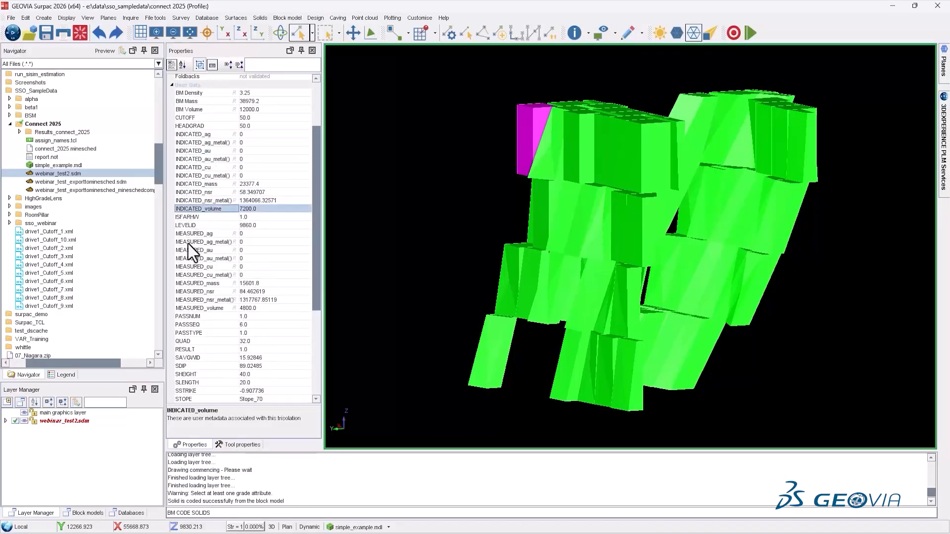
click(198, 308)
click(357, 527)
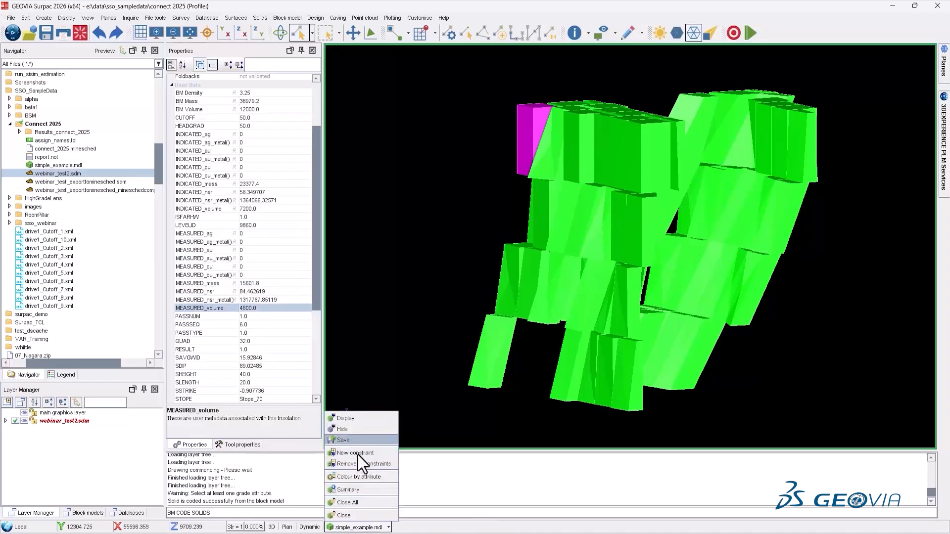
click(346, 418)
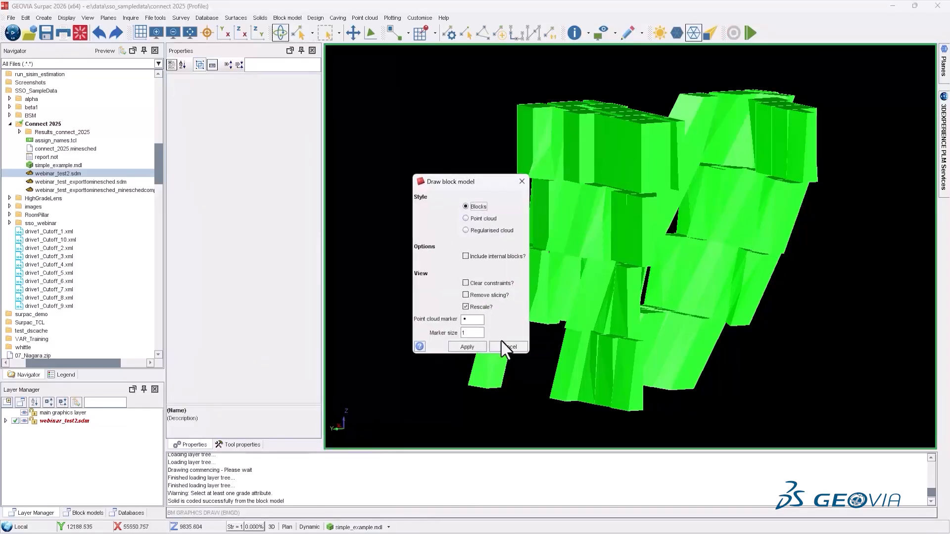
click(508, 347)
Choose classa12 as the attribute to colour the simple_example.mdl blocks by and list its class values
click(370, 528)
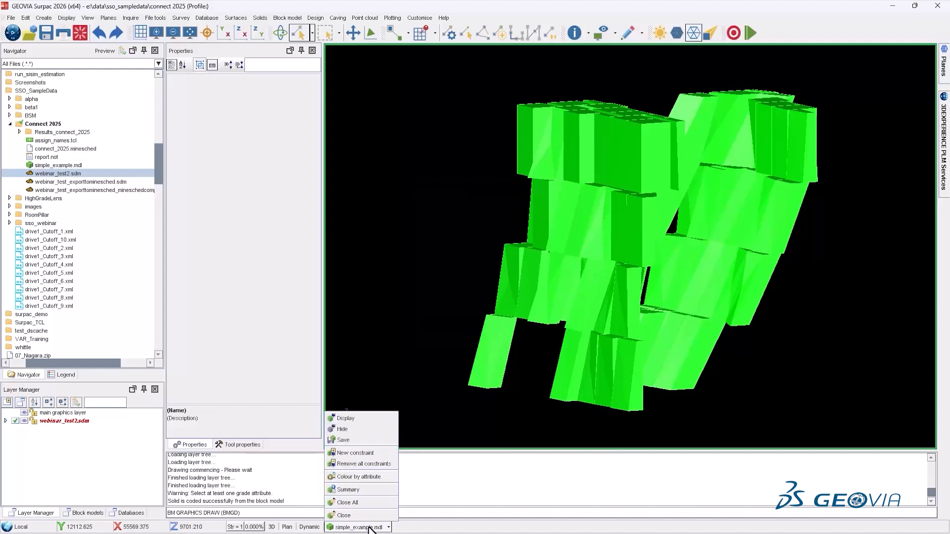
click(357, 478)
click(857, 96)
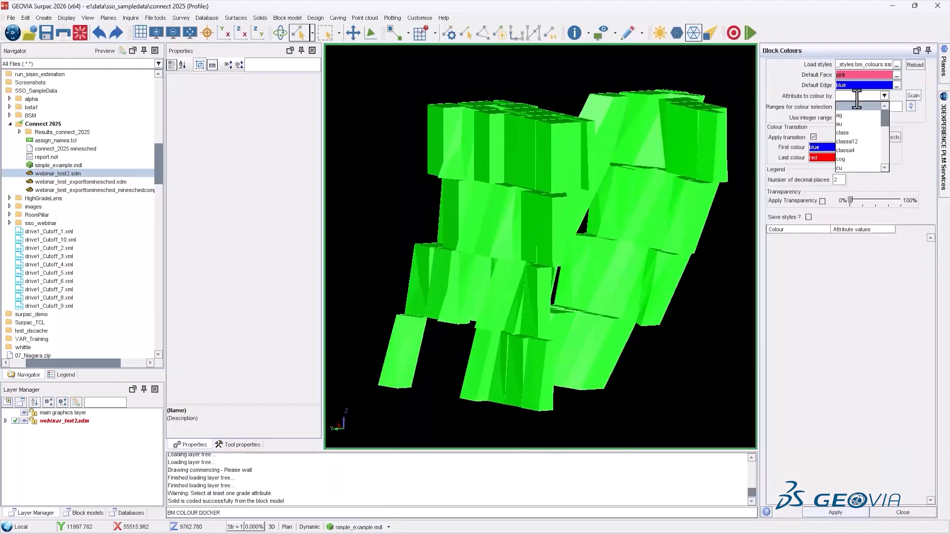
click(863, 141)
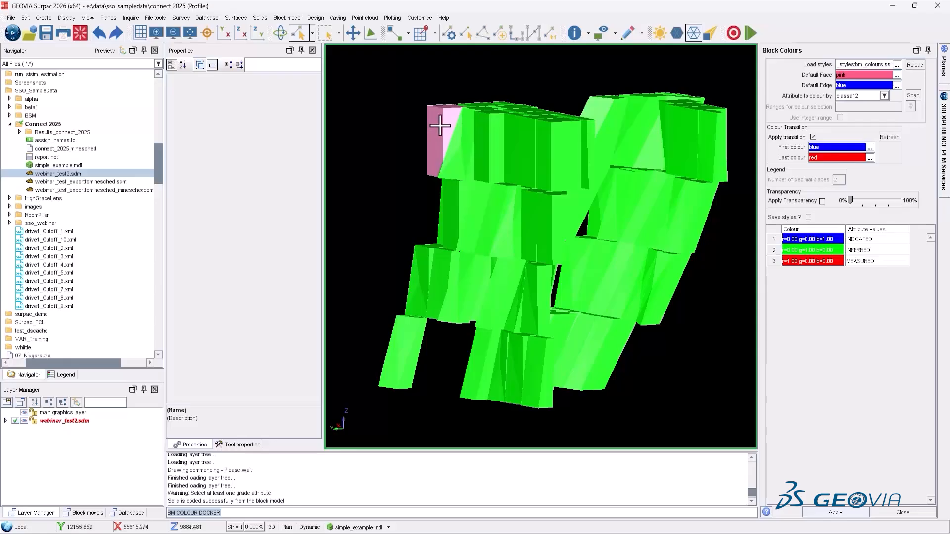
Select the Stope_70 solid and examine its BM, INDICATED and MEASURED attributes through to the STOPE entry
click(435, 126)
scroll(198, 198, down, 1)
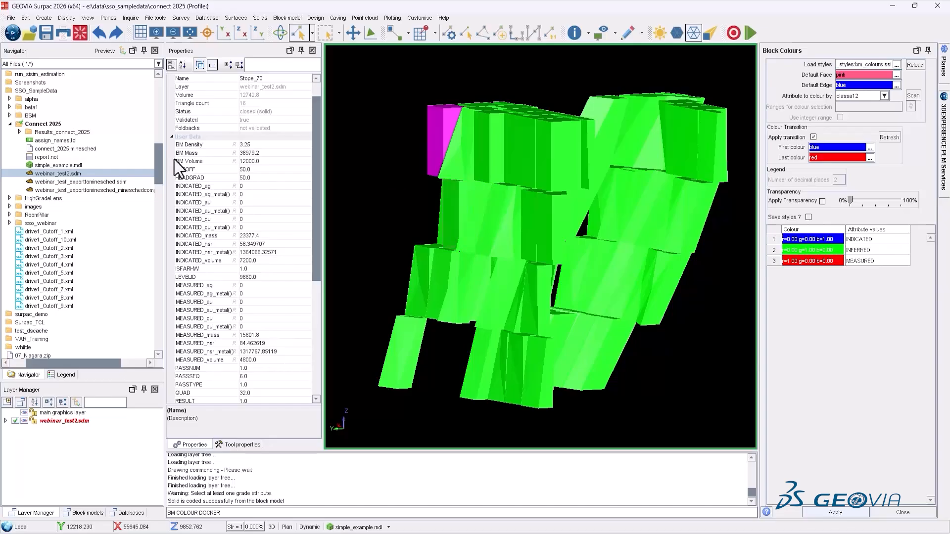
scroll(219, 230, down, 1)
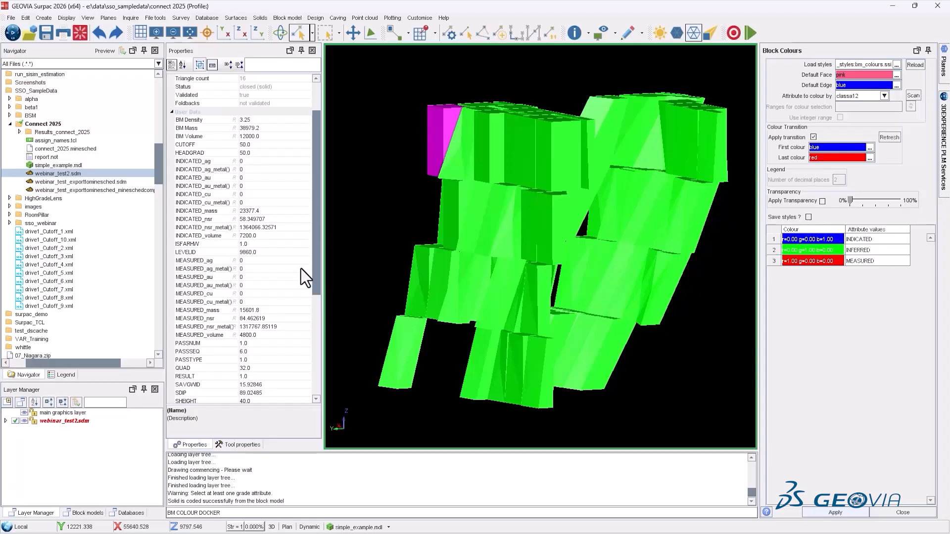
scroll(301, 269, down, 1)
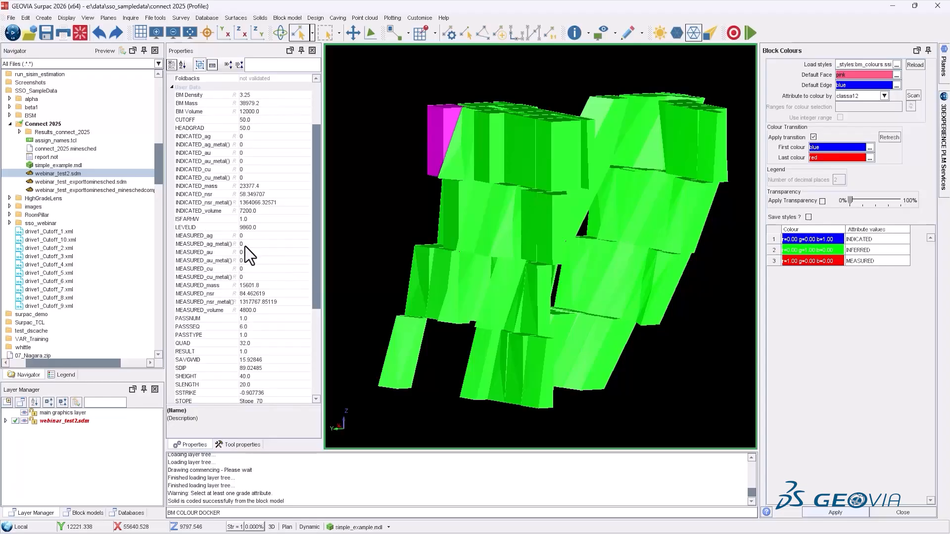
scroll(129, 287, down, 1)
scroll(253, 236, down, 1)
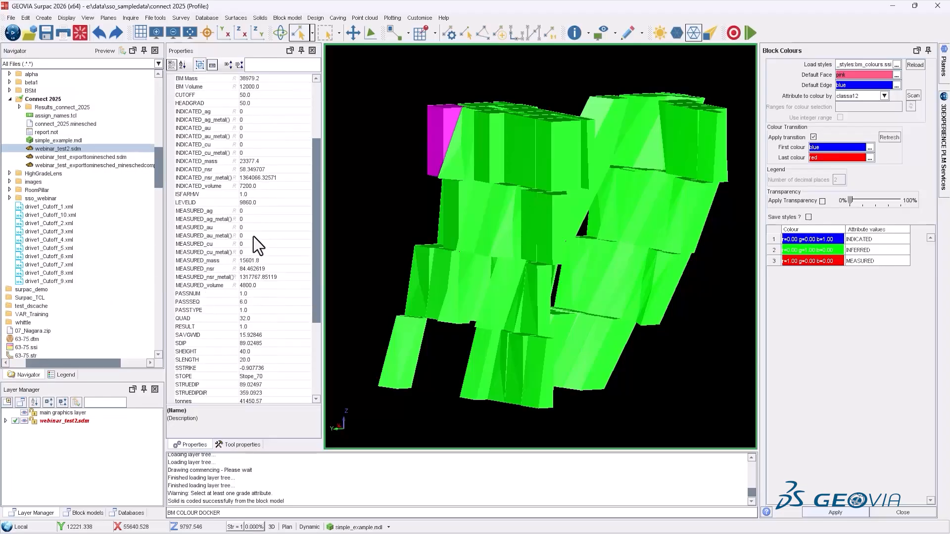
scroll(237, 185, down, 2)
scroll(245, 232, up, 1)
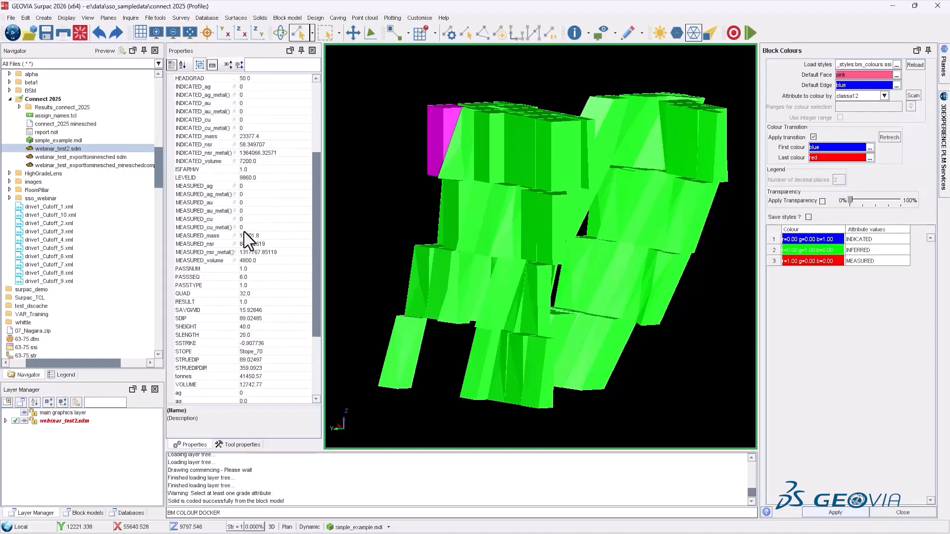
scroll(222, 330, down, 1)
click(225, 327)
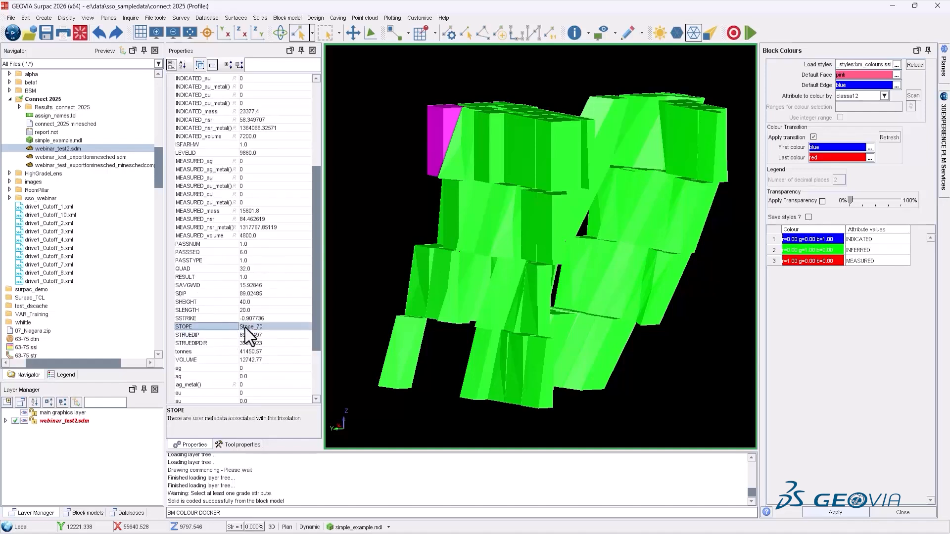
Save the coded solids layer as webinar_test2_recoded.sdm in GEOVIA SDM format
click(17, 19)
click(27, 68)
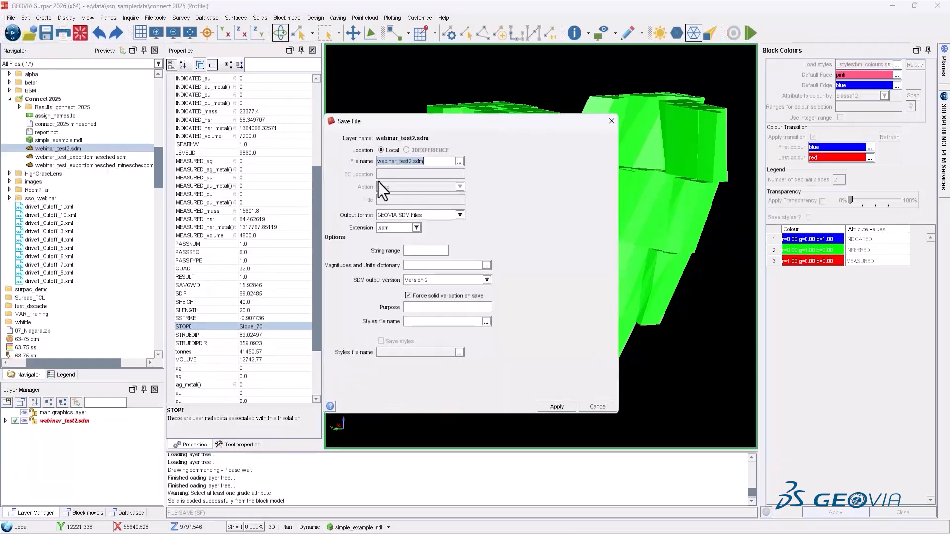
click(413, 162)
key(Return)
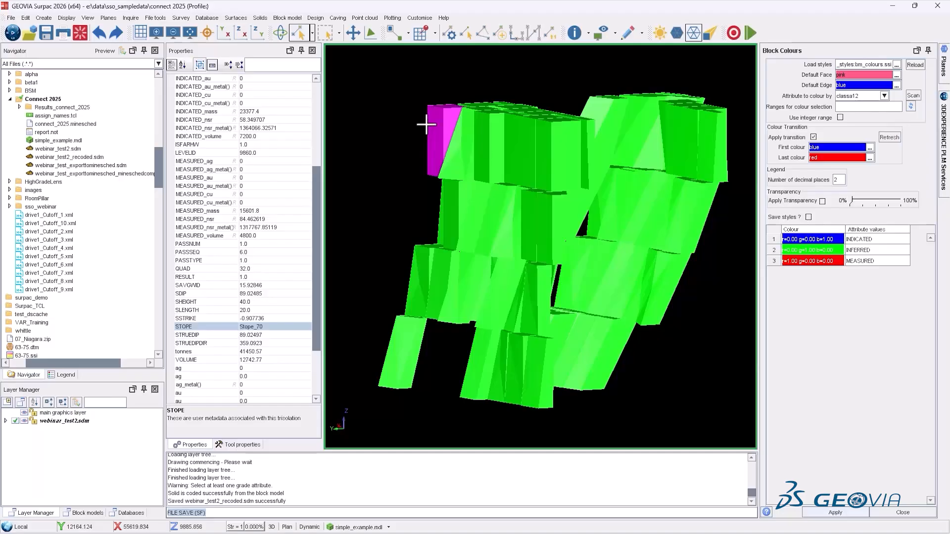
Look over Stope_70's coded attributes once more and deselect the solid
scroll(251, 117, up, 6)
scroll(221, 221, down, 3)
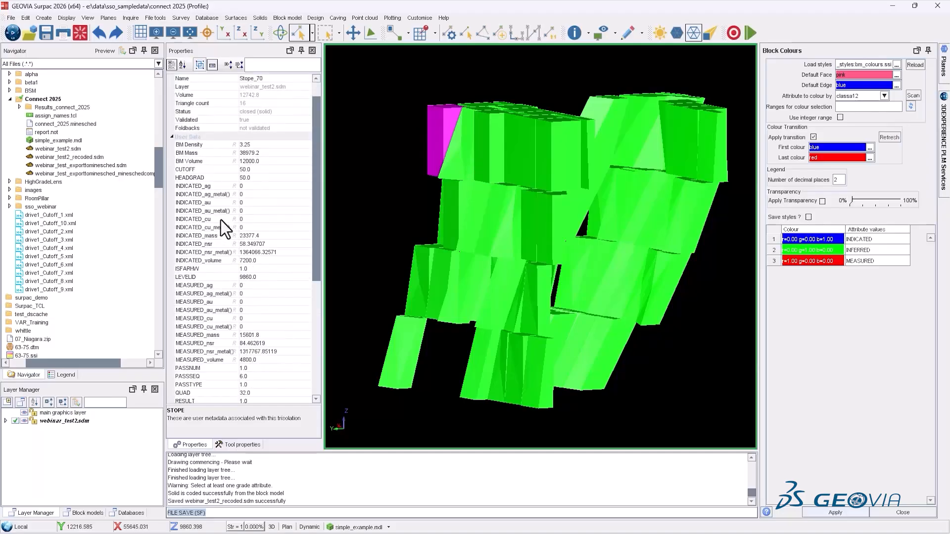
scroll(228, 248, up, 3)
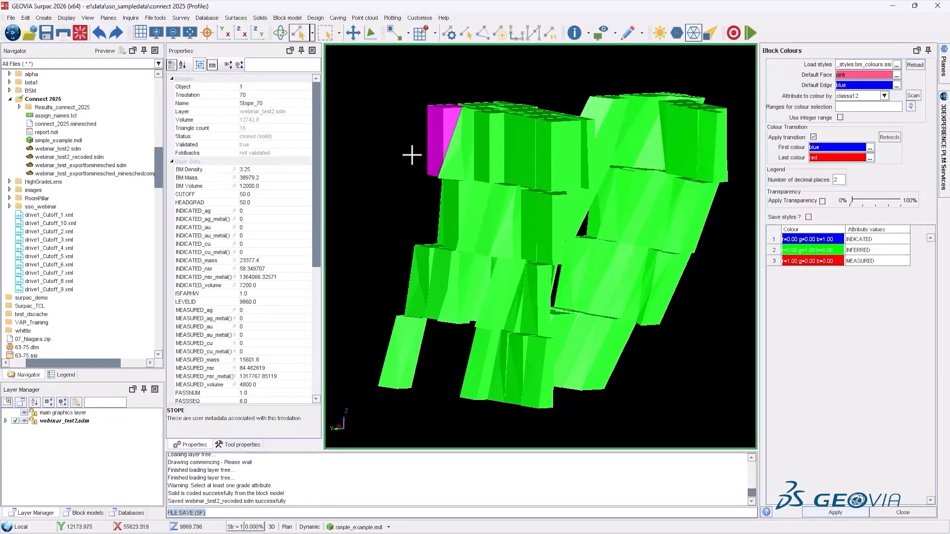
click(407, 176)
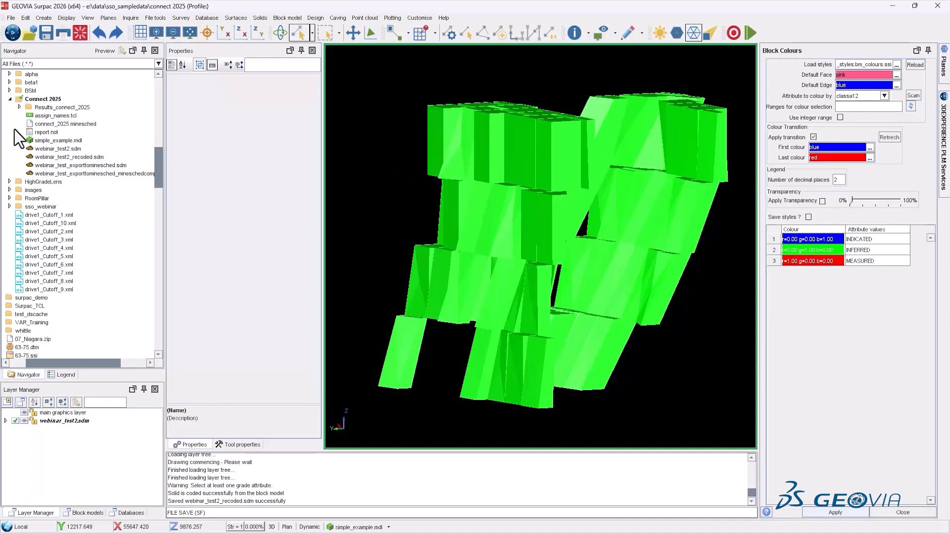
Open webinar_test_exporttominesched_mineschedCompatible.sdm in the text editor and highlight its STOPE_NAME metadata entry
right_click(90, 174)
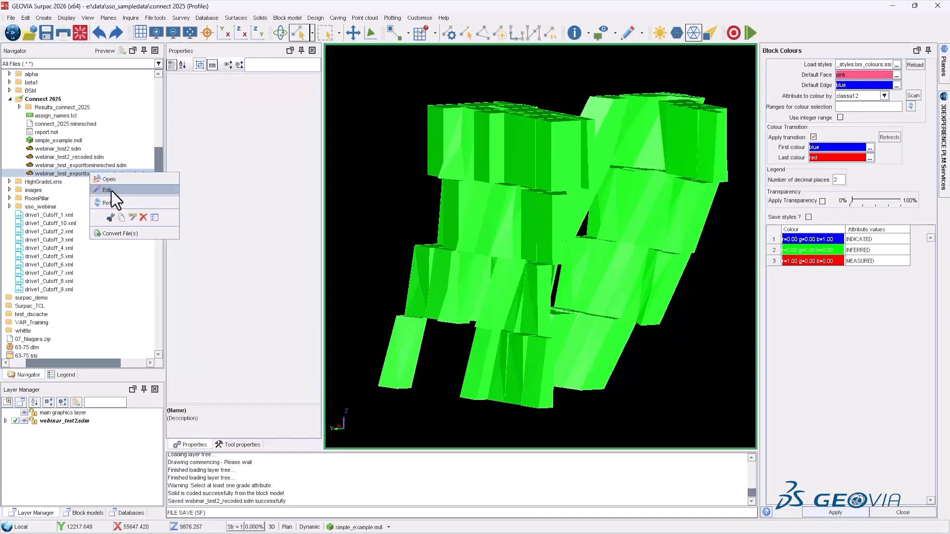
click(107, 190)
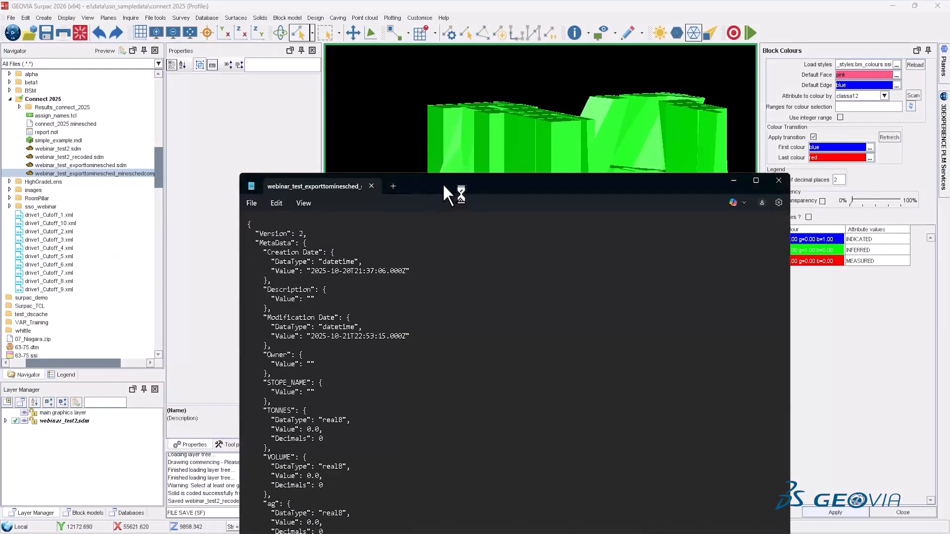
drag(423, 57, 395, 102)
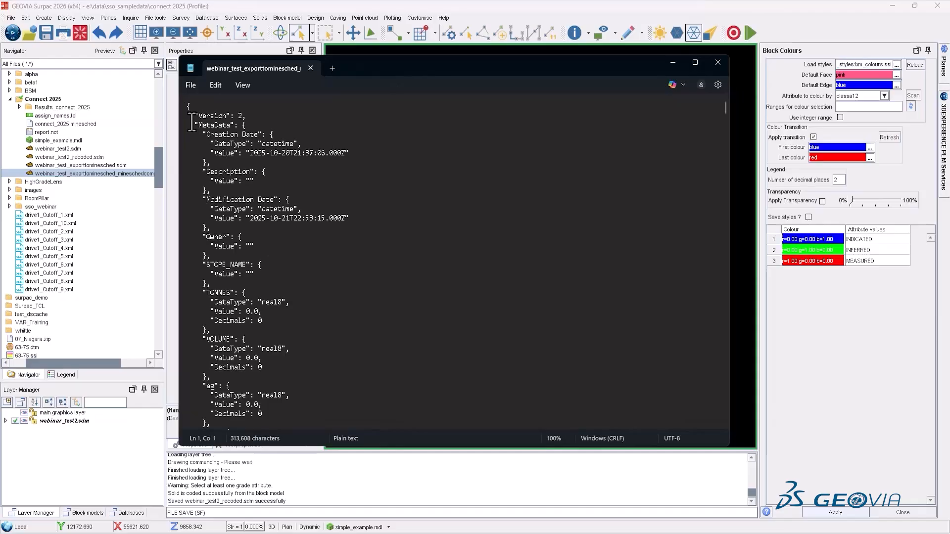
scroll(231, 173, down, 3)
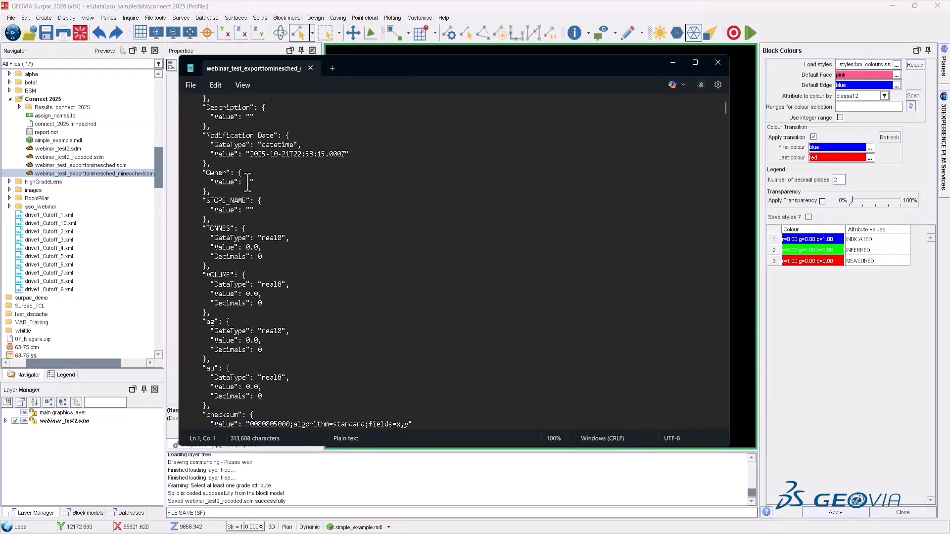
drag(198, 172, 198, 192)
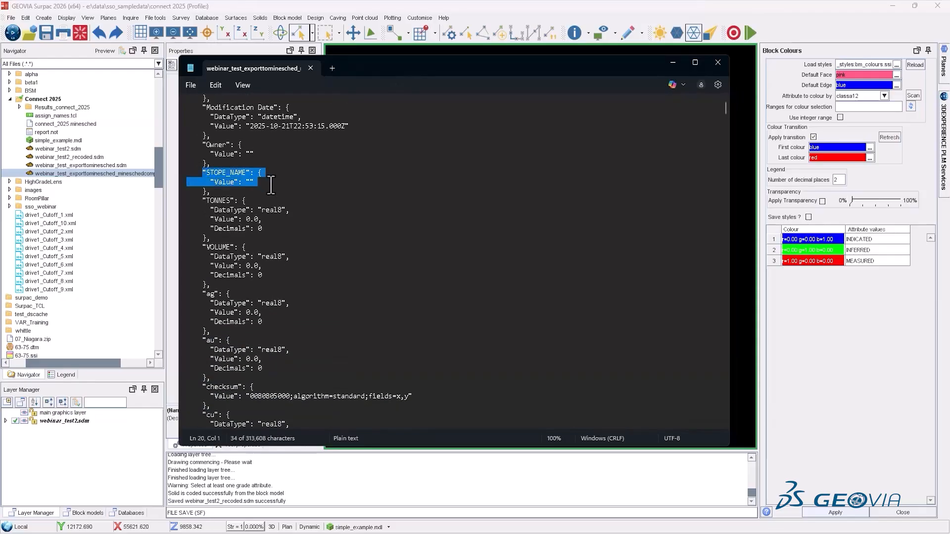
Read the TONNES, VOLUME, grade and ore_ attribute definitions in the MineSched-compatible SDM file, and close it
scroll(312, 218, down, 3)
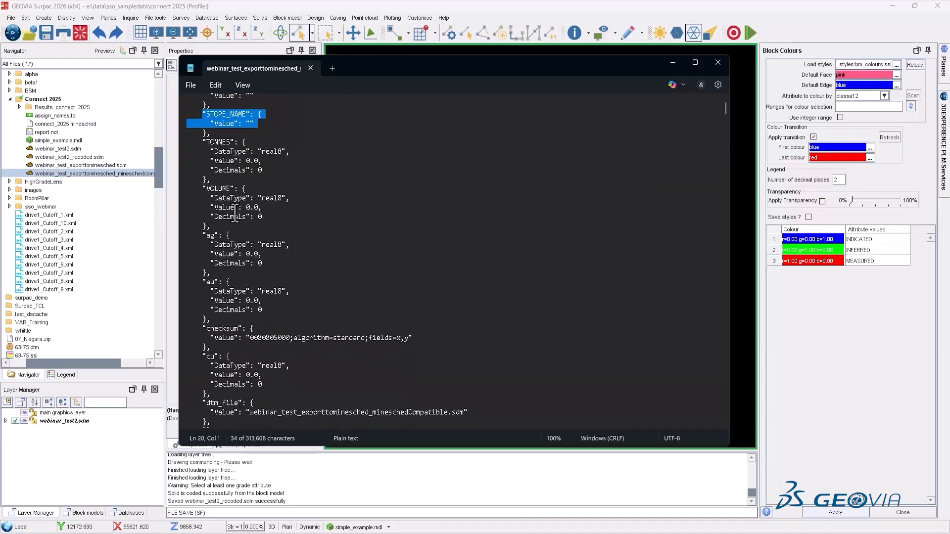
scroll(225, 252, down, 3)
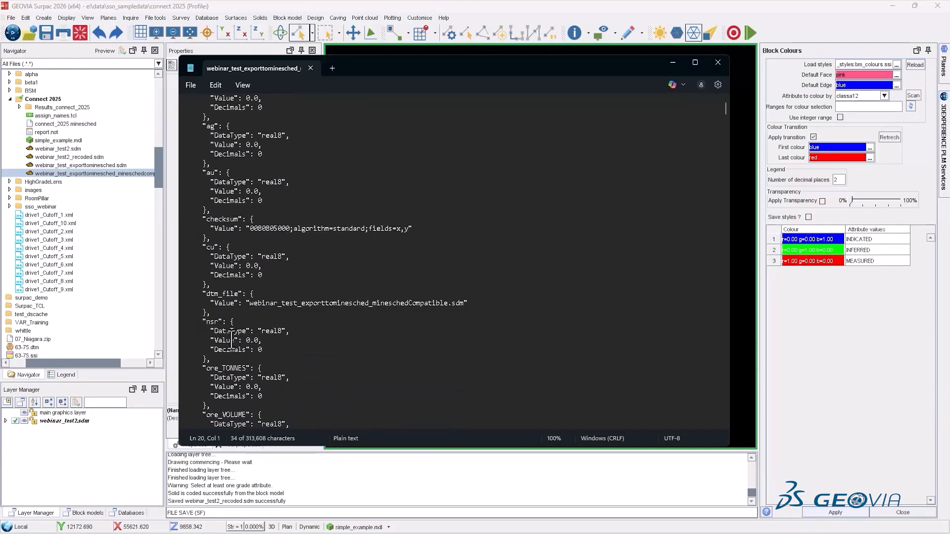
scroll(248, 355, down, 7)
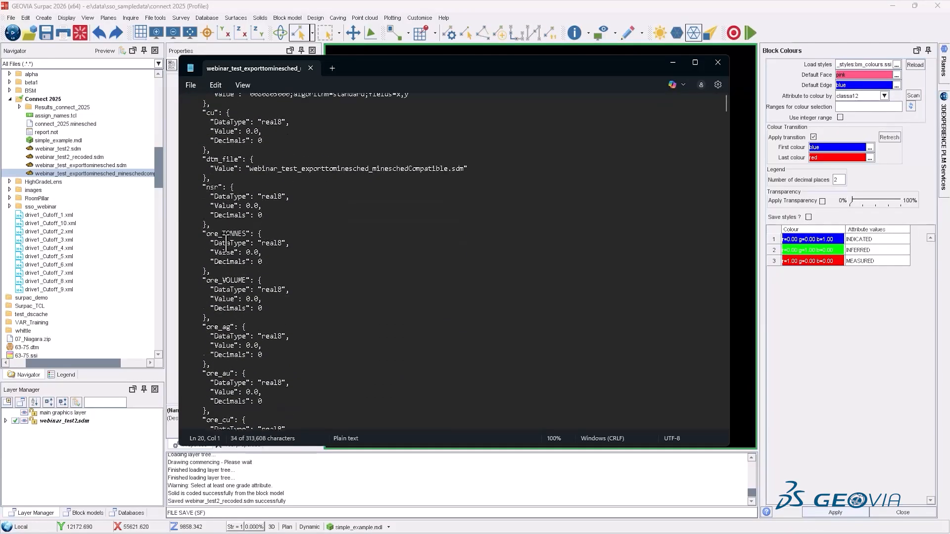
scroll(207, 169, down, 2)
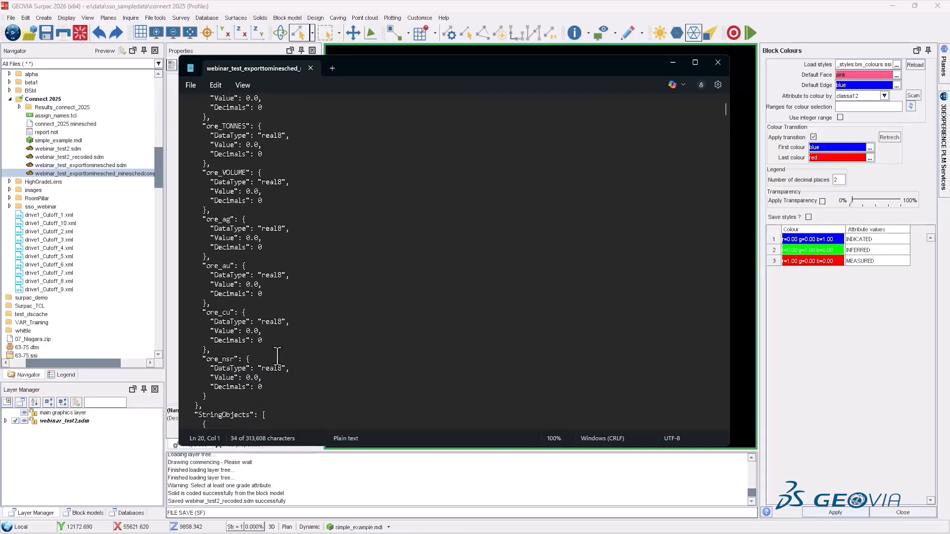
scroll(293, 402, down, 3)
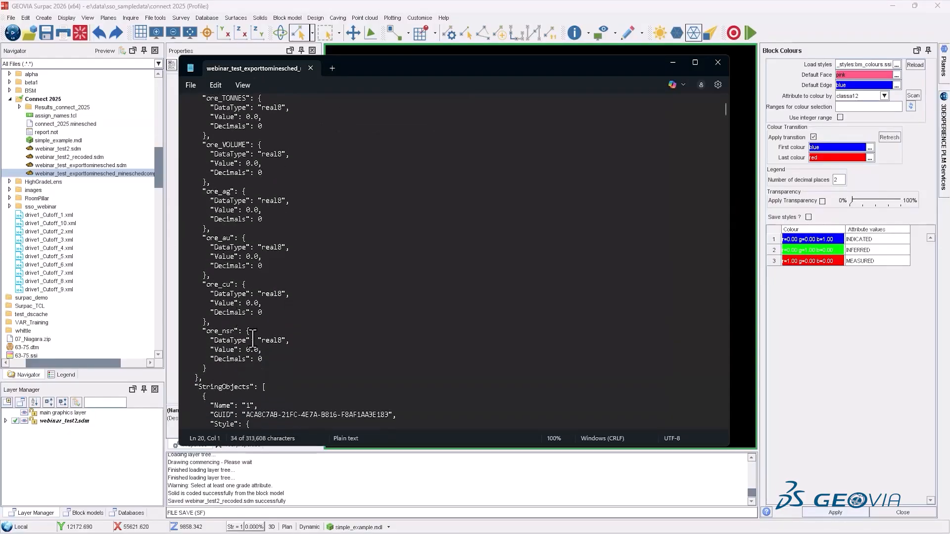
scroll(344, 315, down, 8)
scroll(372, 291, up, 20)
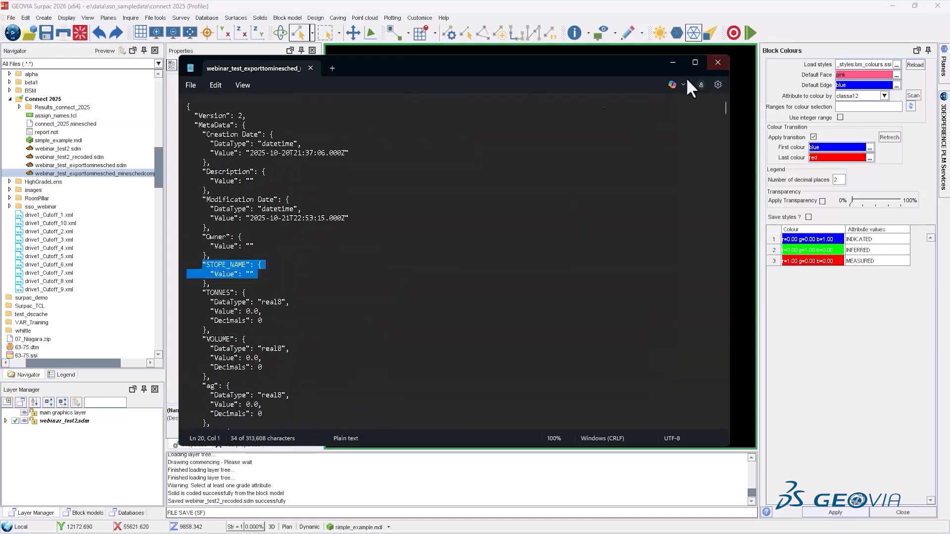
click(718, 63)
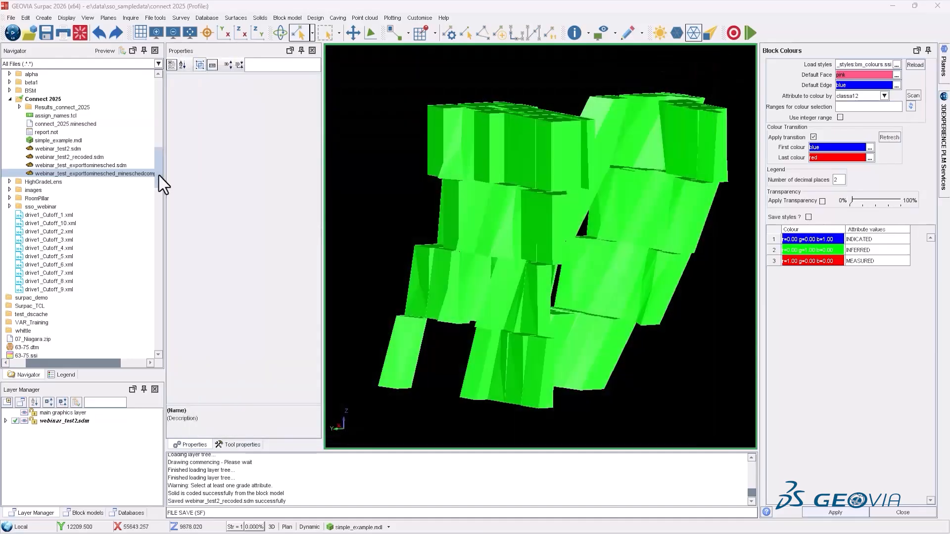
Open webinar_test2_recoded.sdm in the text editor and read the attribute definitions in its header metadata
right_click(86, 156)
click(108, 174)
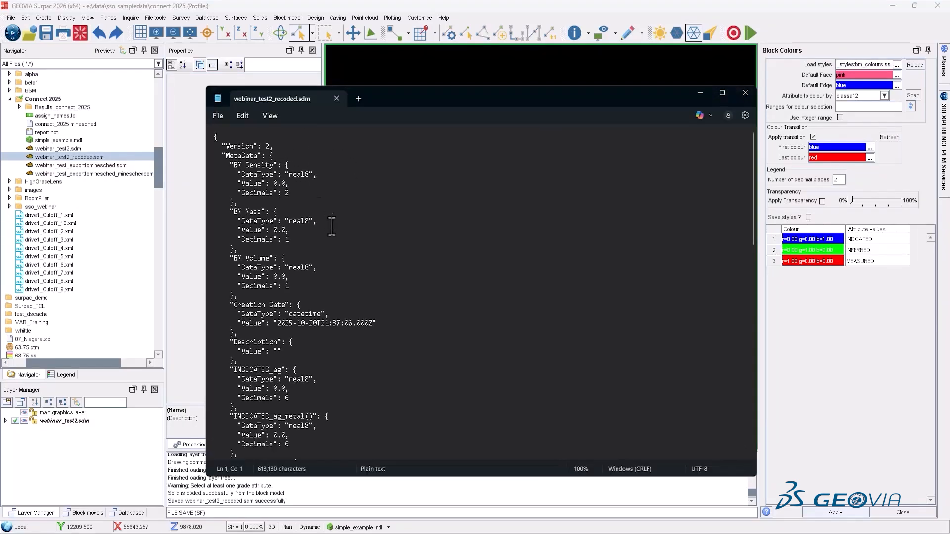
scroll(261, 257, down, 1)
scroll(249, 189, down, 8)
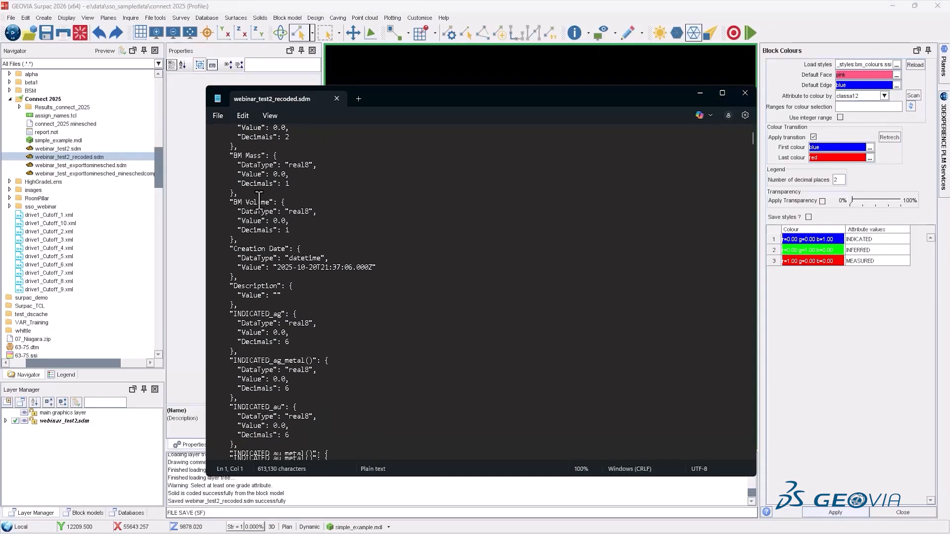
scroll(246, 198, down, 20)
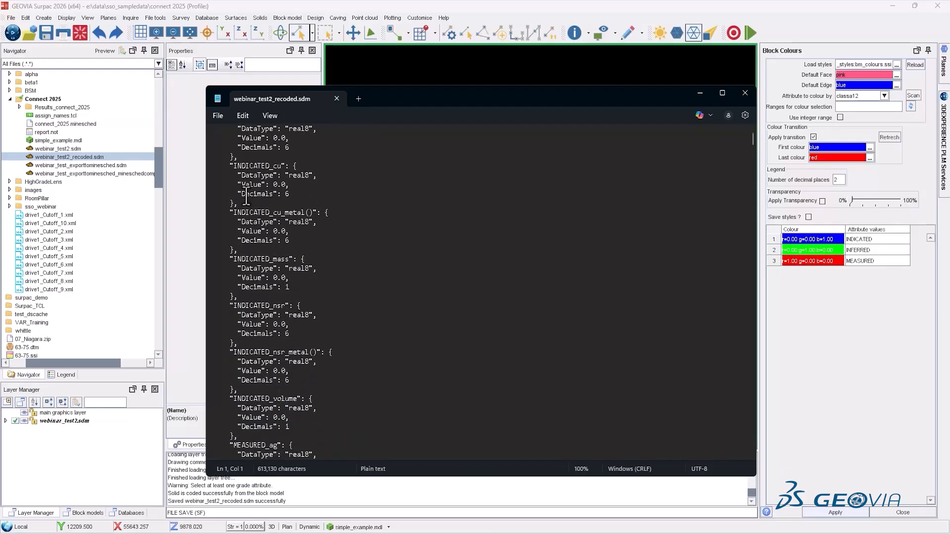
scroll(264, 297, down, 13)
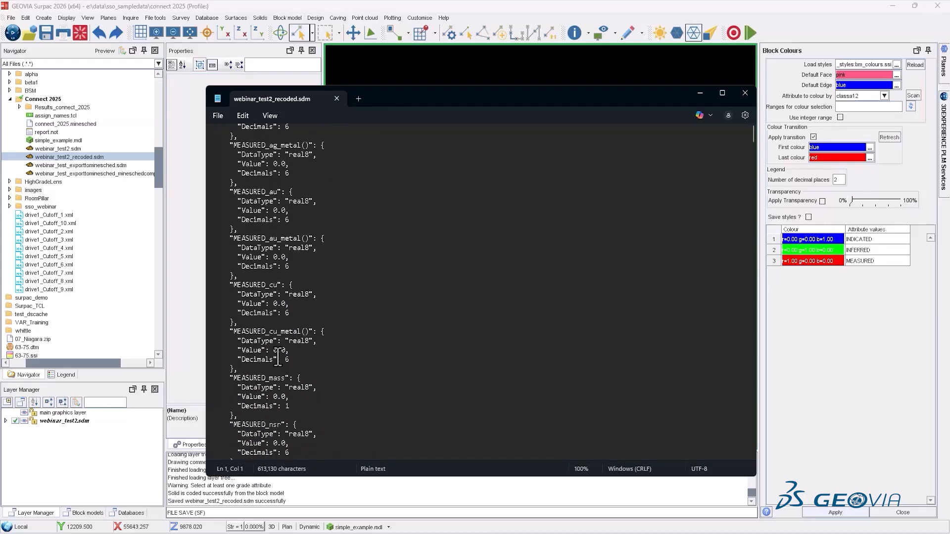
scroll(264, 235, down, 15)
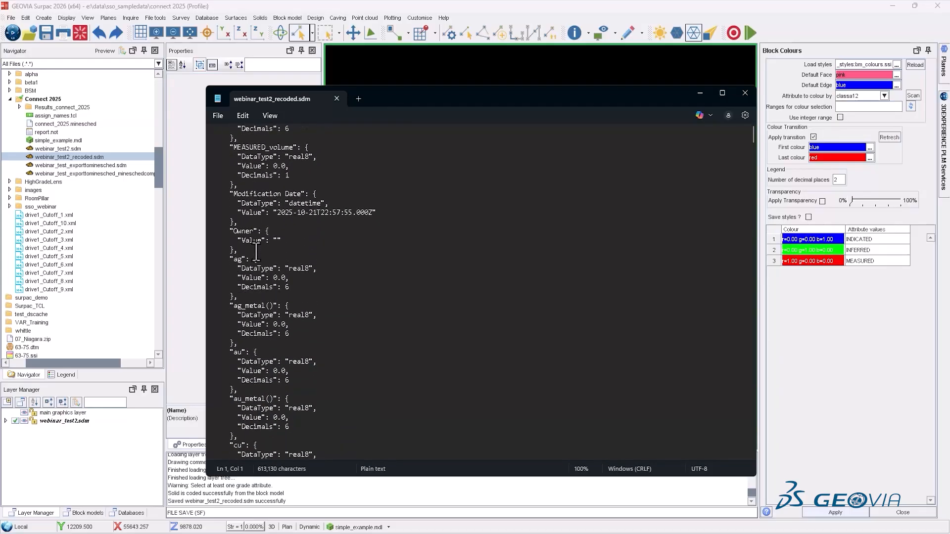
scroll(266, 289, down, 14)
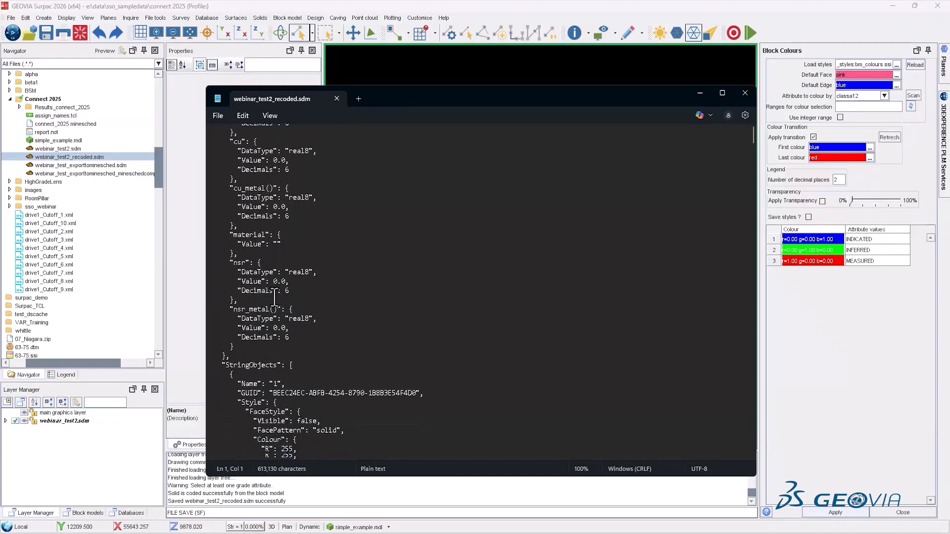
scroll(306, 292, down, 15)
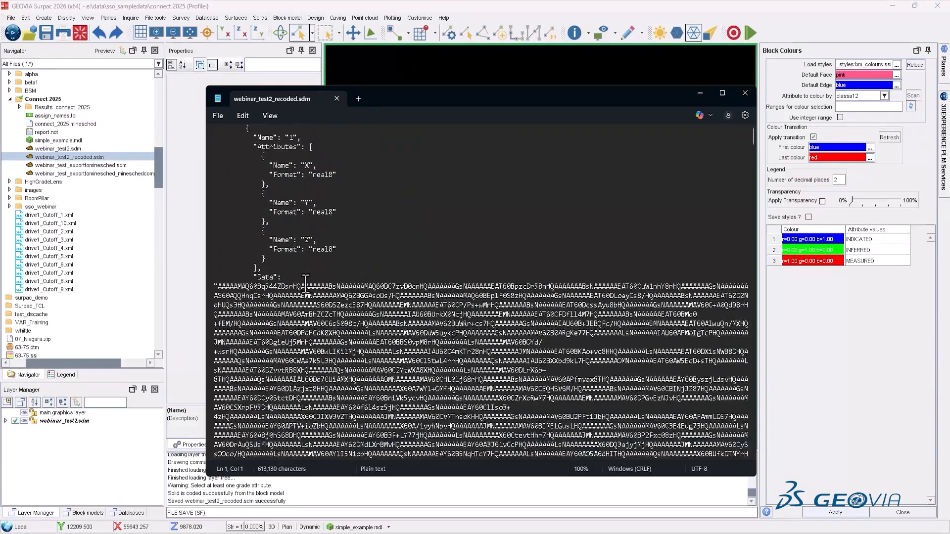
Find the metadata of the Stope_1 triangulation and copy its complete STOPE entry
scroll(307, 282, down, 10)
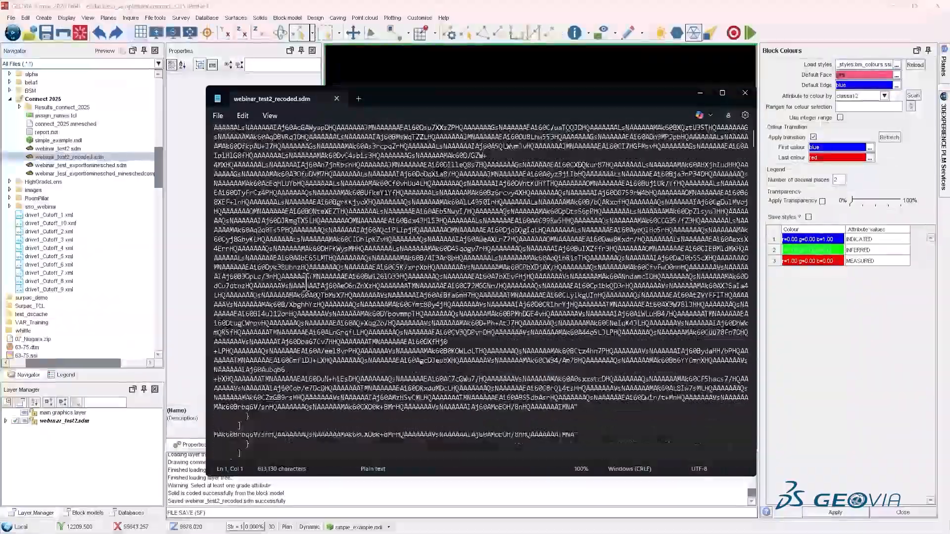
scroll(302, 243, down, 15)
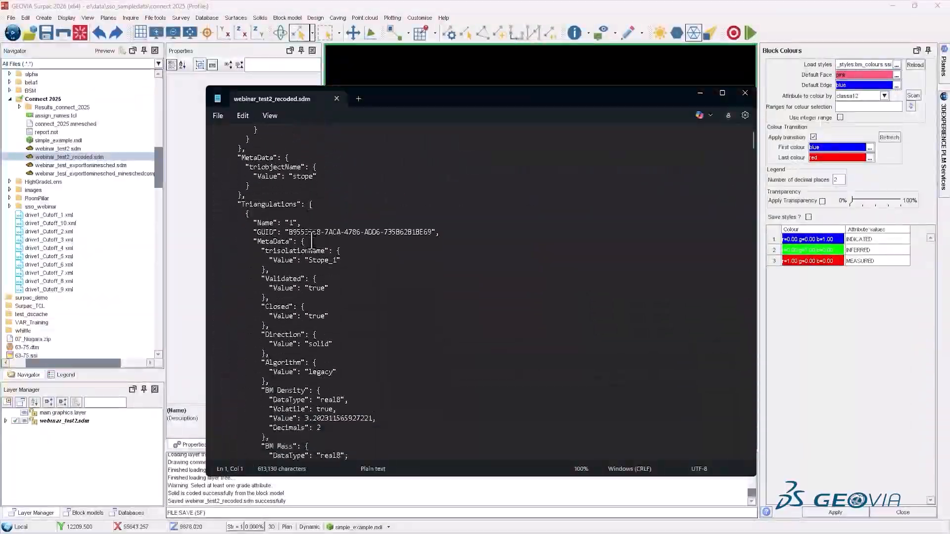
scroll(276, 260, down, 15)
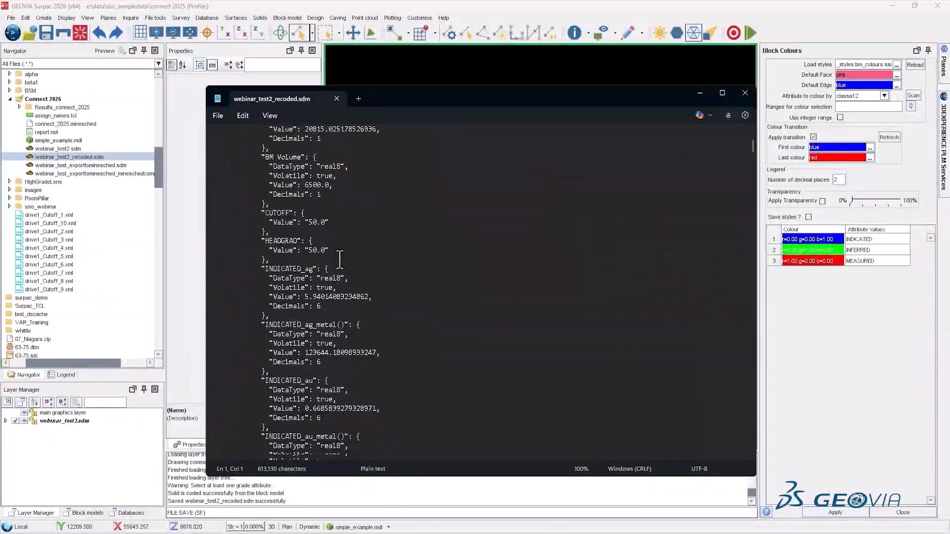
scroll(409, 271, down, 9)
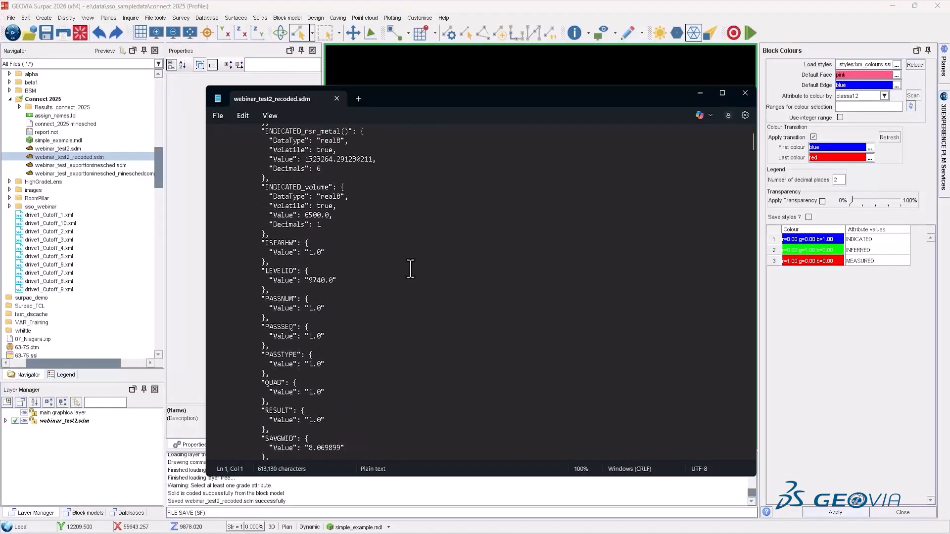
scroll(343, 228, down, 4)
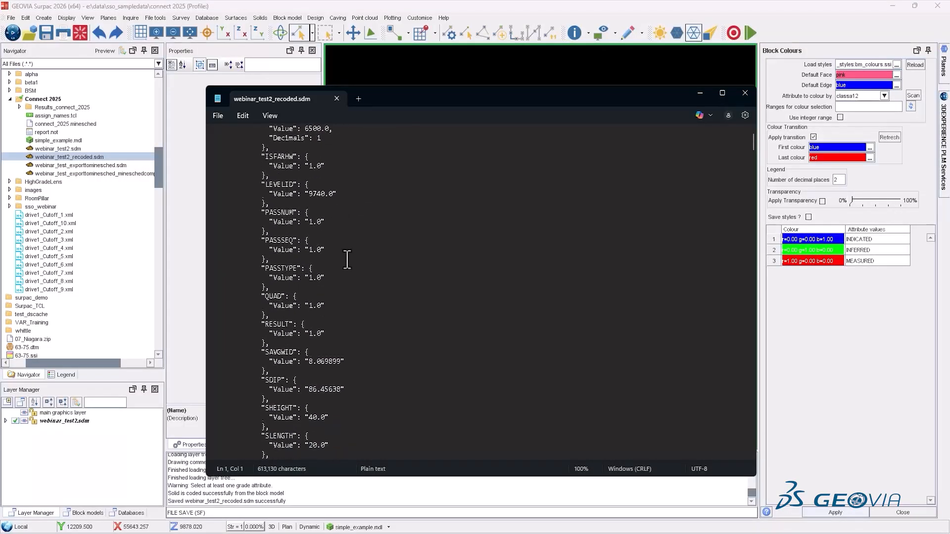
scroll(360, 304, down, 4)
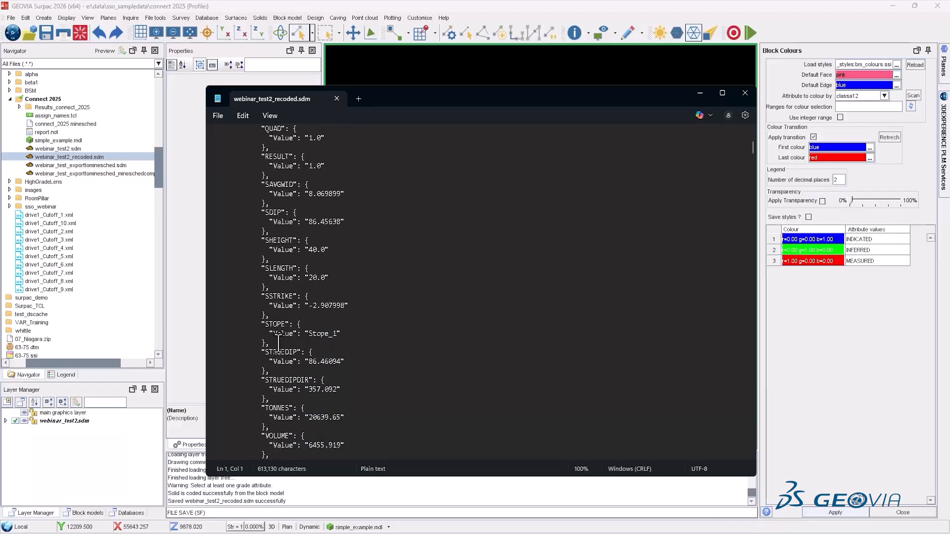
drag(276, 345, 216, 321)
key(ctrl+c)
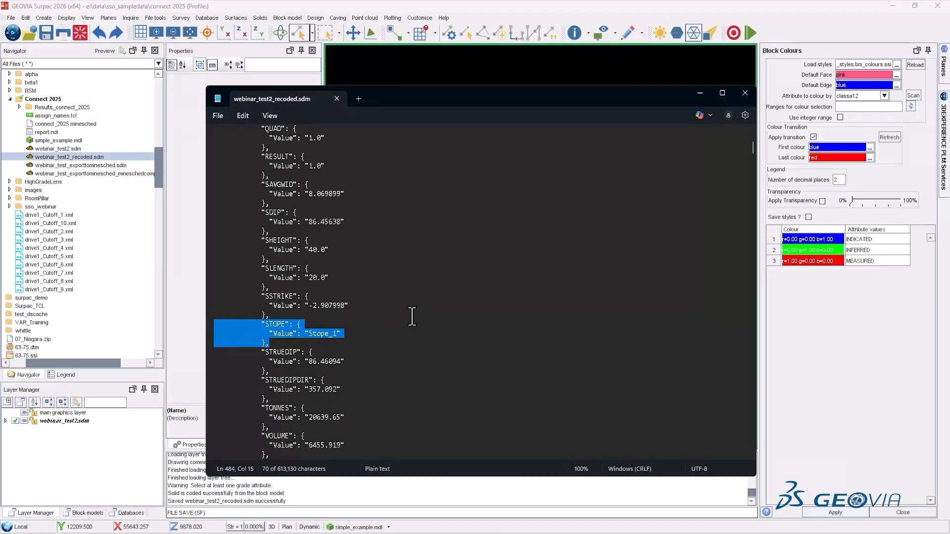
Paste the copied STOPE entry into the file's header metadata, between the Owner and ag definitions
scroll(411, 316, down, 10)
scroll(413, 317, down, 15)
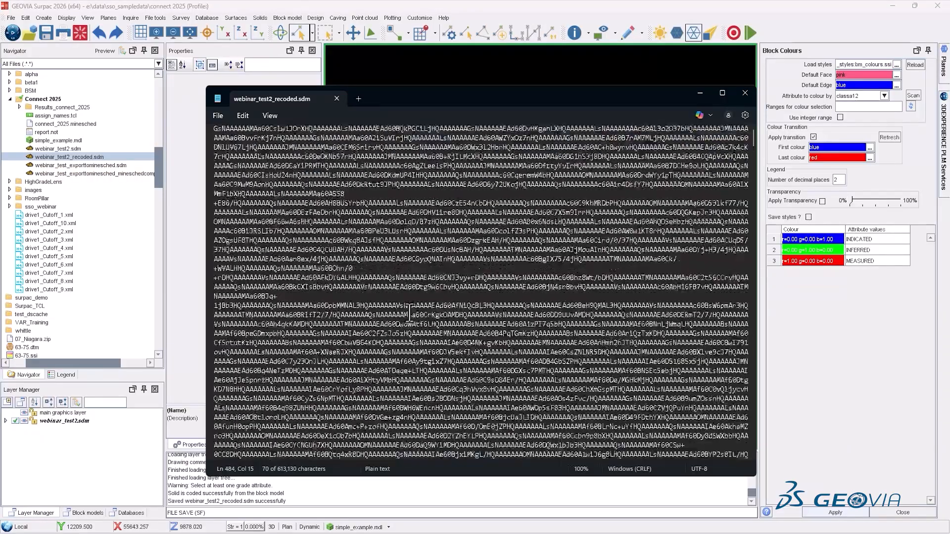
scroll(410, 313, down, 15)
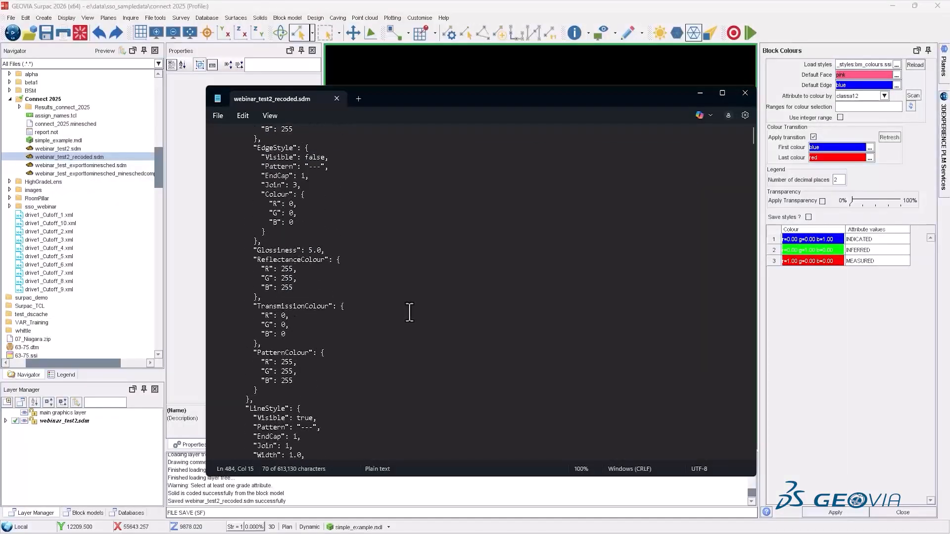
scroll(293, 279, up, 9)
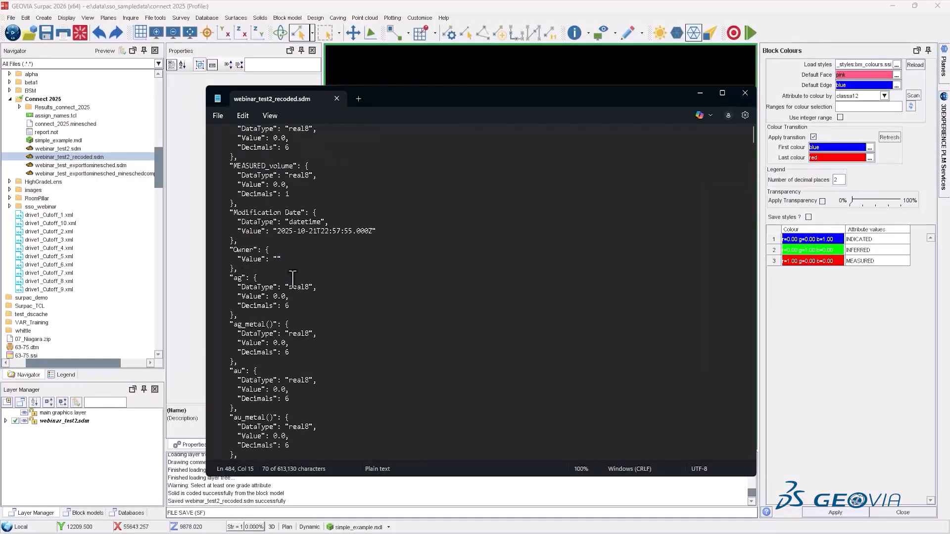
click(267, 268)
key(Return)
key(ctrl+v)
Remove the extra indentation from the three lines of the pasted STOPE entry, aligning them with the neighbouring header entries
click(256, 280)
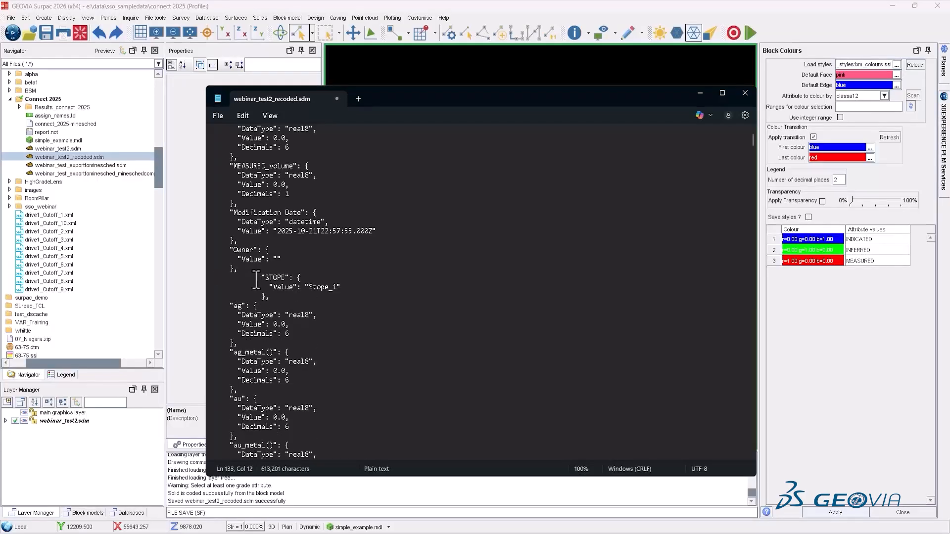
key(BackSpace)
key(BackSpace)
key(BackSpace)
key(BackSpace)
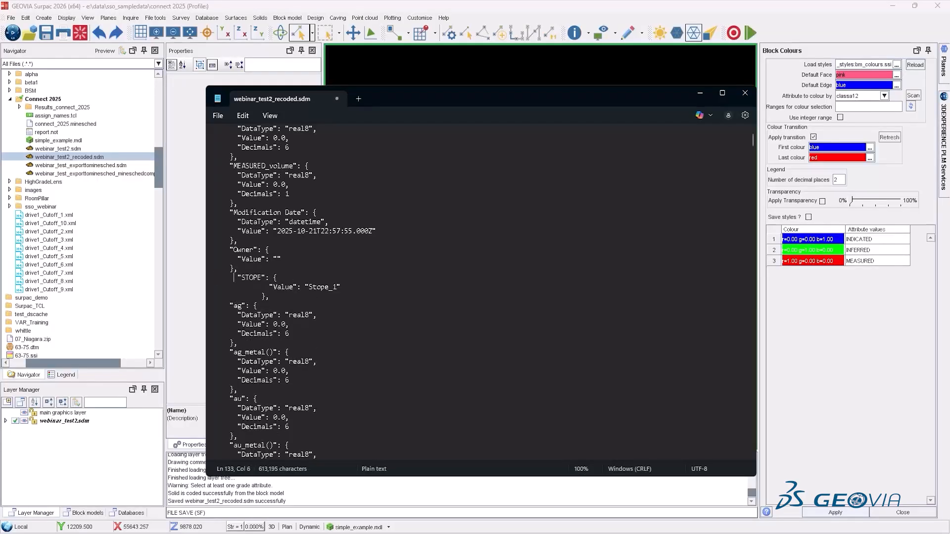
key(BackSpace)
key(Delete)
click(270, 287)
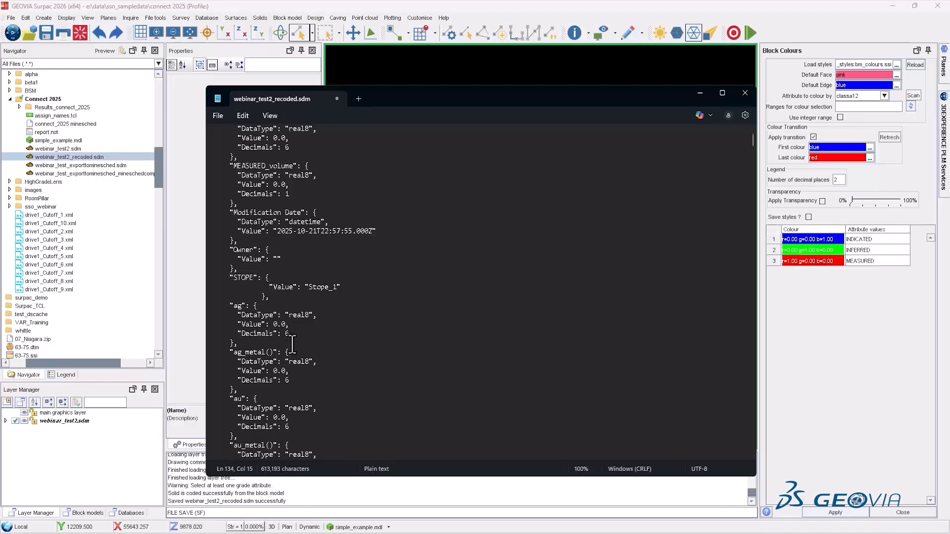
key(BackSpace)
key(BackSpace)
key(BackSpace)
key(BackSpace)
key(BackSpace)
key(BackSpace)
key(BackSpace)
key(BackSpace)
key(BackSpace)
key(BackSpace)
click(261, 297)
key(BackSpace)
key(BackSpace)
key(BackSpace)
key(BackSpace)
key(BackSpace)
key(BackSpace)
key(BackSpace)
key(BackSpace)
Clear the value of the header STOPE entry to an empty string, save webinar_test2_recoded.sdm and close it
drag(267, 287, 296, 288)
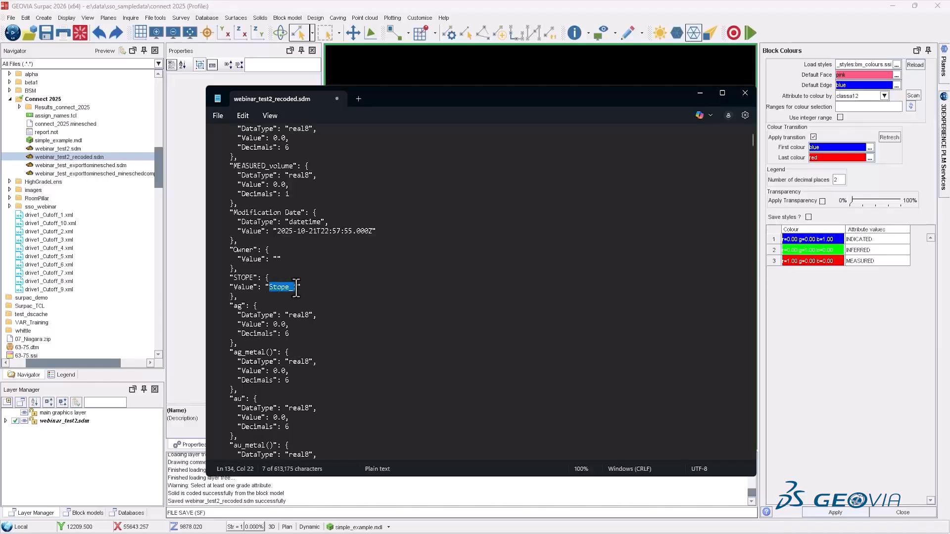
key(BackSpace)
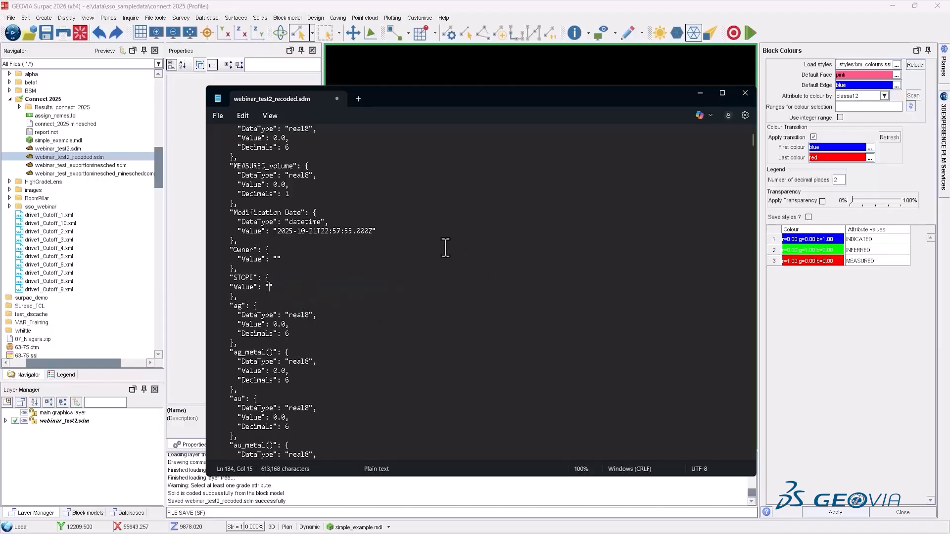
key(ctrl+s)
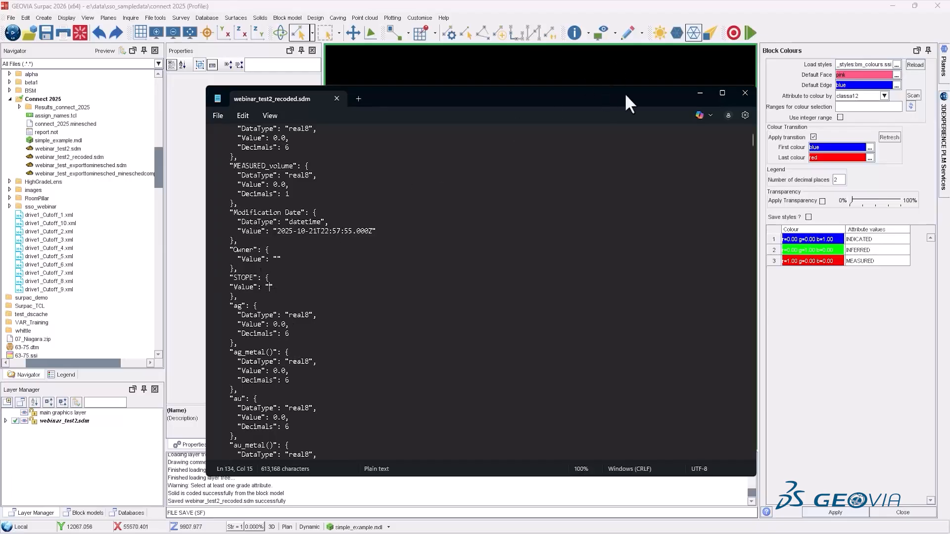
click(743, 89)
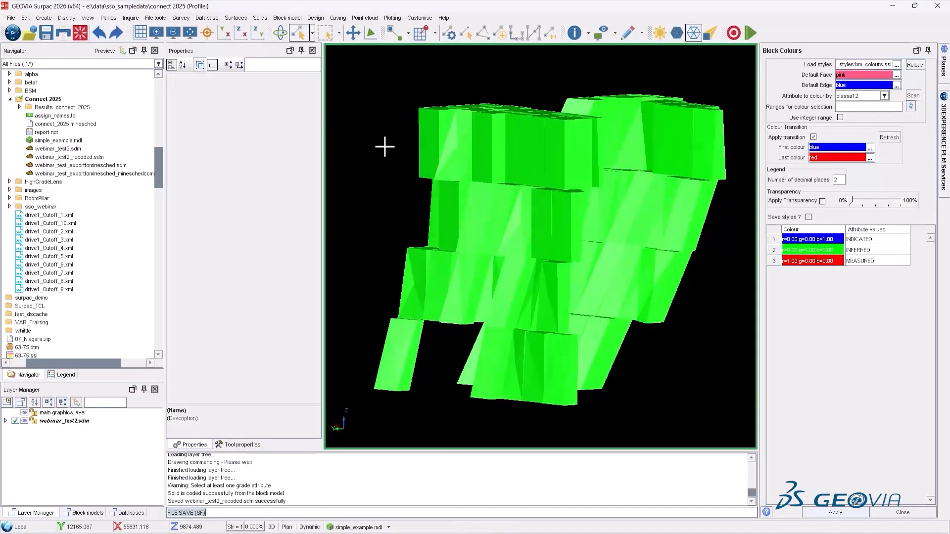
Close the Block Colours form
scroll(375, 167, down, 4)
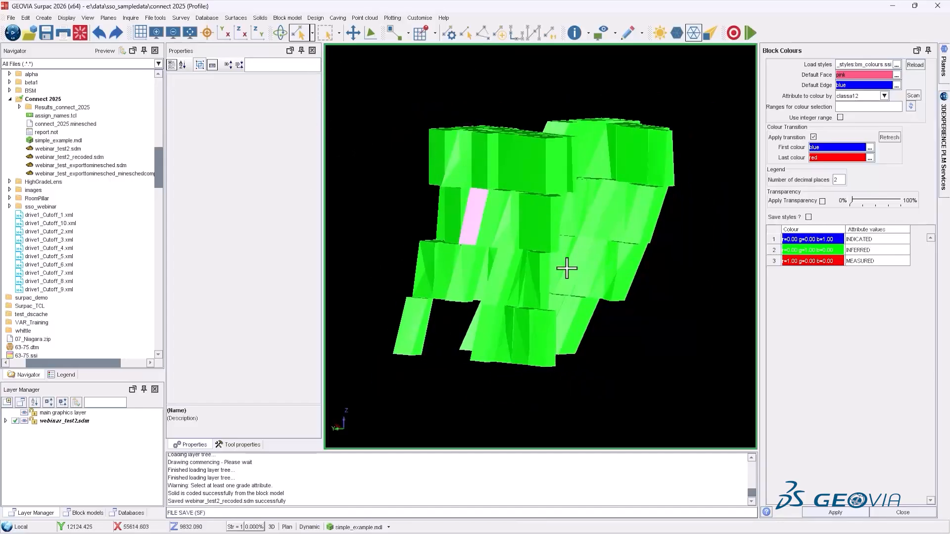
mouse_move(648, 279)
mouse_down()
mouse_move(640, 270)
mouse_move(656, 269)
mouse_up()
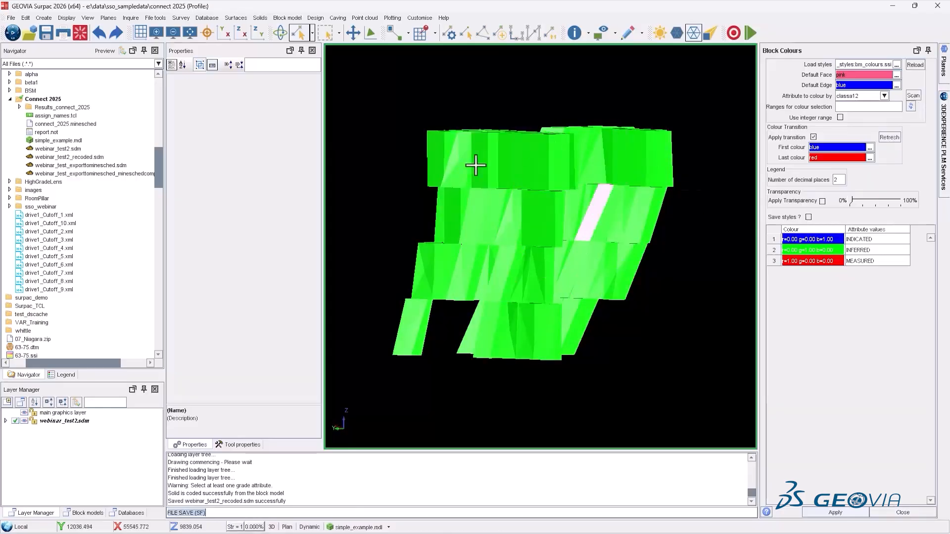
click(895, 509)
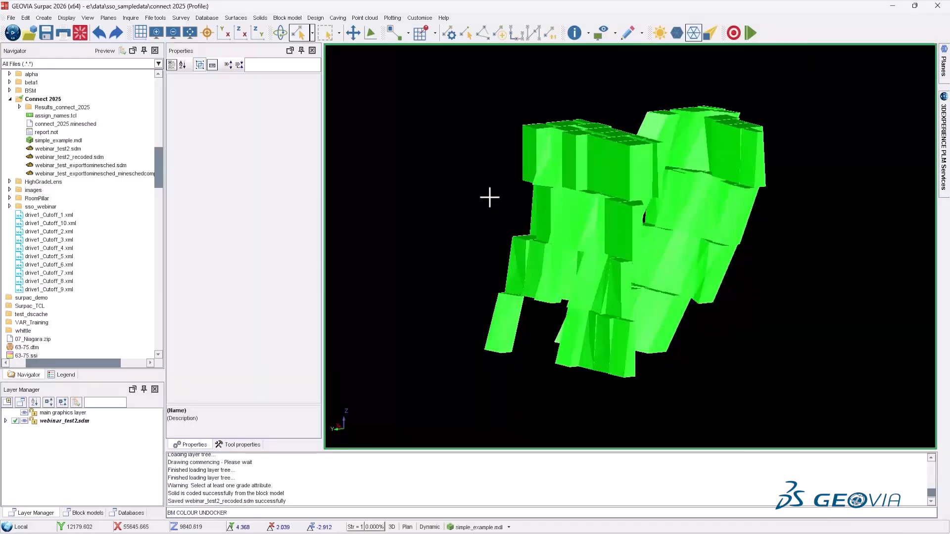
Inspect the coded attributes of Stope_70, Stope_19, Stope_6 and Stope_37 in turn, and clear the selection
click(638, 157)
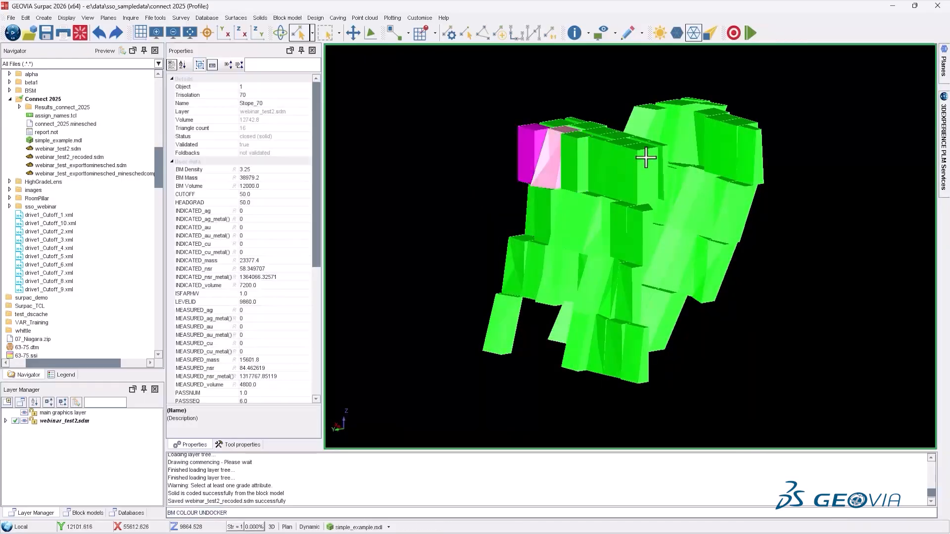
scroll(274, 277, down, 5)
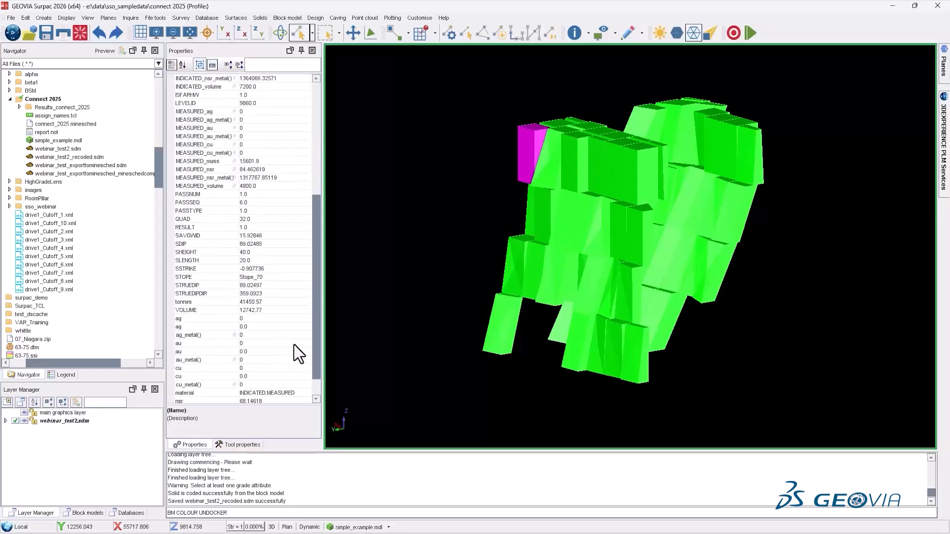
click(574, 230)
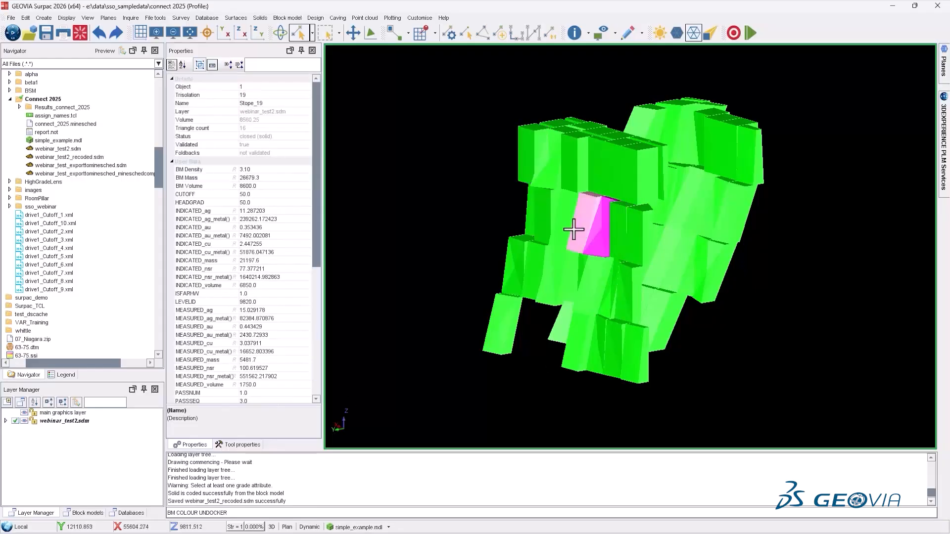
scroll(236, 271, down, 9)
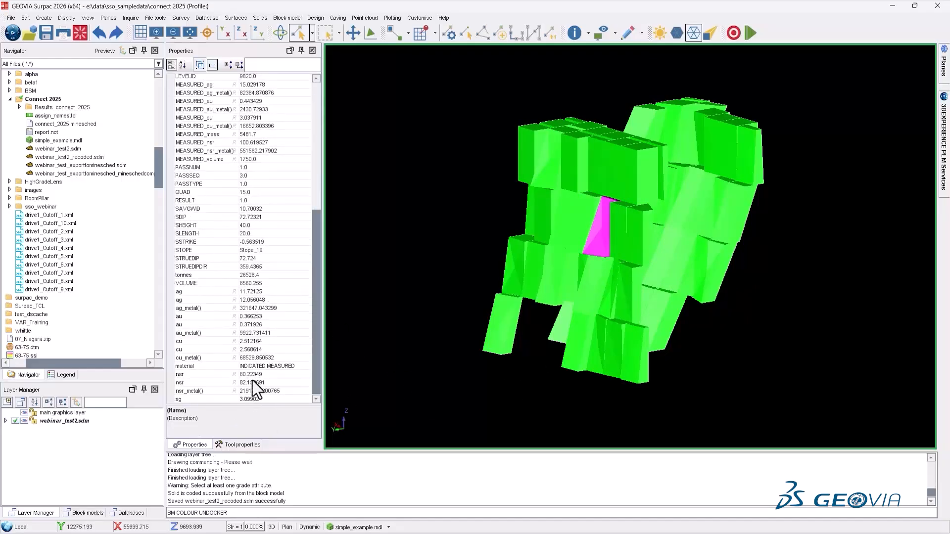
click(711, 276)
scroll(265, 314, down, 9)
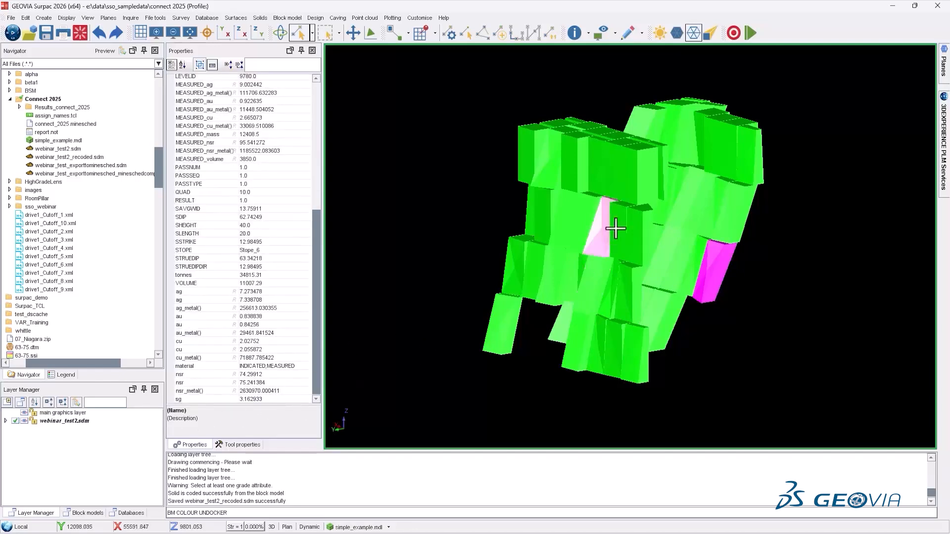
click(683, 211)
scroll(254, 337, down, 9)
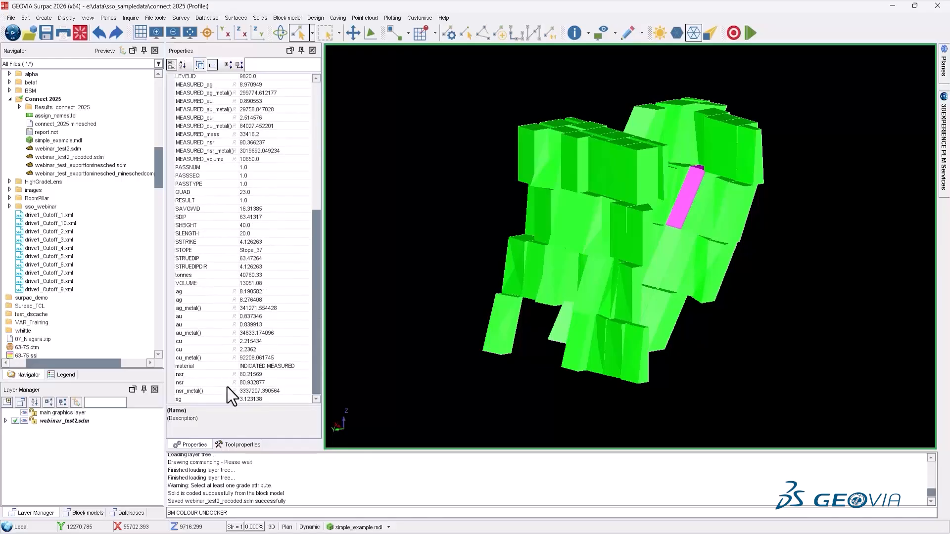
drag(474, 201, 471, 191)
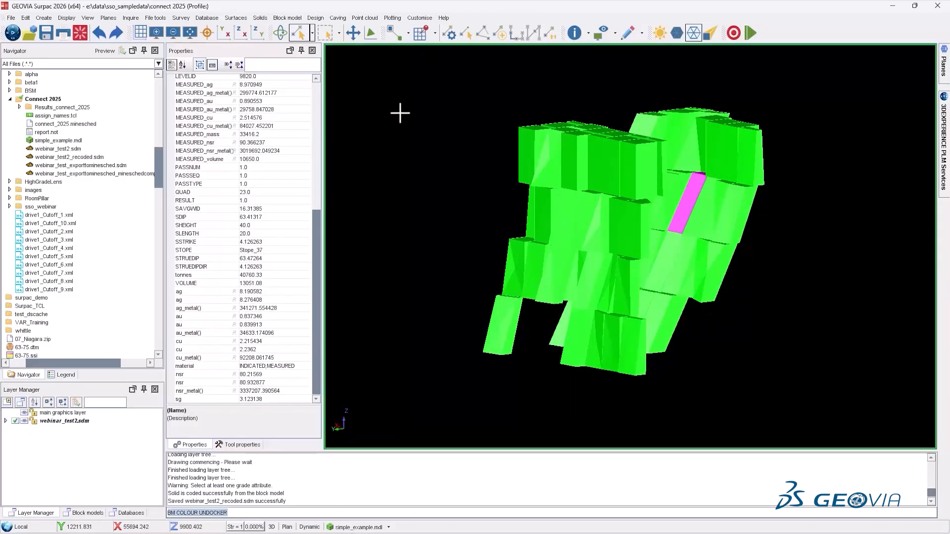
click(396, 110)
Start the Classify SDM function for trisolation objects with webinar_test2.sdm as the input file
click(260, 18)
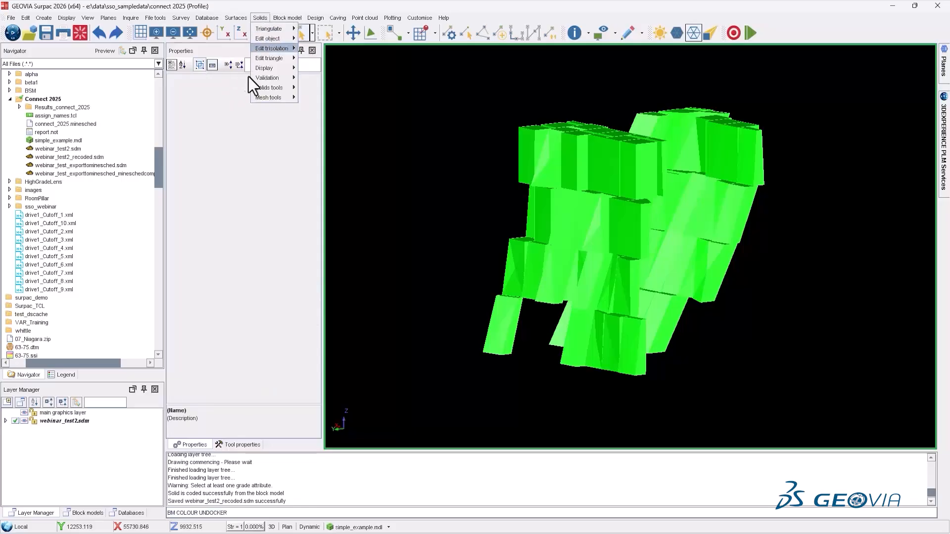
mouse_move(273, 86)
mouse_move(379, 258)
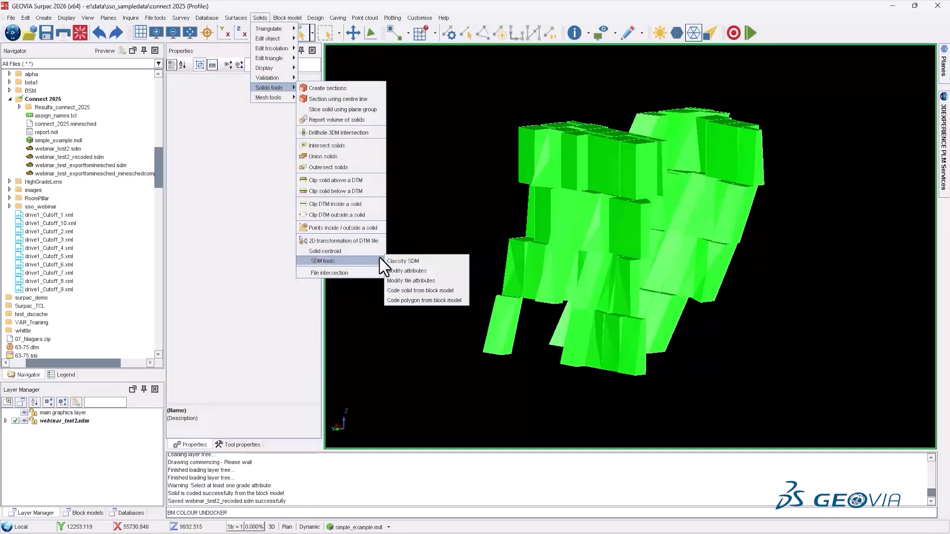
click(435, 261)
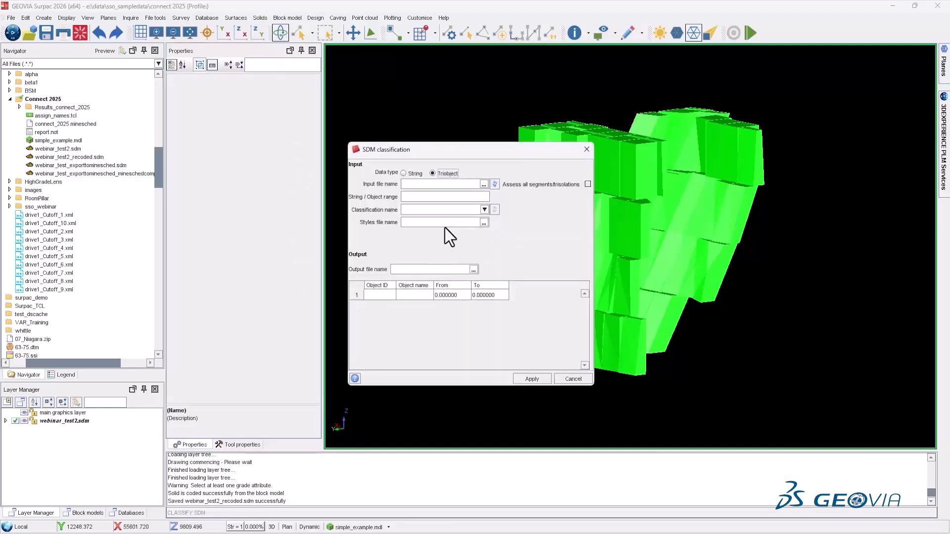
click(484, 184)
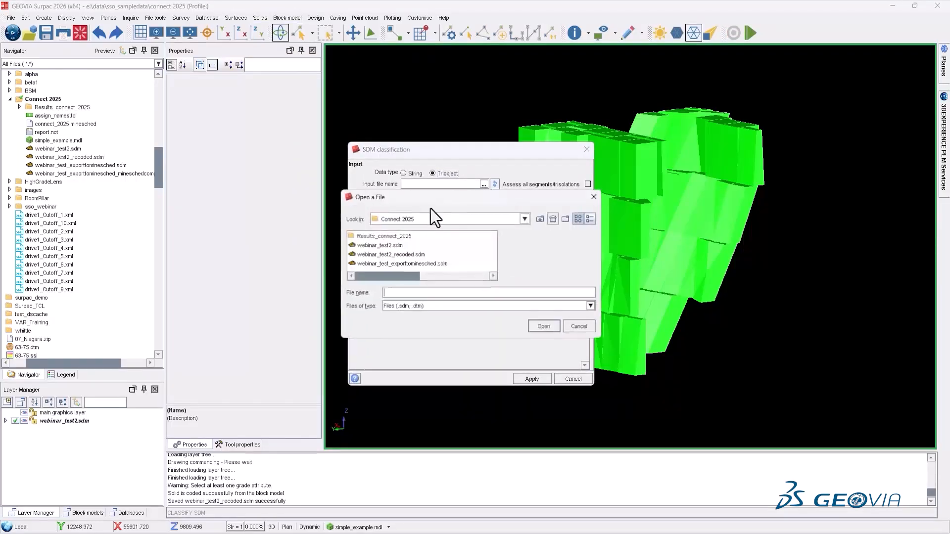
double_click(378, 245)
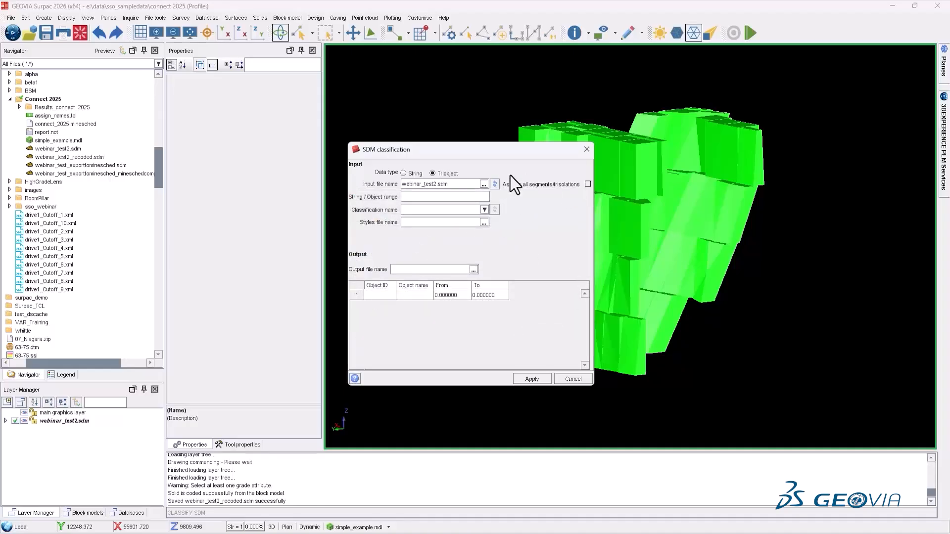
Load the input file's attributes and set nsr as the classification attribute
click(493, 185)
click(465, 212)
click(485, 210)
scroll(459, 246, down, 5)
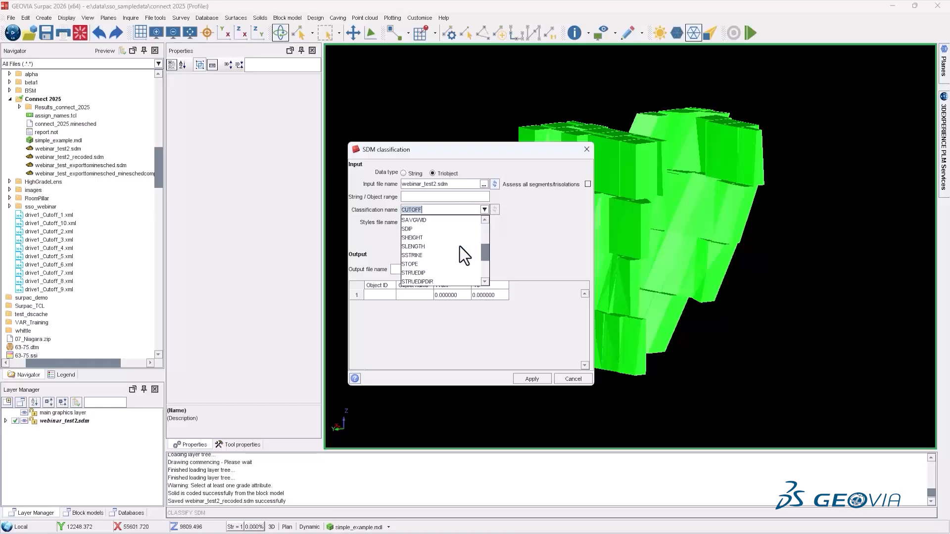
scroll(458, 238, down, 2)
click(441, 273)
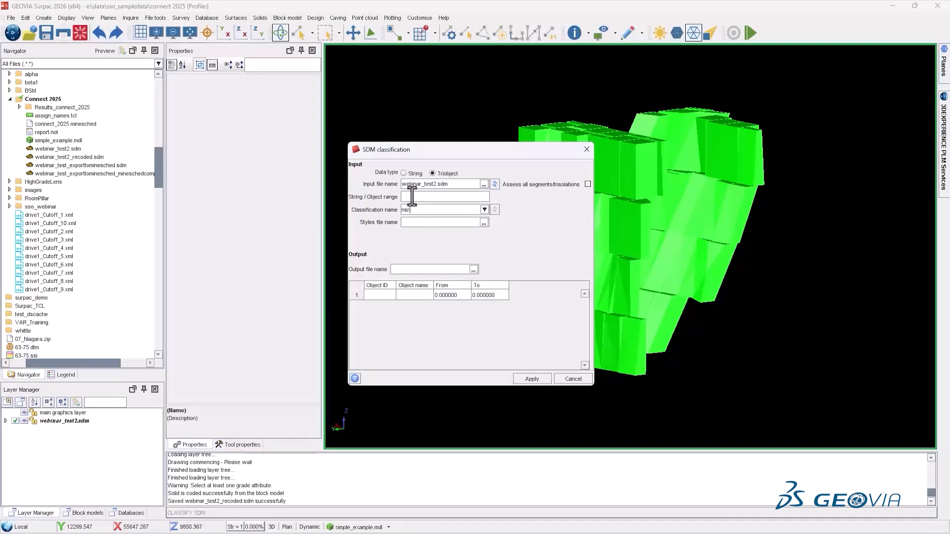
Name the classification output file webinar_test2_classified
click(418, 222)
text(webinar_test2_classig)
key(BackSpace)
key(BackSpace)
key(BackSpace)
key(BackSpace)
Define the first classification range as object ID 1, named LG, from 0 to 50
text(1)
key(Tab)
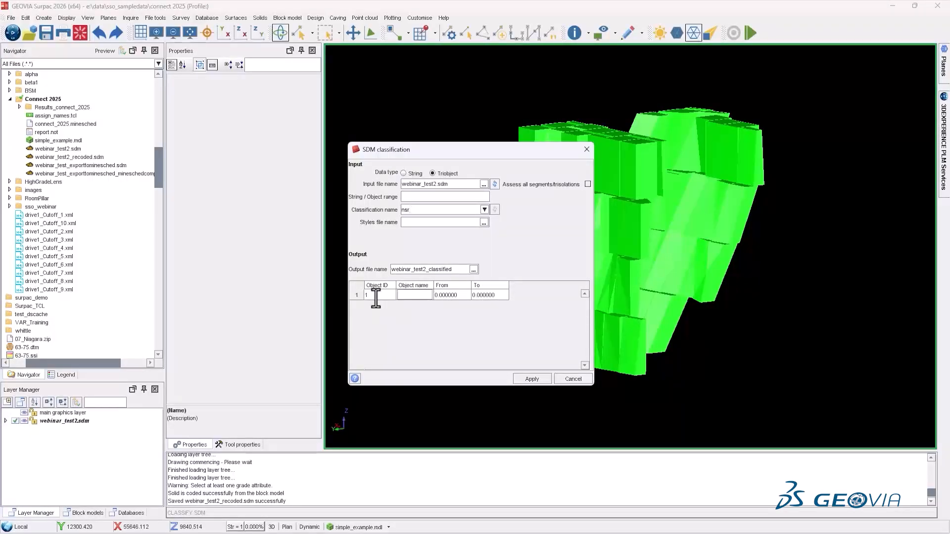
key(Tab)
key(shift+Tab)
text(LG)
key(Tab)
key(Tab)
text(50)
key(Tab)
Define the second classification range as object ID 2, named MG, from 50 to 75
key(Tab)
text(MG)
key(Tab)
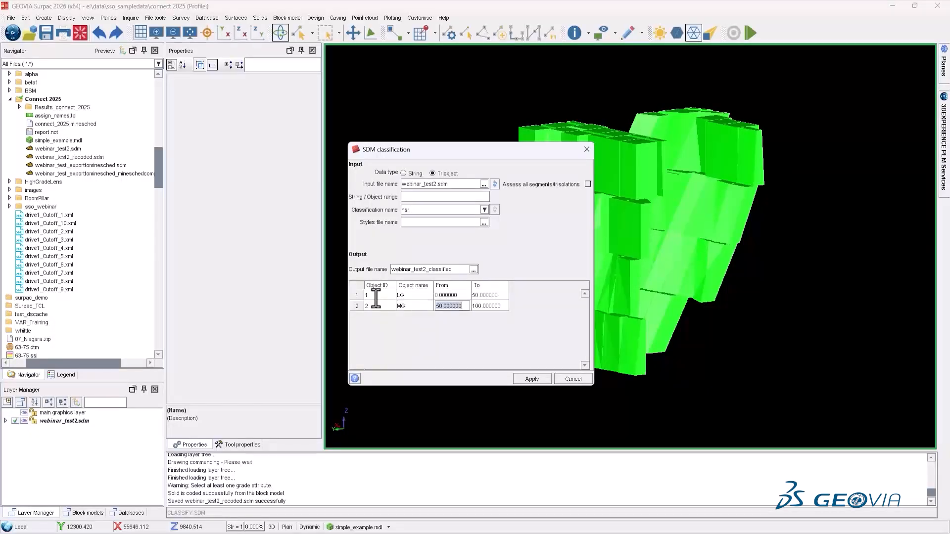
key(Tab)
text(75)
key(Tab)
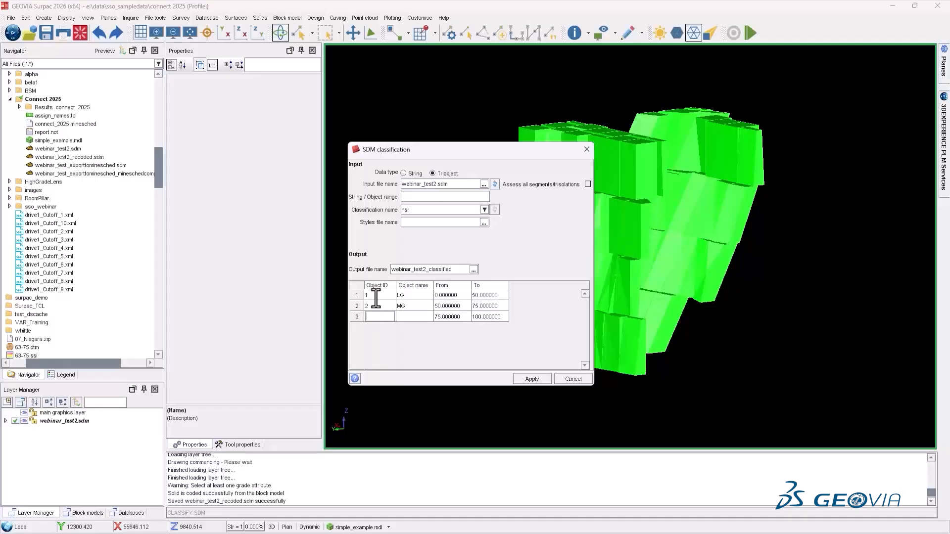
Define the third range as object ID 3, named HG, from 75 to 9999, and run the classification
text(3)
key(Tab)
text(HG)
key(Tab)
key(Tab)
text(9999)
click(533, 379)
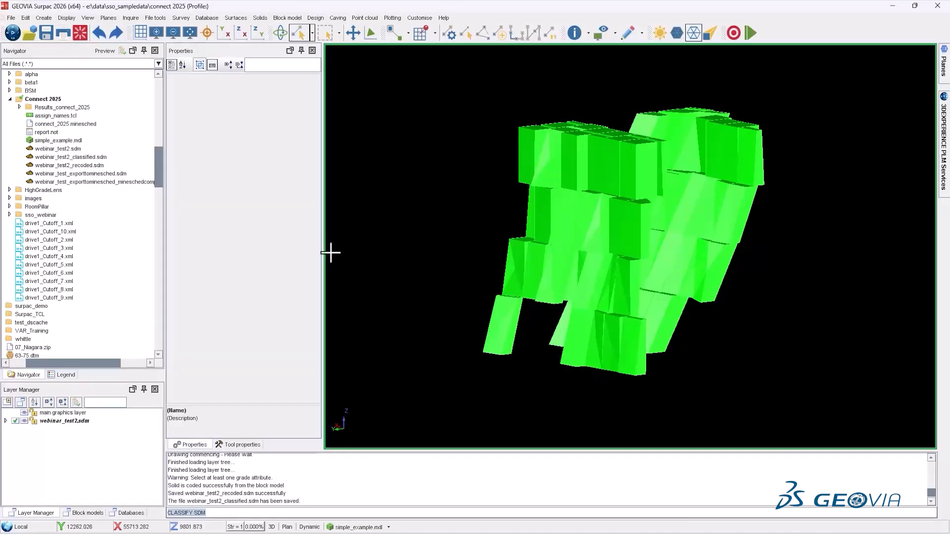
Clear the graphics and display webinar_test2_classified.sdm in the viewport
click(76, 32)
drag(91, 157, 474, 156)
drag(556, 275, 596, 237)
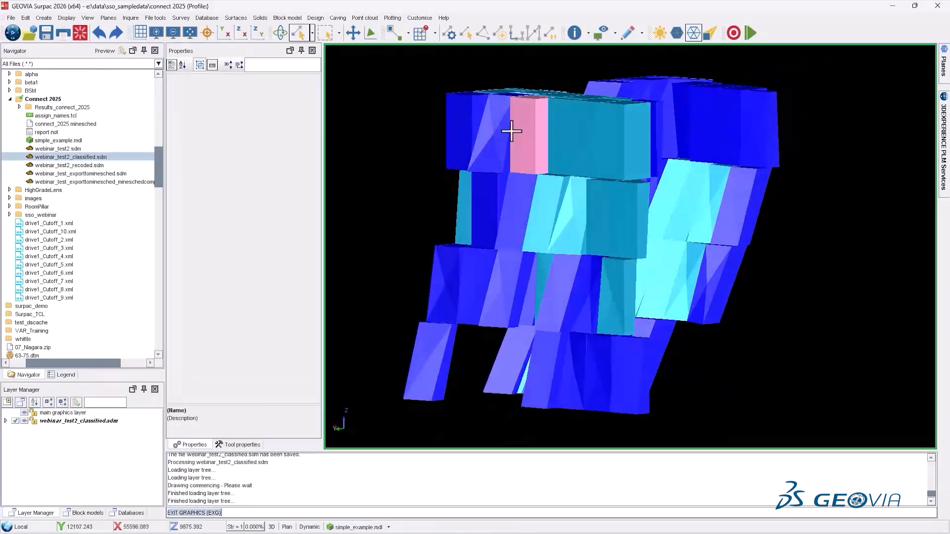
Inspect the object numbers and nsr attributes of Stope_53, Stope_42 and Stope_70 in turn
click(494, 141)
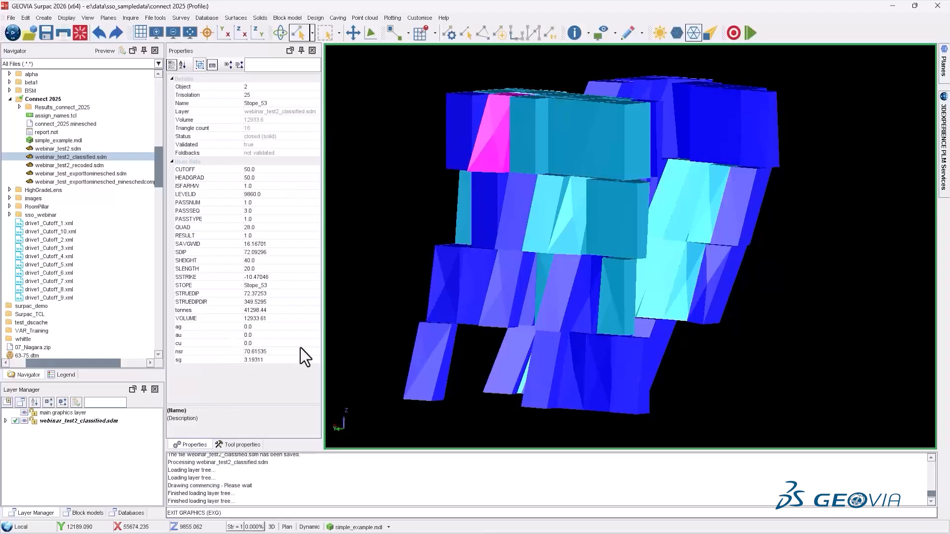
click(539, 129)
mouse_move(404, 228)
mouse_down()
mouse_move(343, 227)
mouse_move(377, 206)
mouse_move(497, 225)
mouse_move(409, 220)
mouse_up()
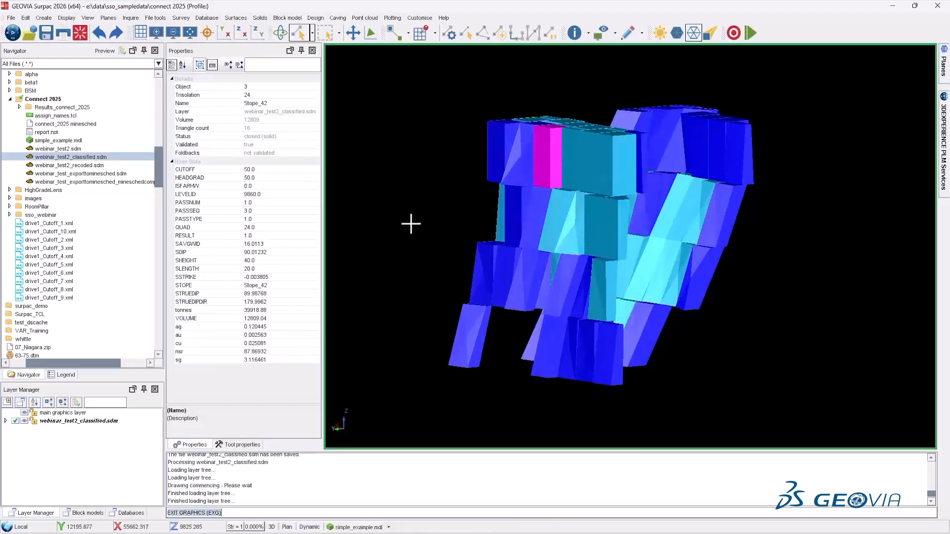
drag(444, 250, 456, 253)
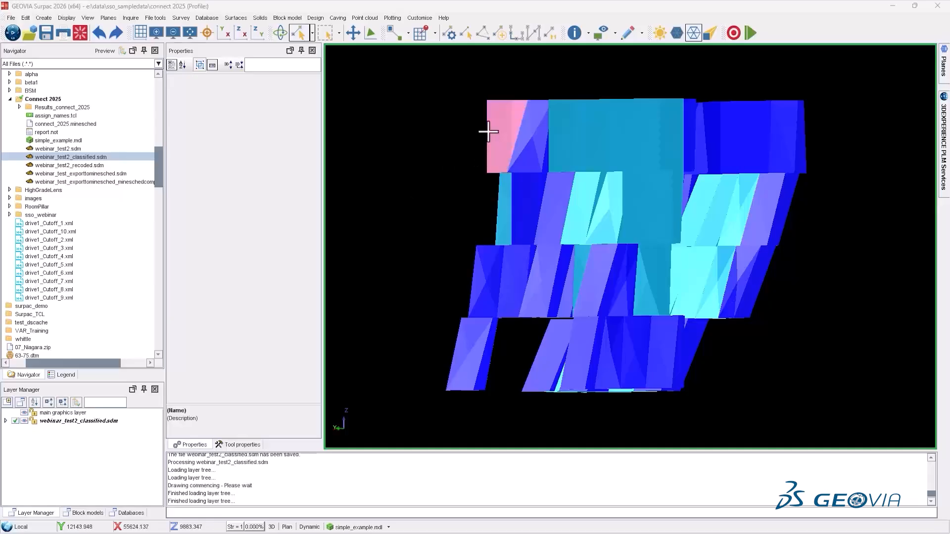
click(506, 130)
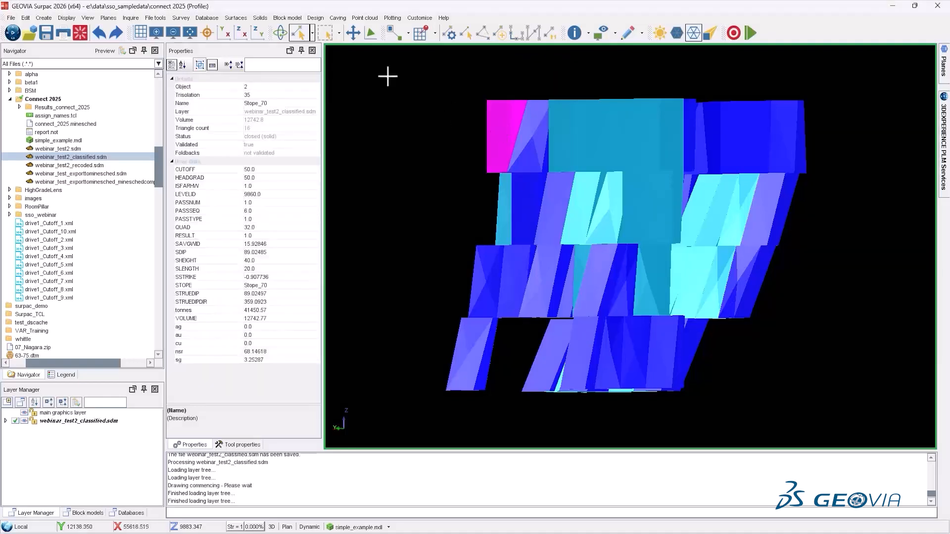
Examine the Modify attributes form for object 1, trisolation 1, and close it without applying anything
click(257, 19)
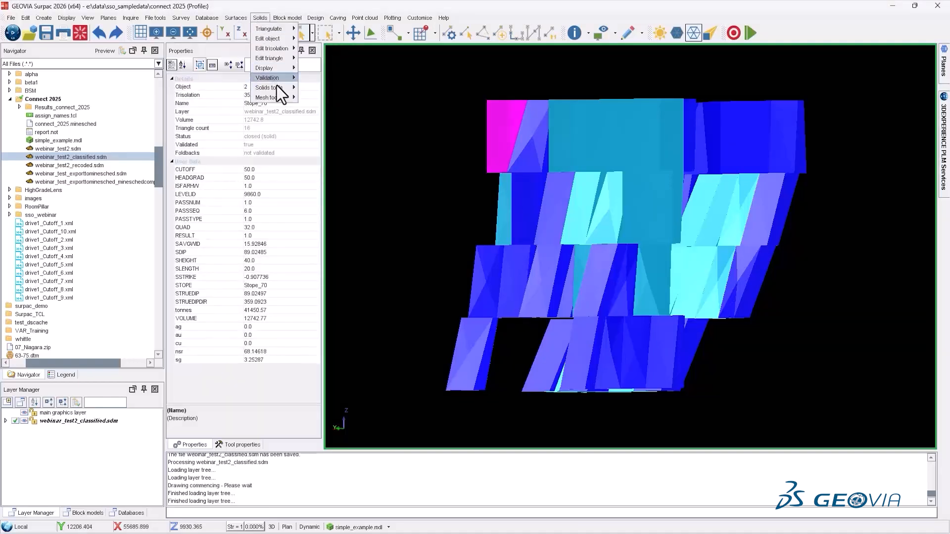
mouse_move(284, 88)
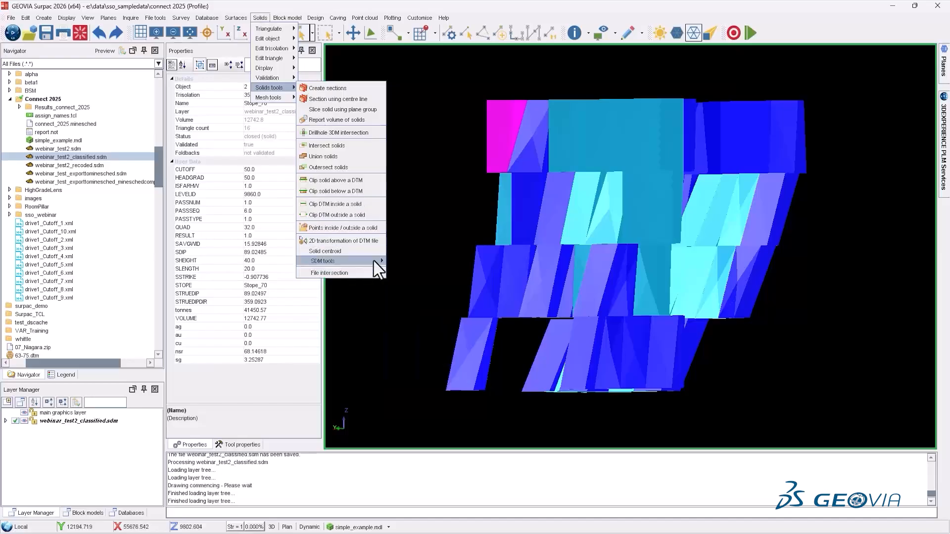
mouse_move(347, 261)
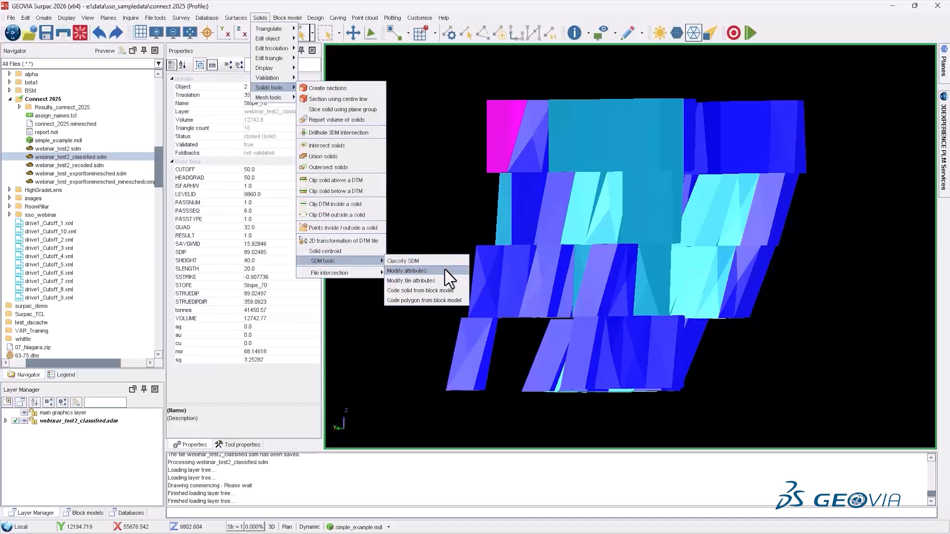
click(434, 271)
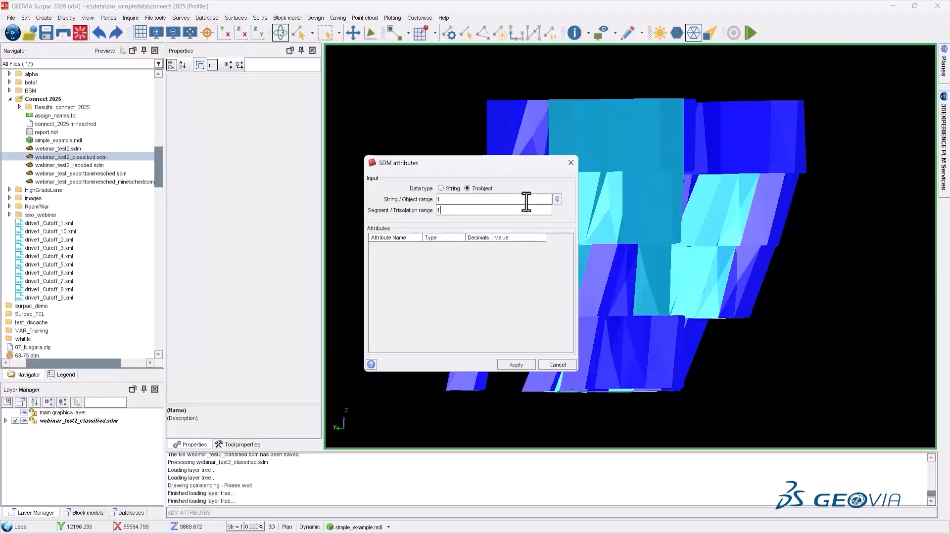
click(557, 200)
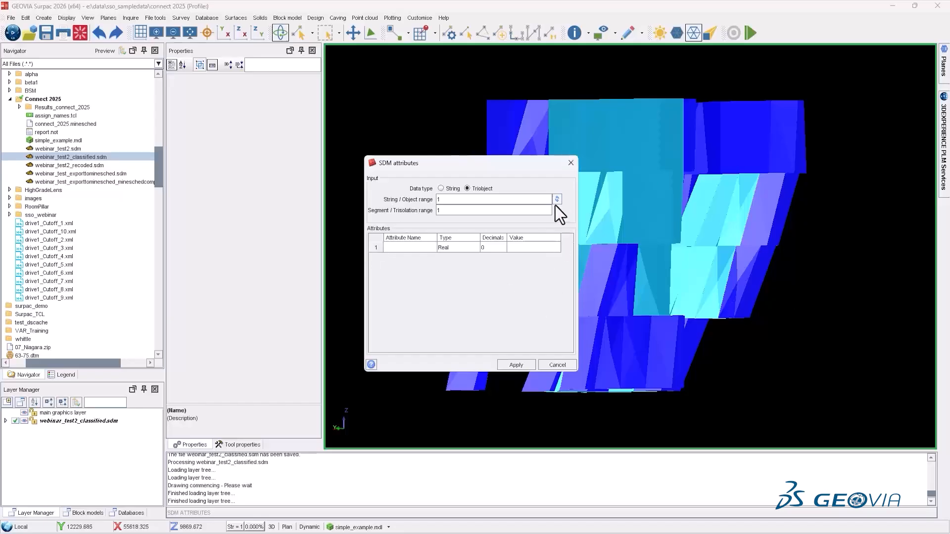
click(558, 365)
Check the attributes of Stope_70 again and clear the selection
drag(397, 193, 392, 193)
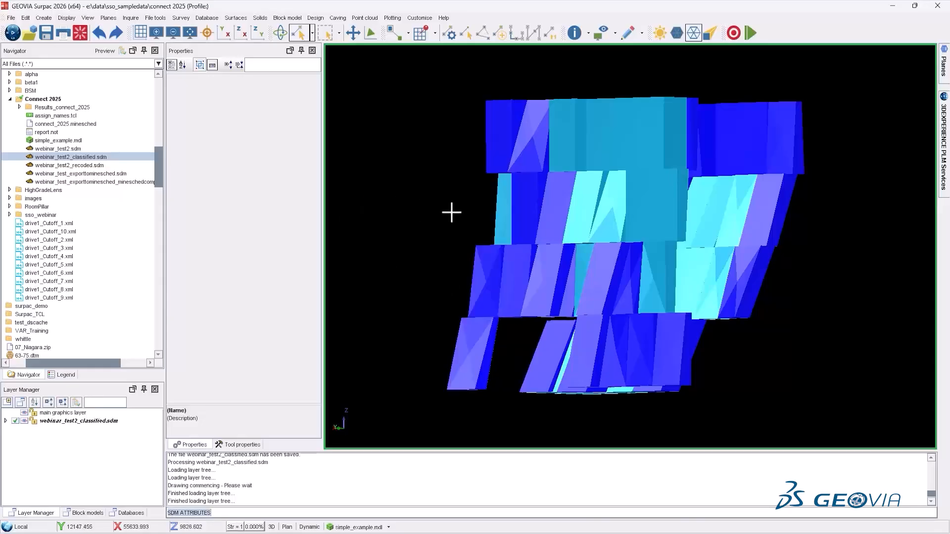
click(504, 131)
click(428, 135)
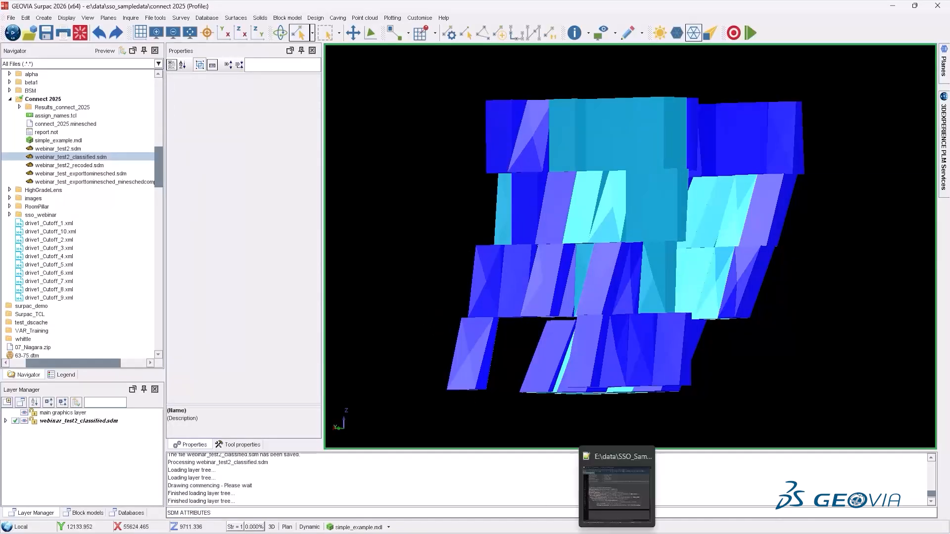
Switch to assign_names.tcl in Notepad++ and review its trisolation loops and the lines that build and assign the STOPE_NAME attribute
click(616, 533)
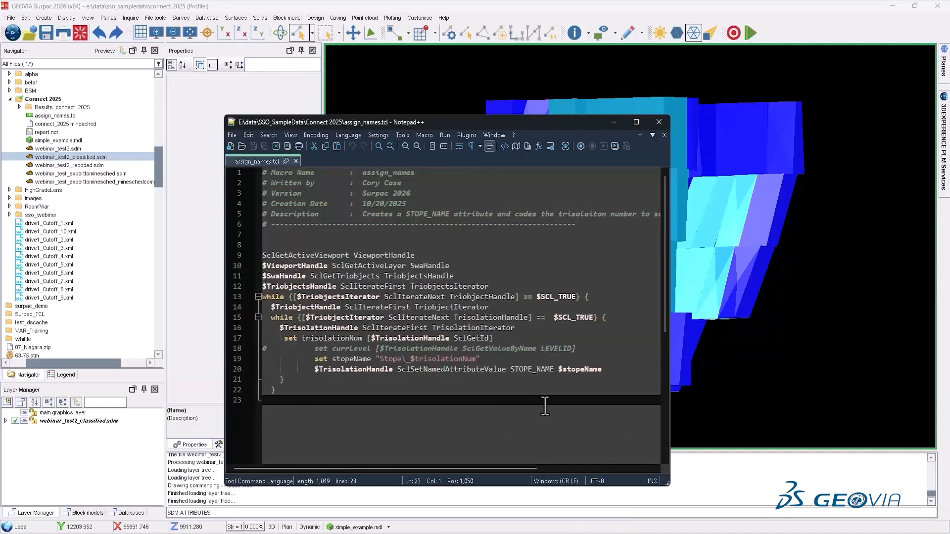
scroll(495, 312, down, 1)
scroll(539, 305, up, 1)
drag(363, 329, 431, 330)
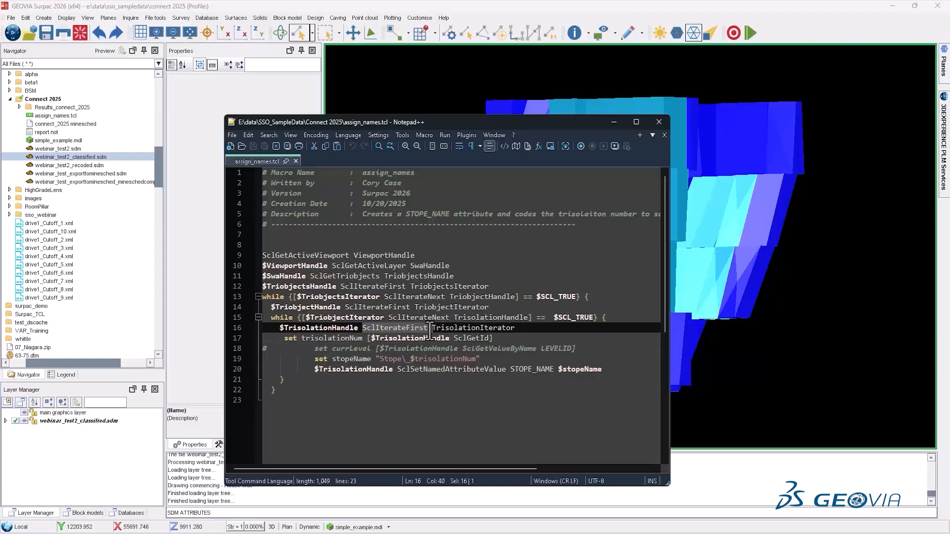
click(385, 287)
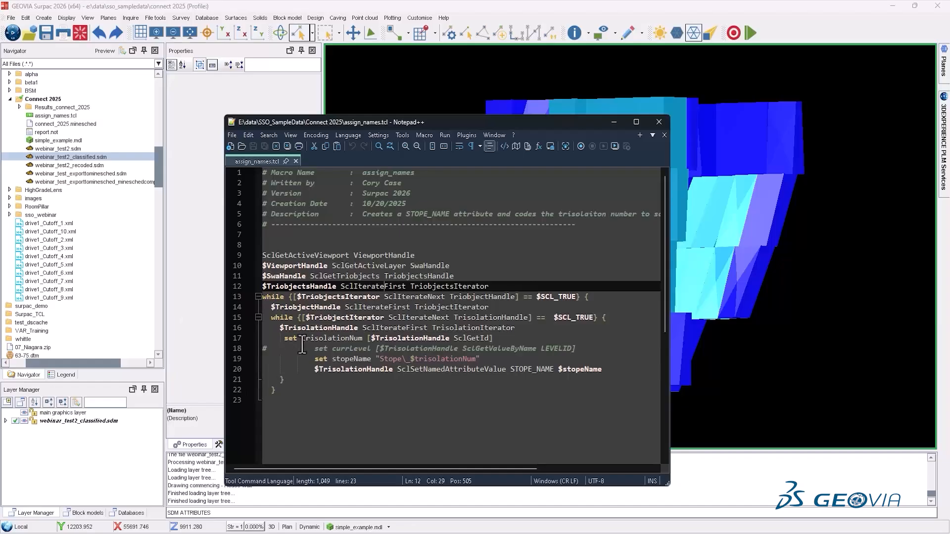
drag(315, 349, 613, 371)
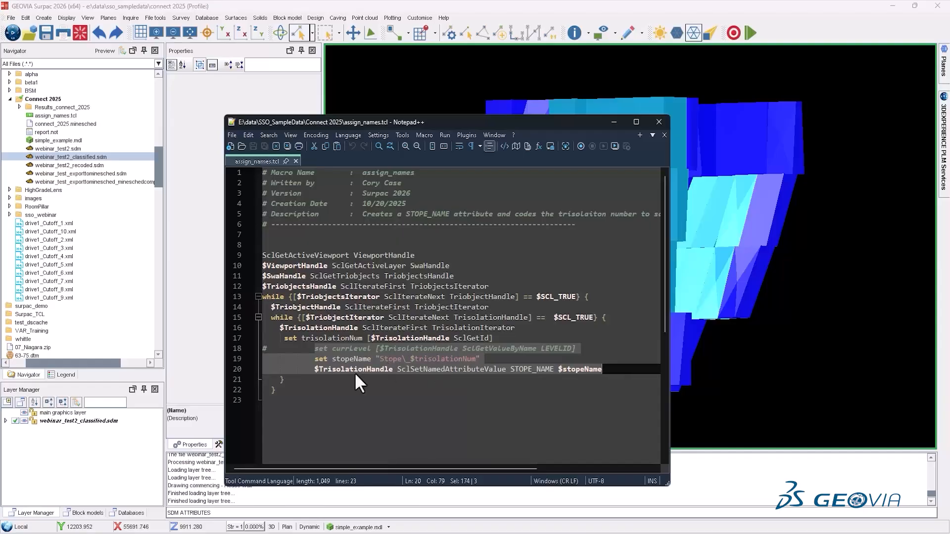
click(408, 378)
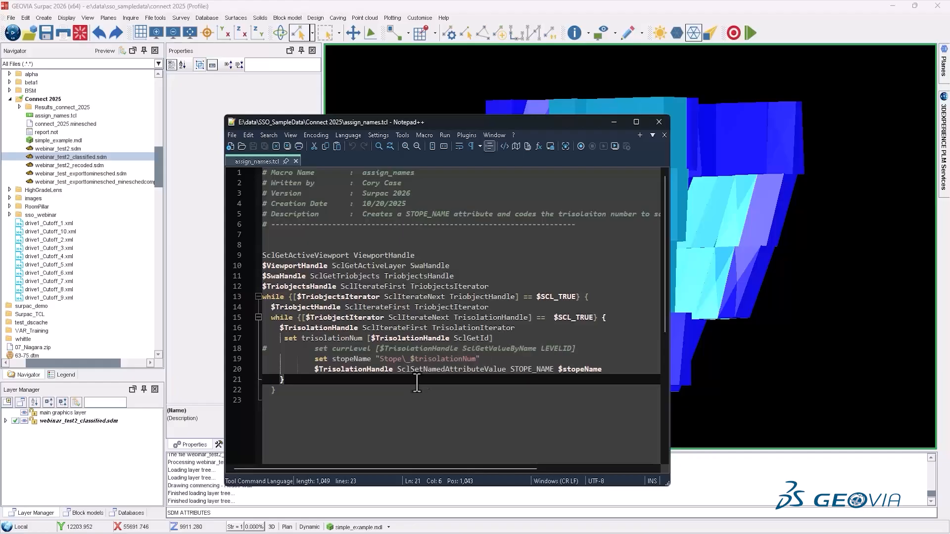
click(387, 400)
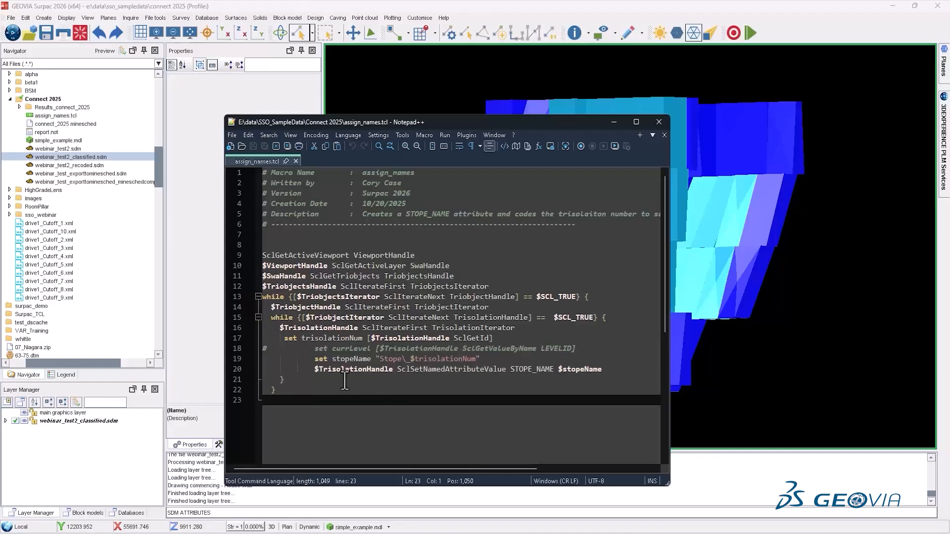
Uncomment the macro's LEVELID lookup line and replace the Stope prefix in the stopeName string with $currLevel
click(268, 349)
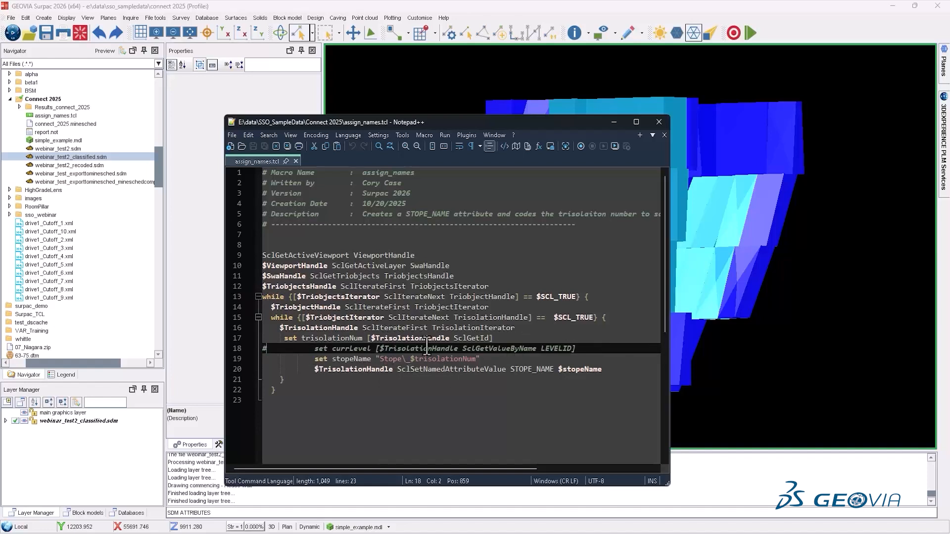
key(BackSpace)
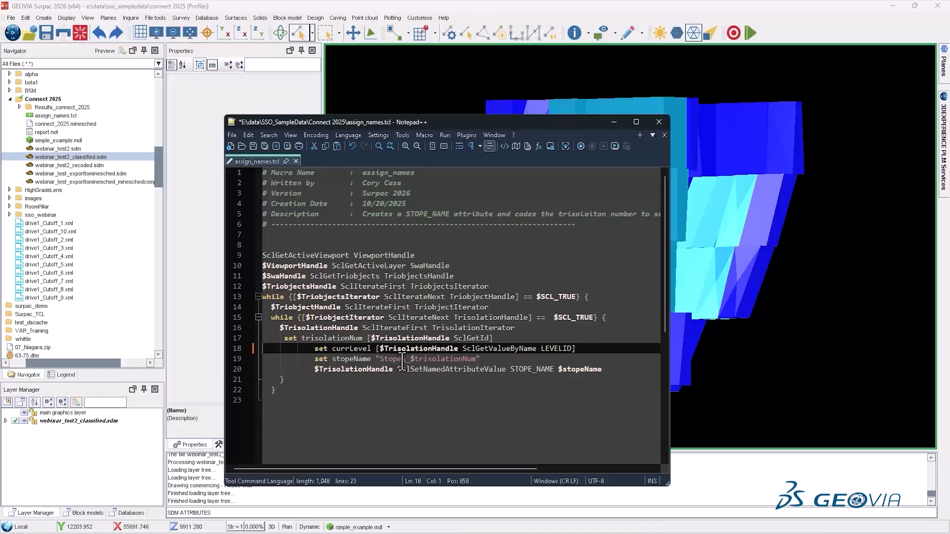
drag(403, 360, 381, 362)
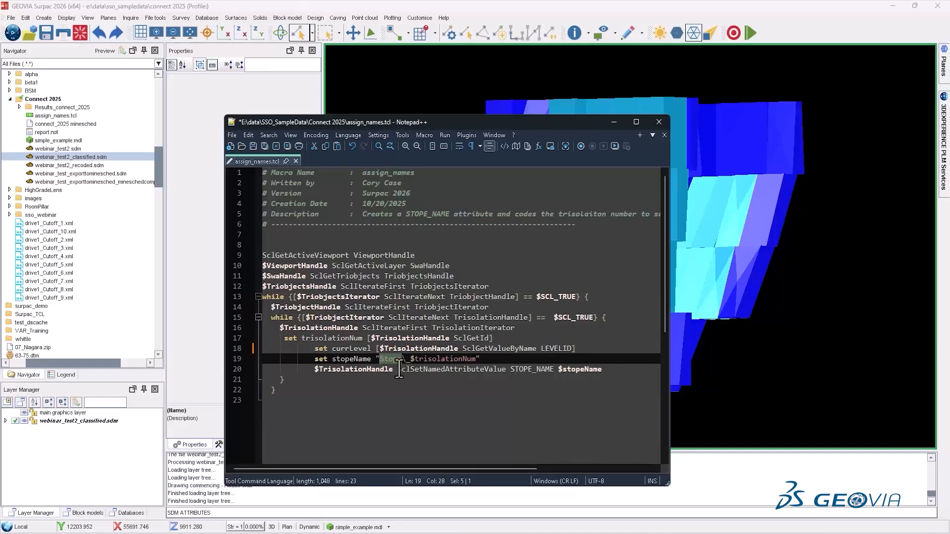
text($vurrlevel)
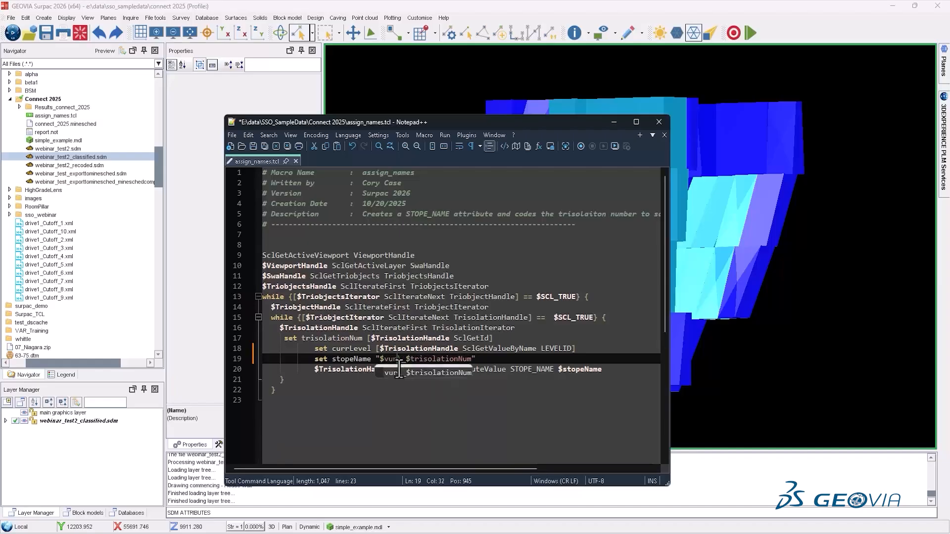
key(BackSpace)
key(BackSpace)
key(BackSpace)
key(BackSpace)
key(BackSpace)
key(BackSpace)
key(BackSpace)
key(BackSpace)
key(BackSpace)
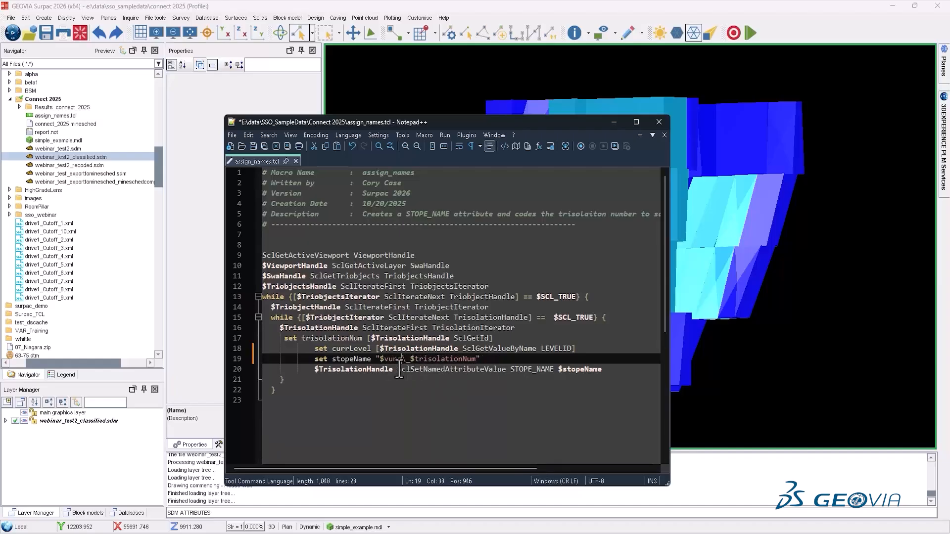
text(currLevel)
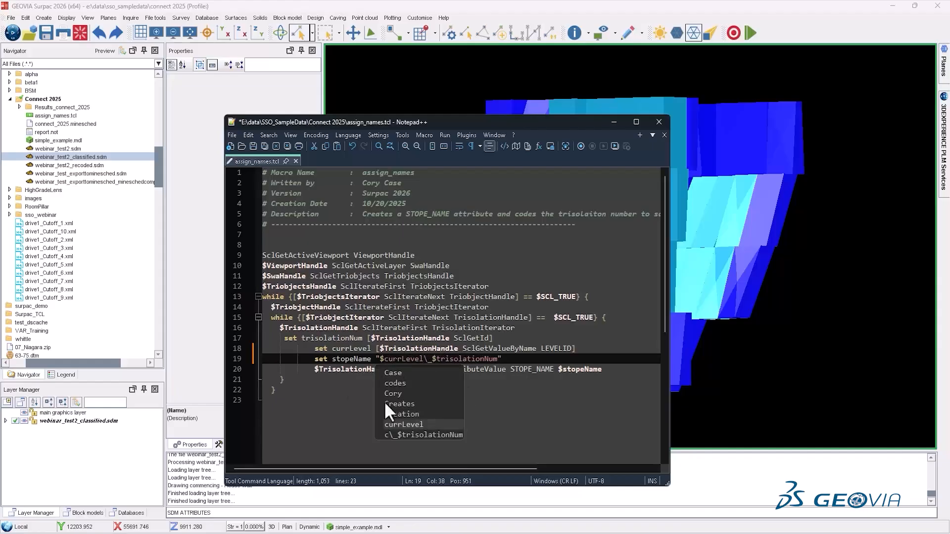
click(317, 401)
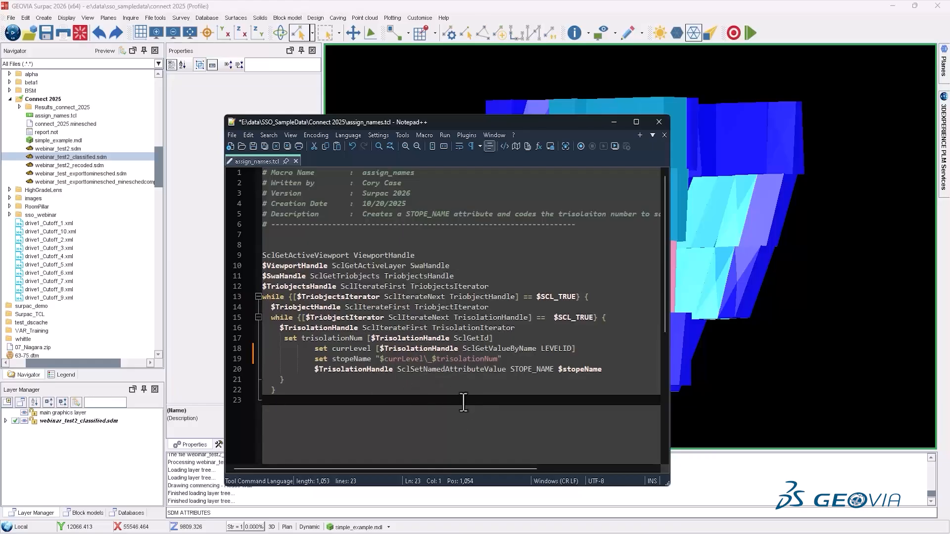
click(614, 121)
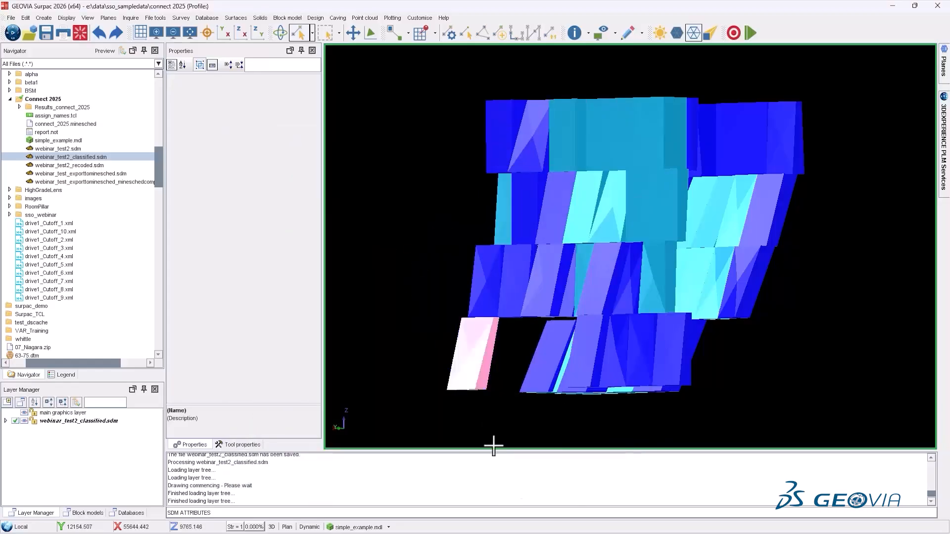
mouse_move(616, 532)
click(619, 495)
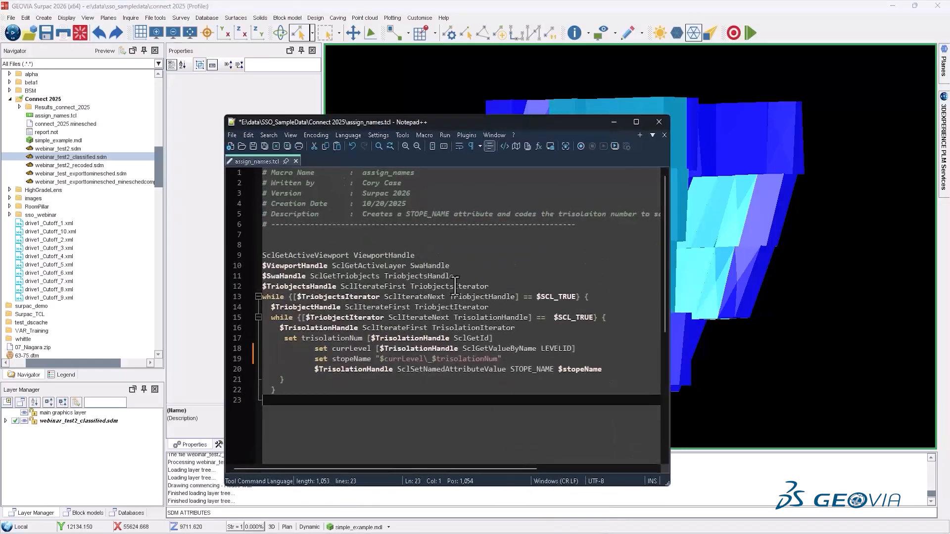
click(613, 122)
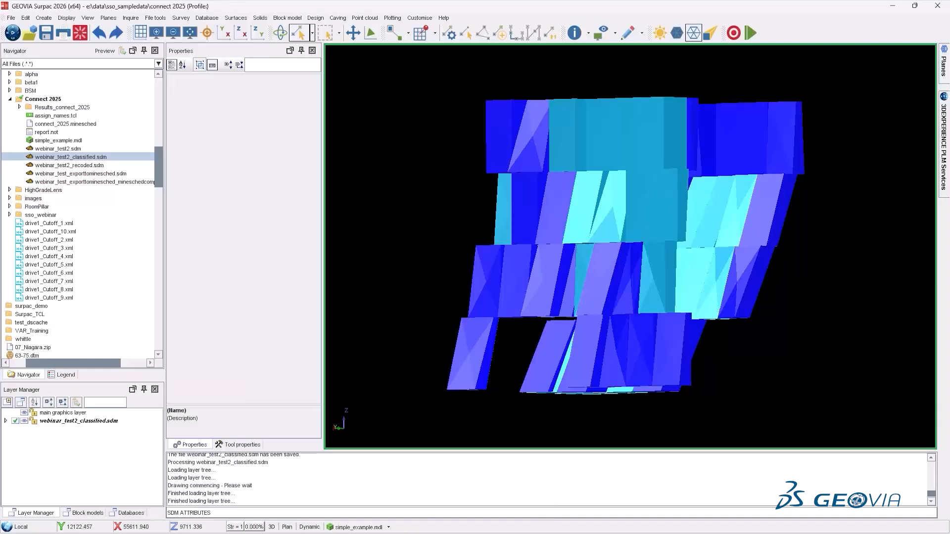
mouse_move(617, 533)
click(618, 490)
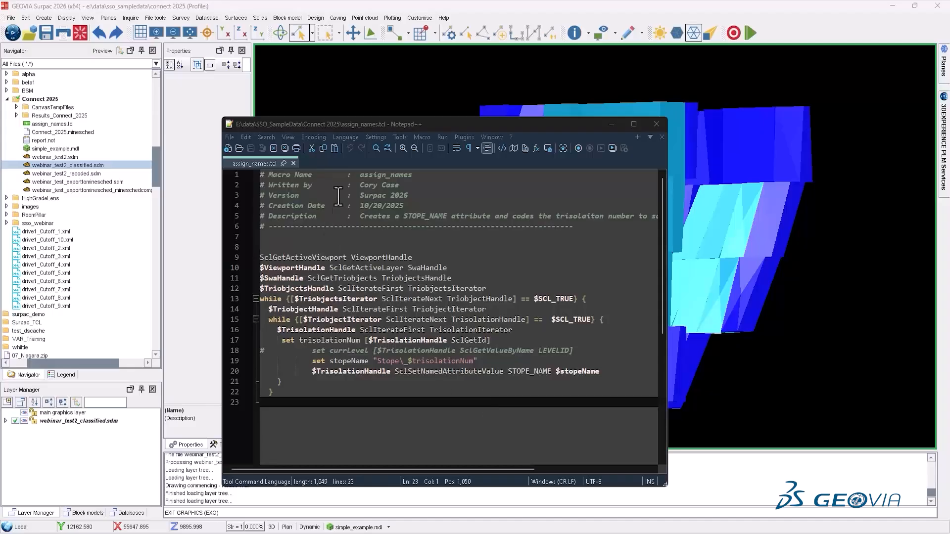
Create a new document holding a Tcl example that opens C:/TAT_DATA/temp.txt and inserts data near its end, correcting its first word to set
double_click(354, 162)
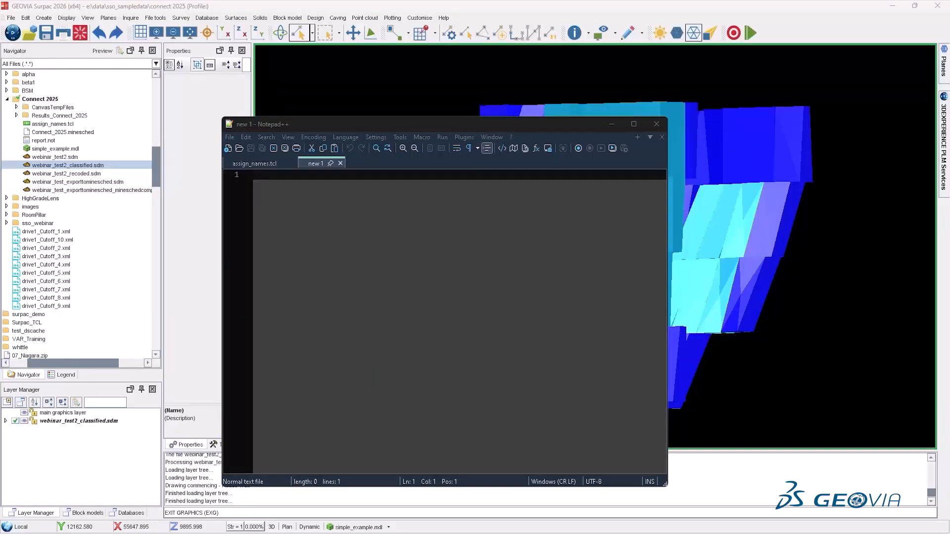
click(331, 255)
text(et a [open "C:/TAT_DATA/temp.txt" a+] #go to the specific position seek $a -9 end #read the data till end set data [read $a] #again move pointer to previous position seek $a -9 end #insert data (along with the previous data overwriting the existing data) puts $a "insert between $data" close $a)
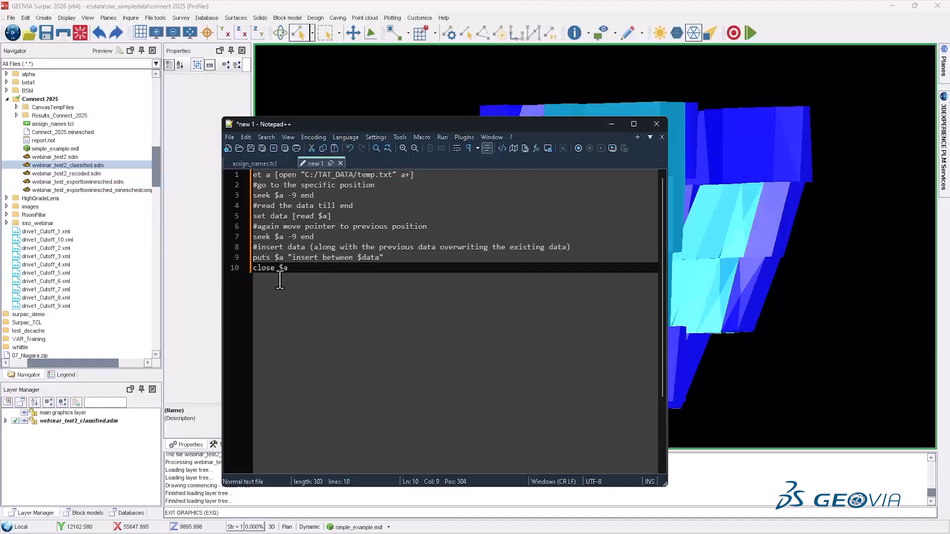
click(252, 175)
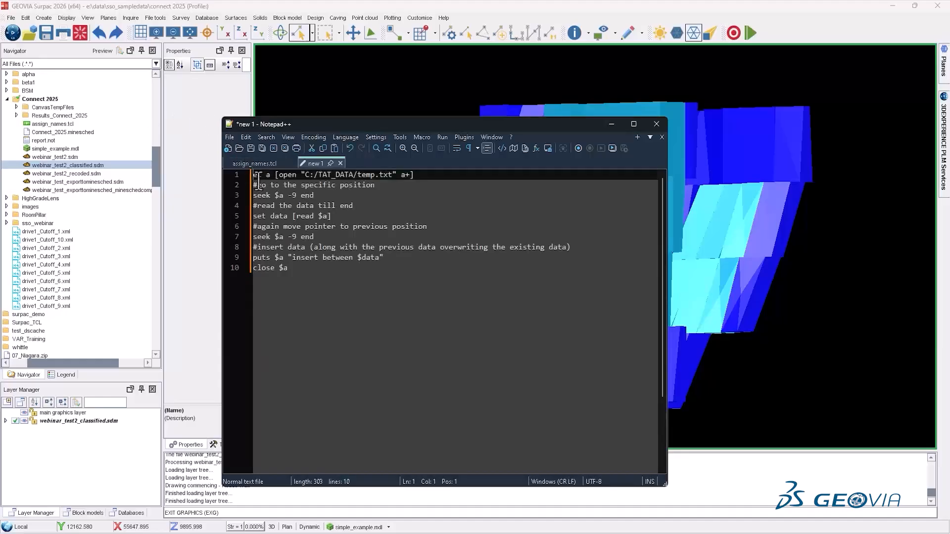
text(s)
click(365, 328)
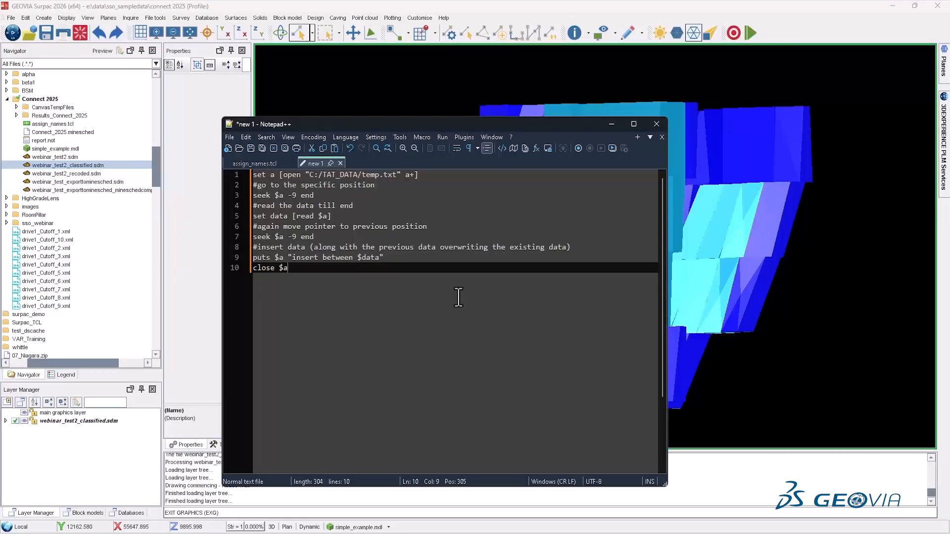
Add a second Tcl example below it using the fileutil package and insertIntoFile on C:/TAT_DATA/temp.txt, and close the document without saving
key(Return)
key(Return)
key(Return)
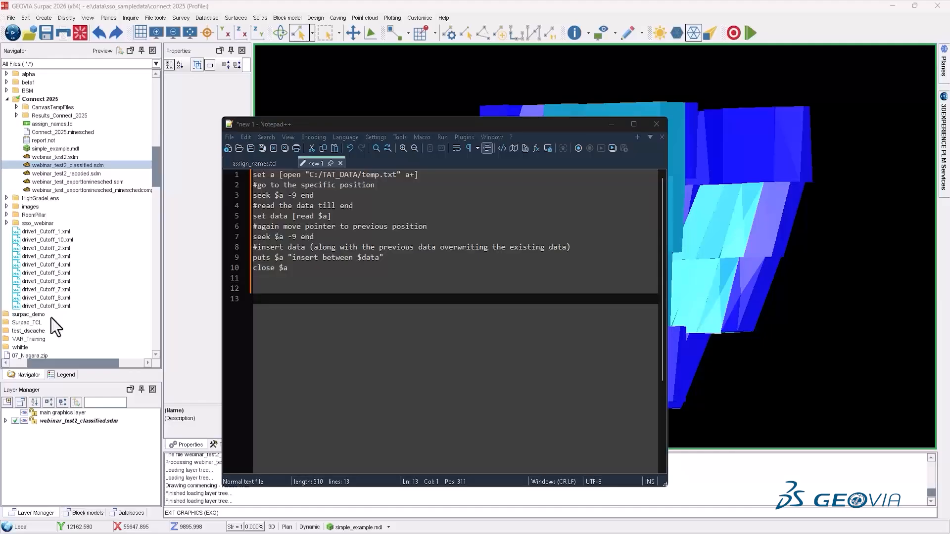
click(311, 307)
text(package require fileutil namespace import fileutil::*  set filename "C:/TAT_DATA/temp.txt" set pos [expr {[file size $filename] - 9}] insertIntoFile $filename $pos "insert between")
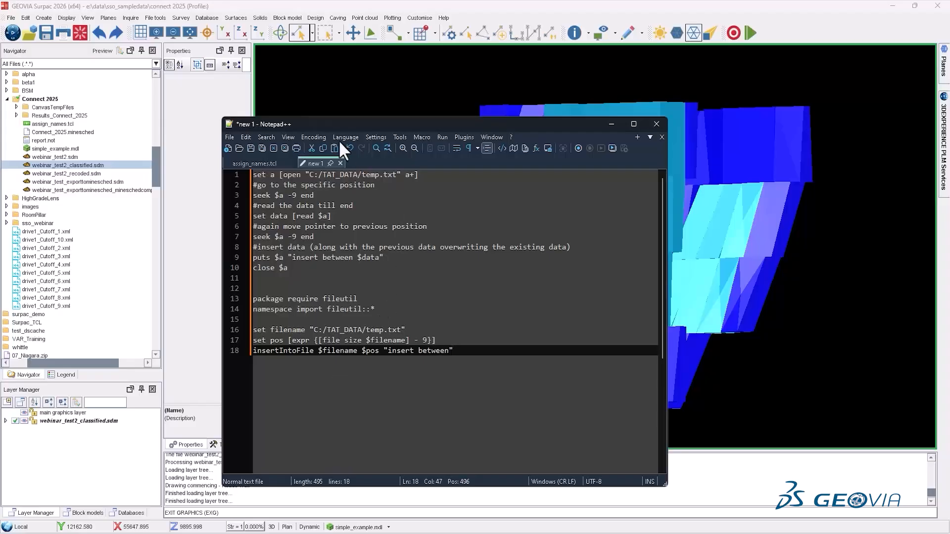
click(340, 163)
click(482, 308)
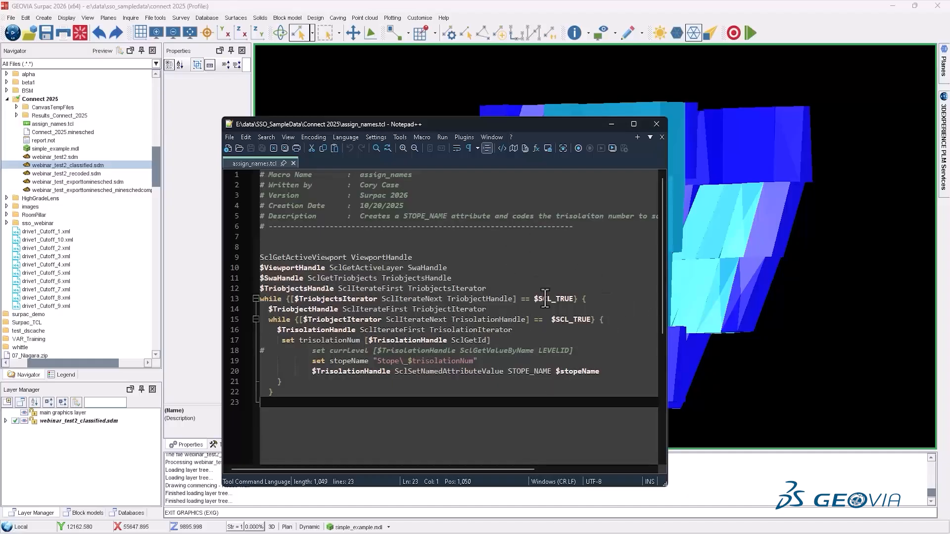
Switch to MineSched and remove the webinar_test_exporttominesched_mineschedcompatible model and the class_1 material class
click(612, 125)
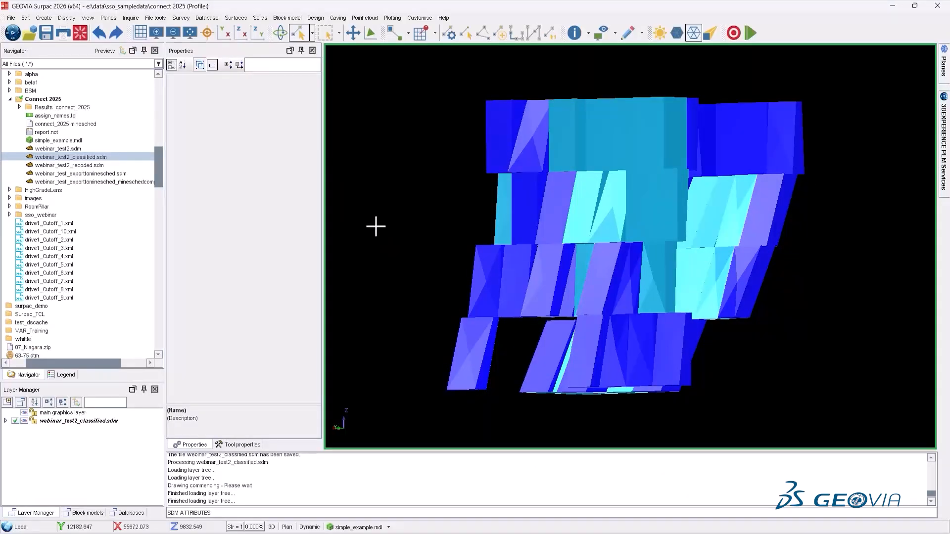
mouse_move(574, 533)
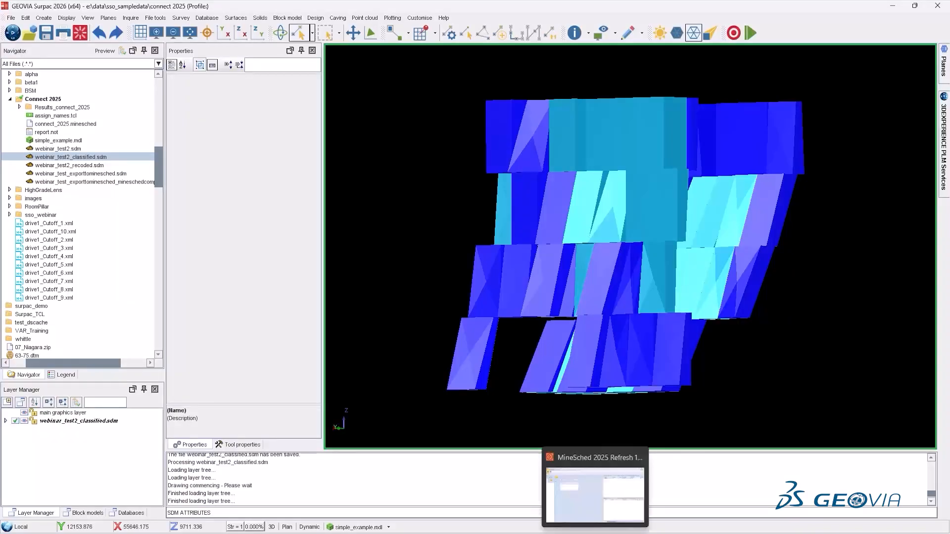
click(572, 504)
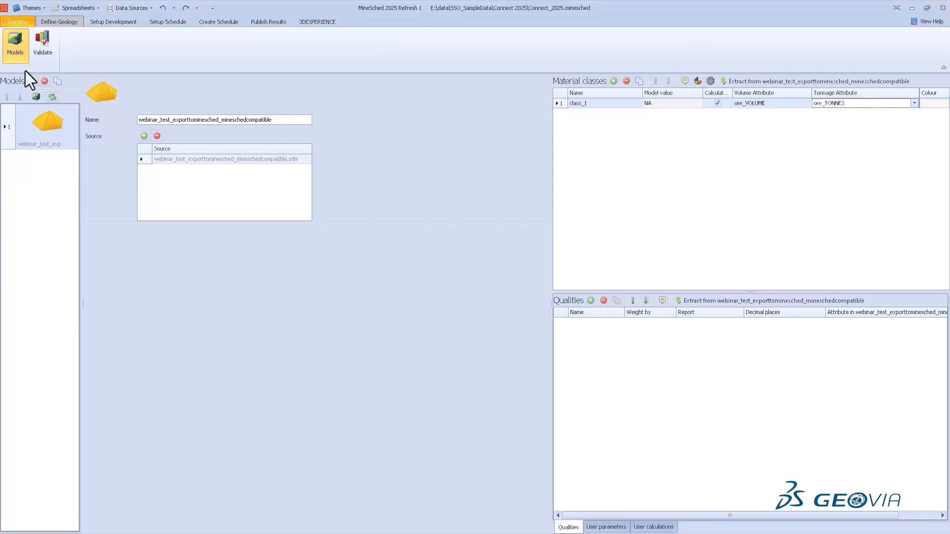
click(44, 82)
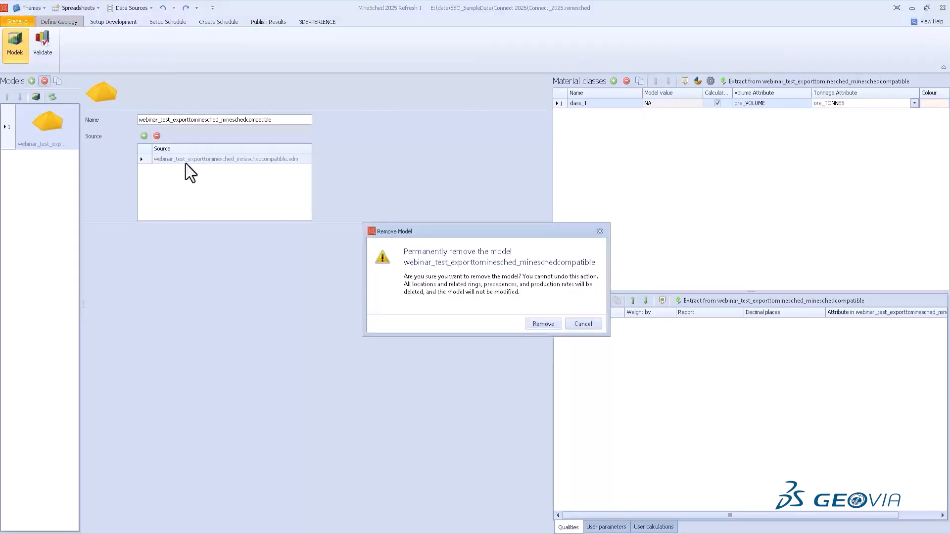
click(543, 324)
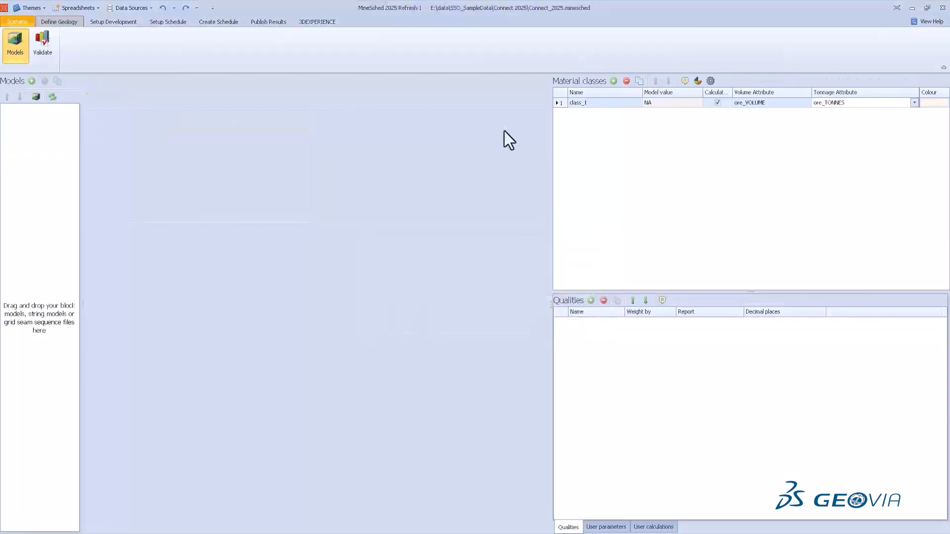
click(628, 81)
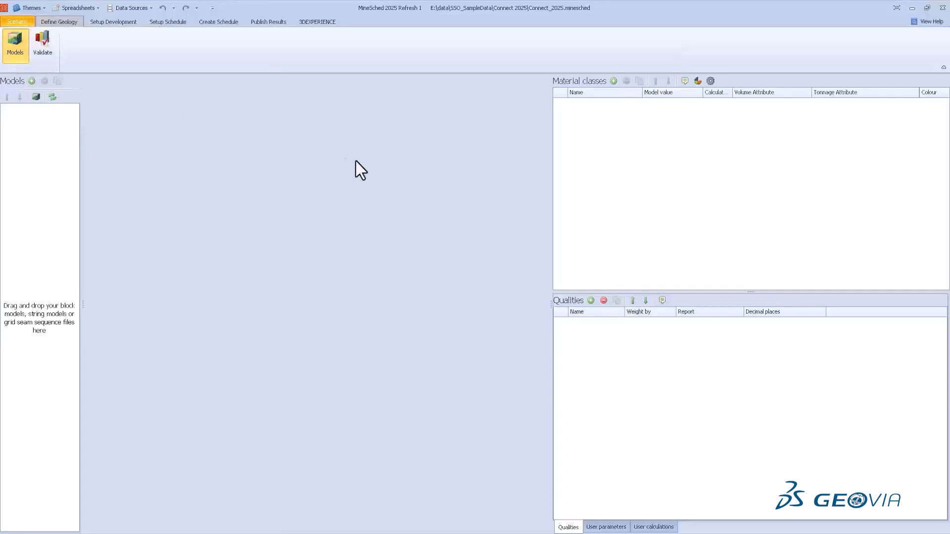
Check which mine configuration is active in the scenario settings and return to the geology models
click(18, 21)
click(50, 173)
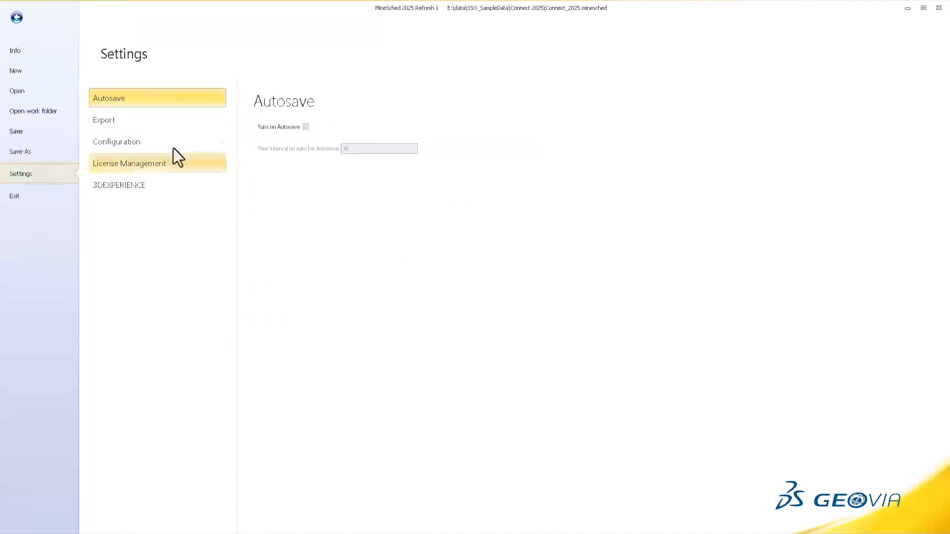
click(138, 144)
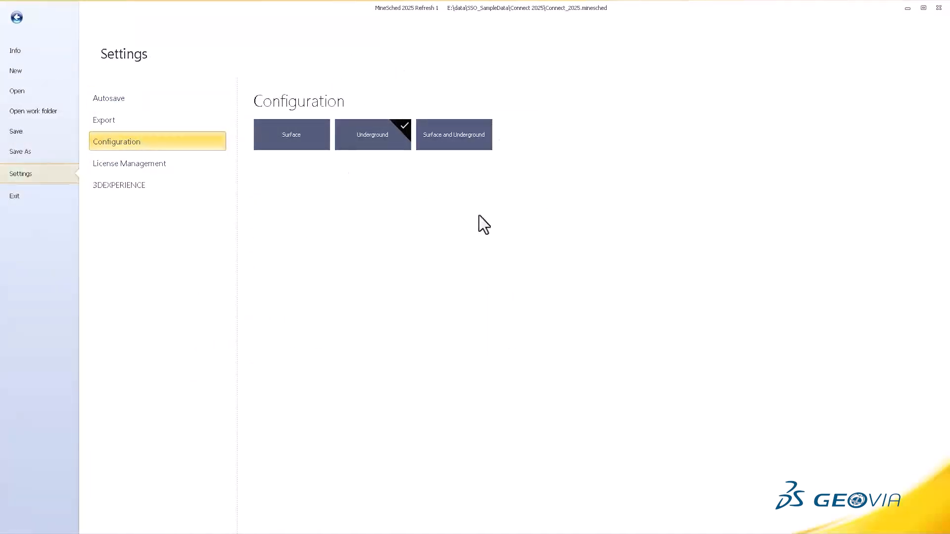
click(16, 20)
Load webinar_test_exporttominesched_mineschedcompatible.sdm as the model and add a material class named ore
click(31, 81)
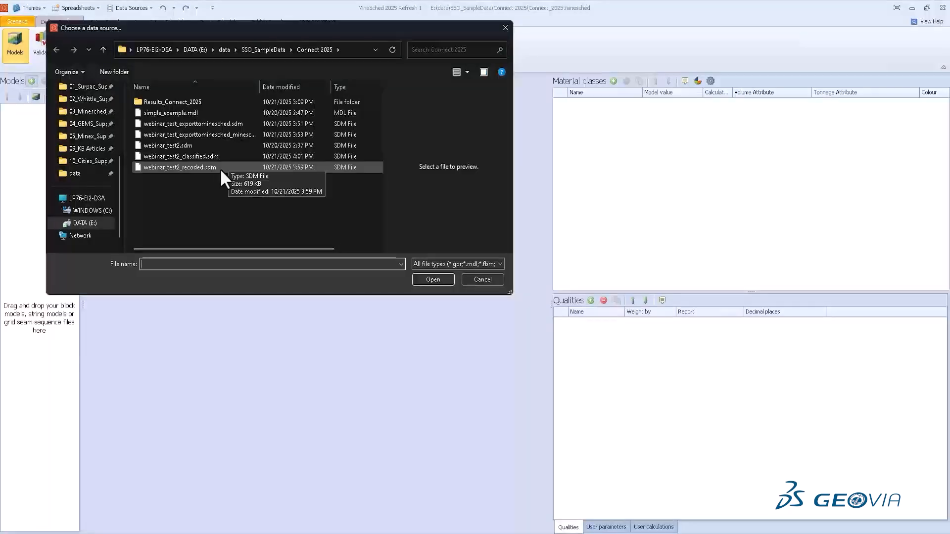
double_click(248, 134)
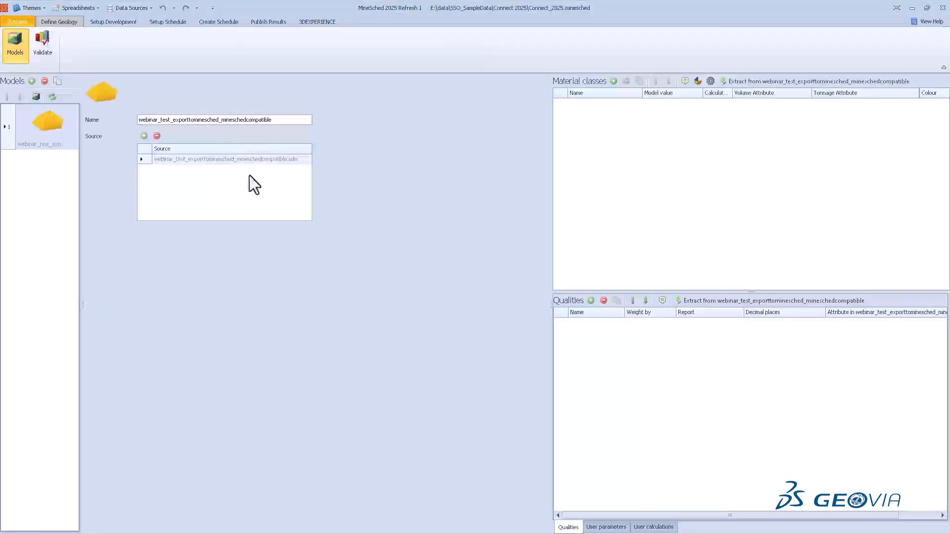
click(612, 82)
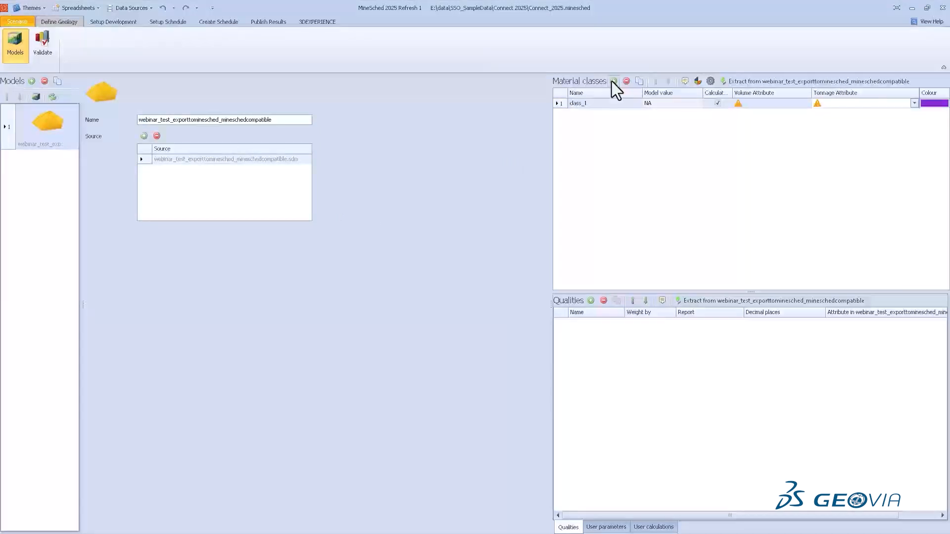
double_click(612, 105)
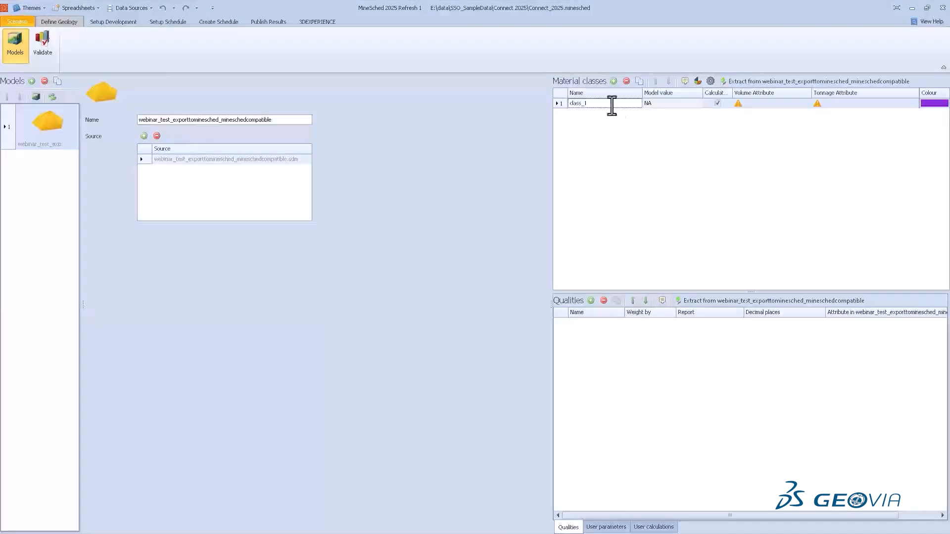
text(ore)
key(Tab)
Try to extract a volume attribute for the ore material class from the model
click(775, 104)
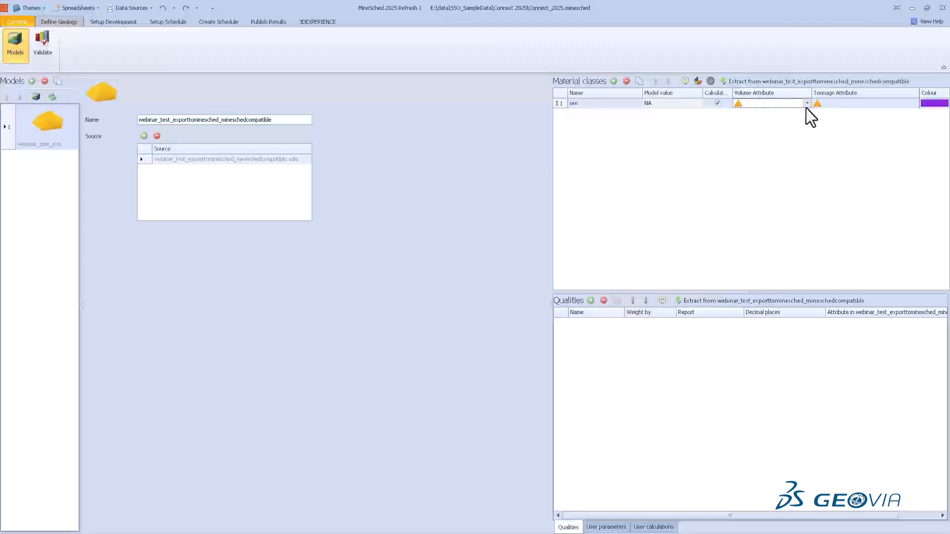
click(806, 104)
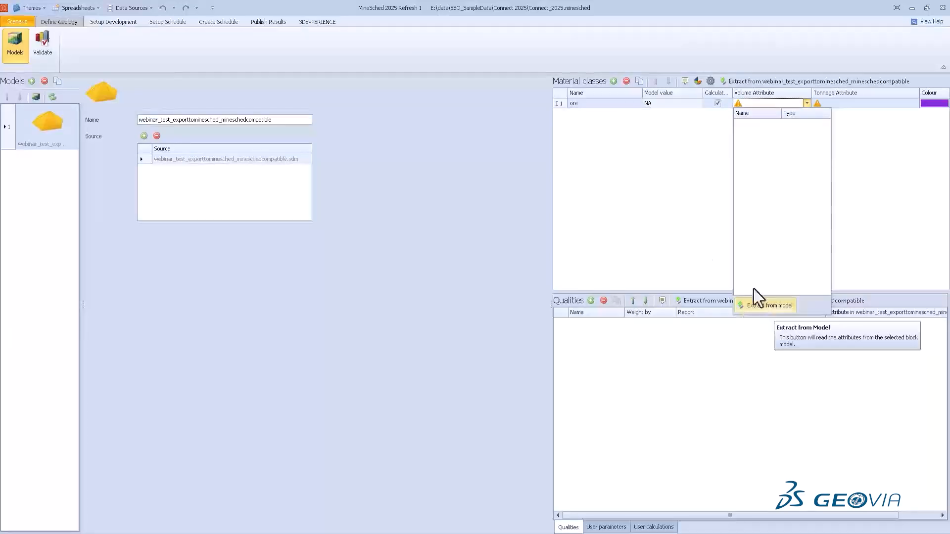
click(636, 183)
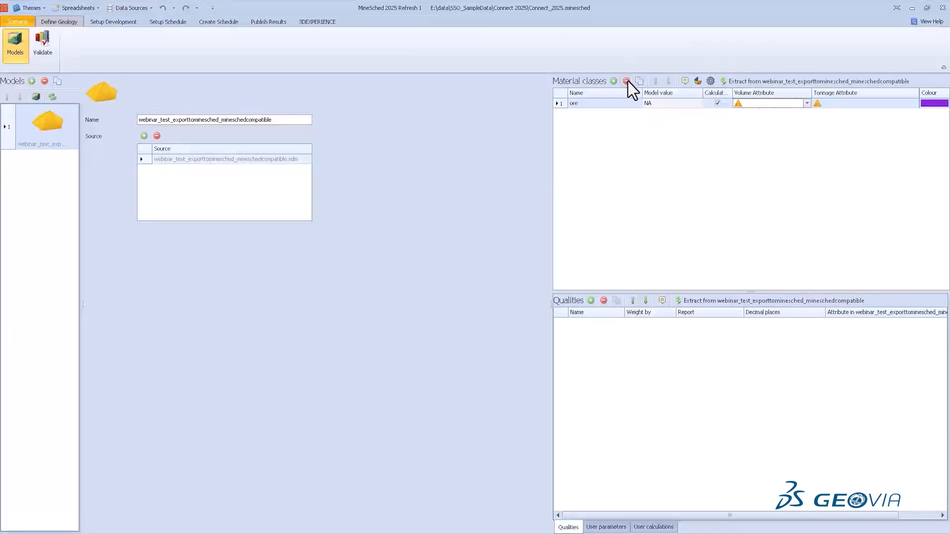
Remove the ore material class and the webinar_test_exporttominesched_mineschedcompatible geometry source and model
click(627, 81)
click(157, 135)
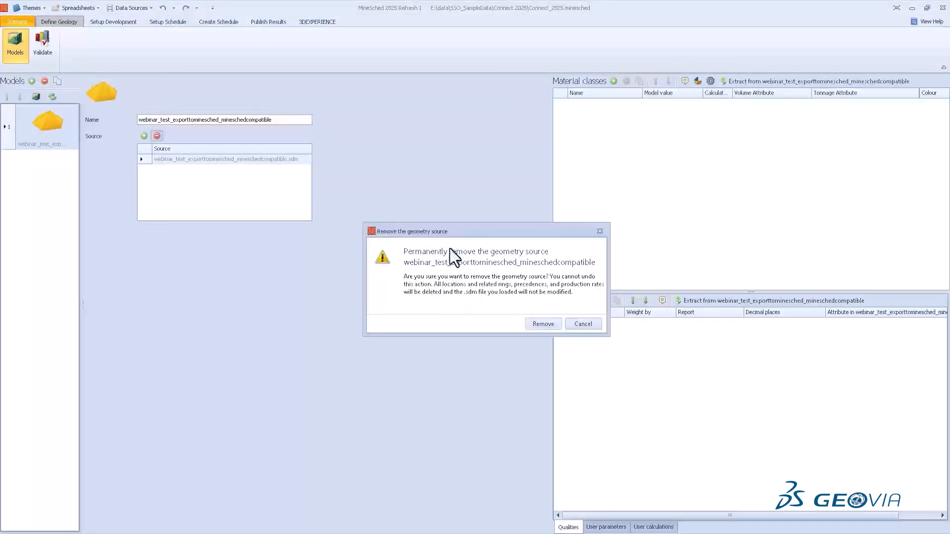
click(544, 324)
click(44, 80)
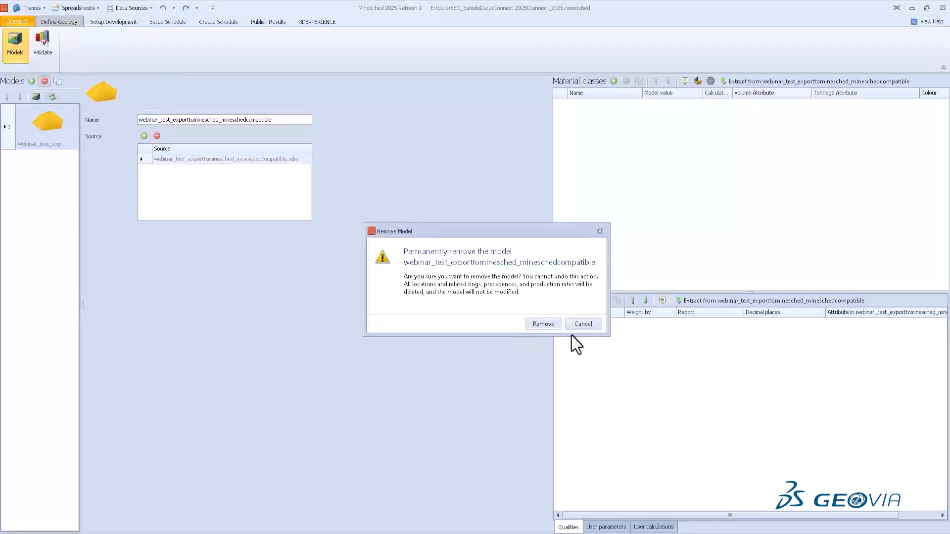
click(544, 323)
Load webinar_test2.sdm as the geology model
click(31, 81)
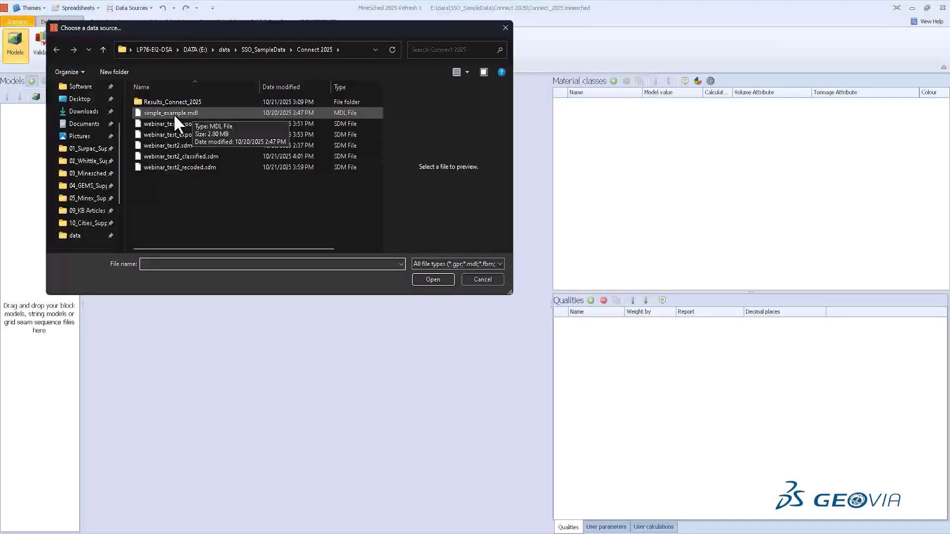
click(191, 146)
double_click(191, 147)
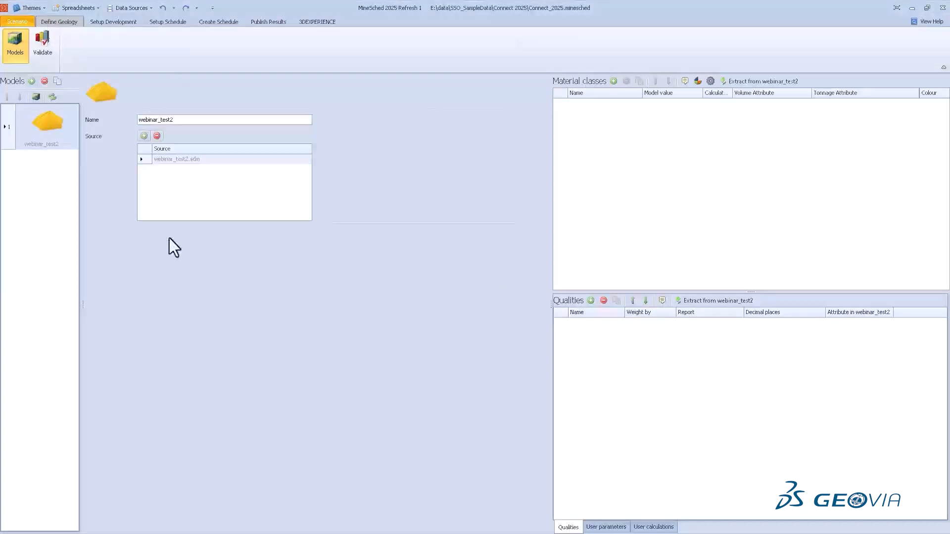
Add a new material class and try to extract its volume attribute from the webinar_test2 model
click(614, 80)
click(801, 105)
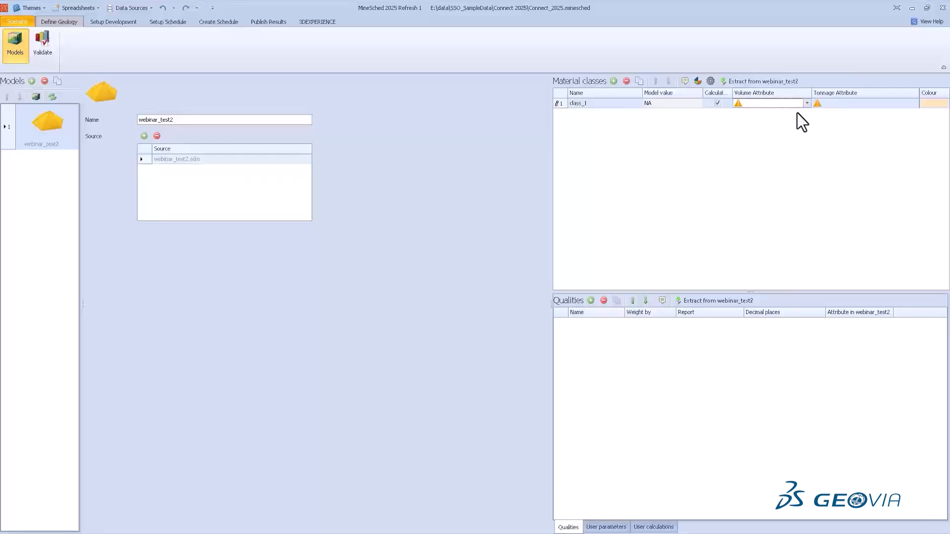
click(807, 103)
click(761, 302)
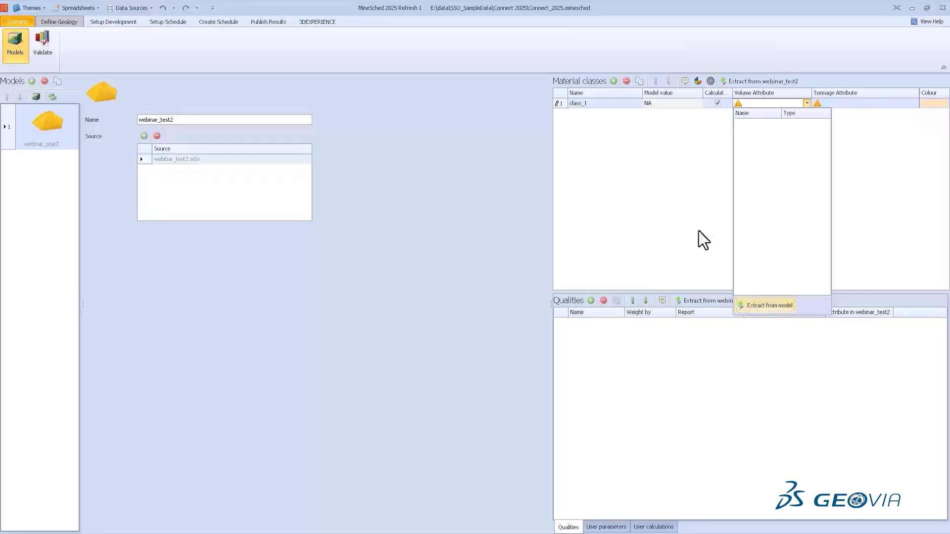
click(672, 208)
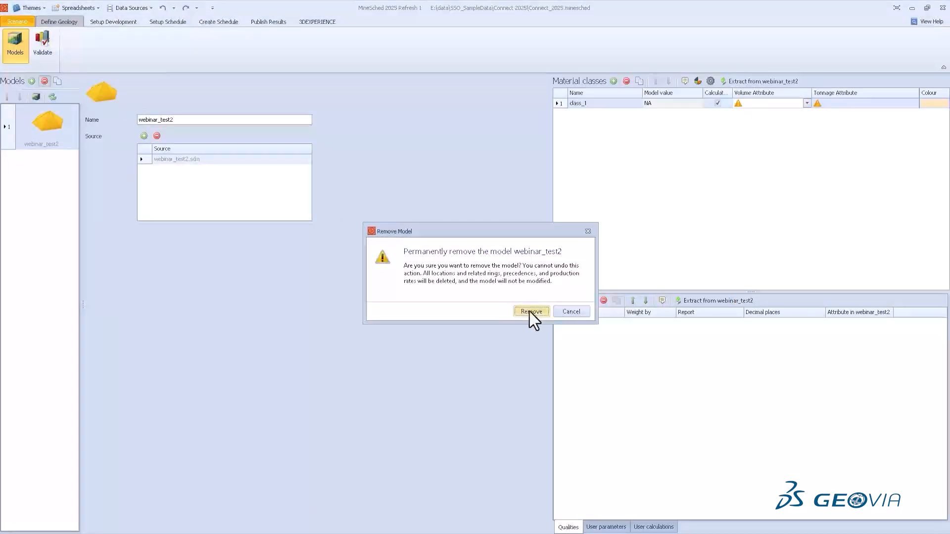
Remove the webinar_test2 model and load webinar_test_exporttominesched_mineschedcompatible.sdm as the geology model
click(529, 313)
click(32, 82)
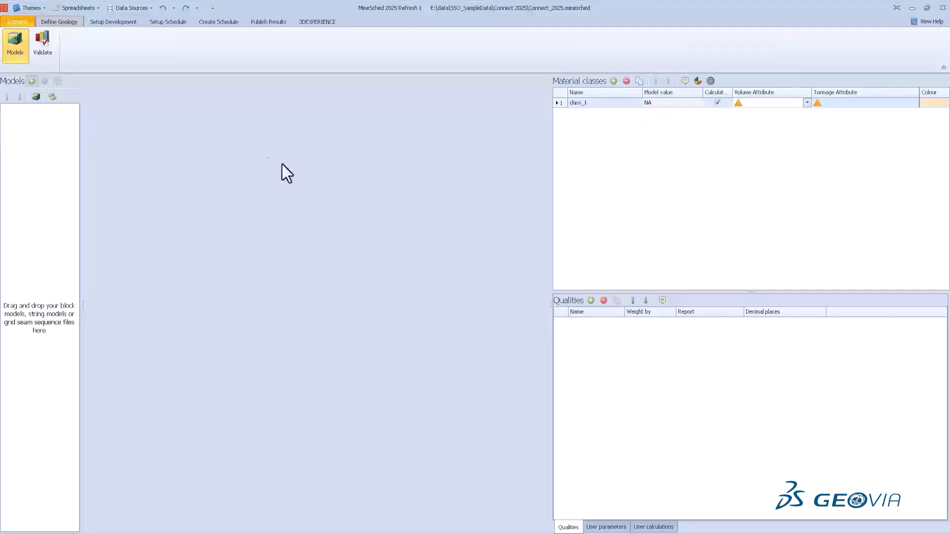
click(237, 135)
double_click(236, 133)
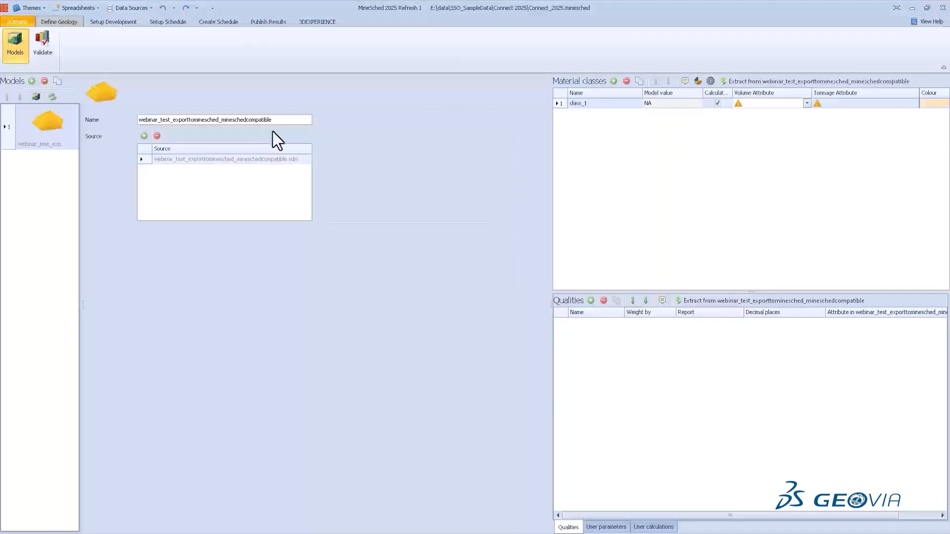
Extract the attributes from the model and assign ore_VOLUME as volume attribute and ore_TONNES as tonnage attribute of class_1
click(806, 105)
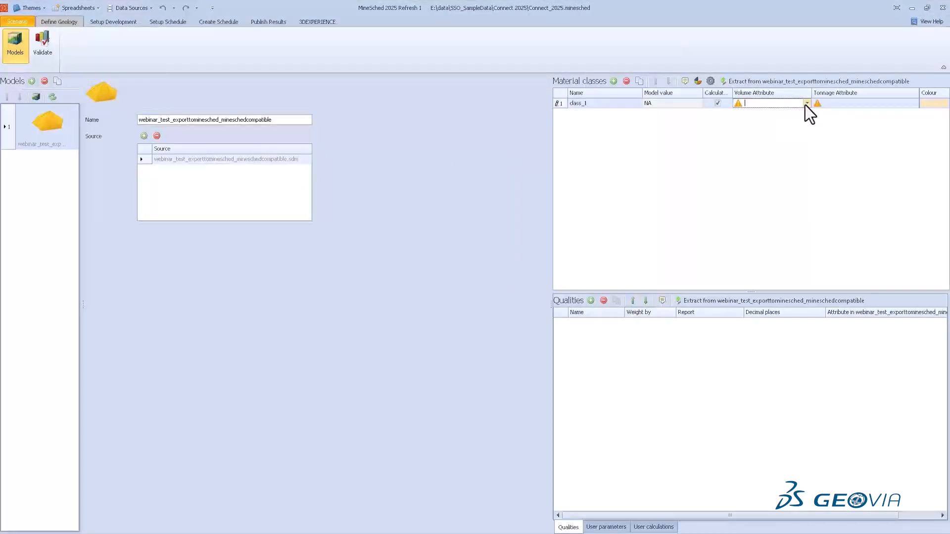
click(807, 103)
click(774, 304)
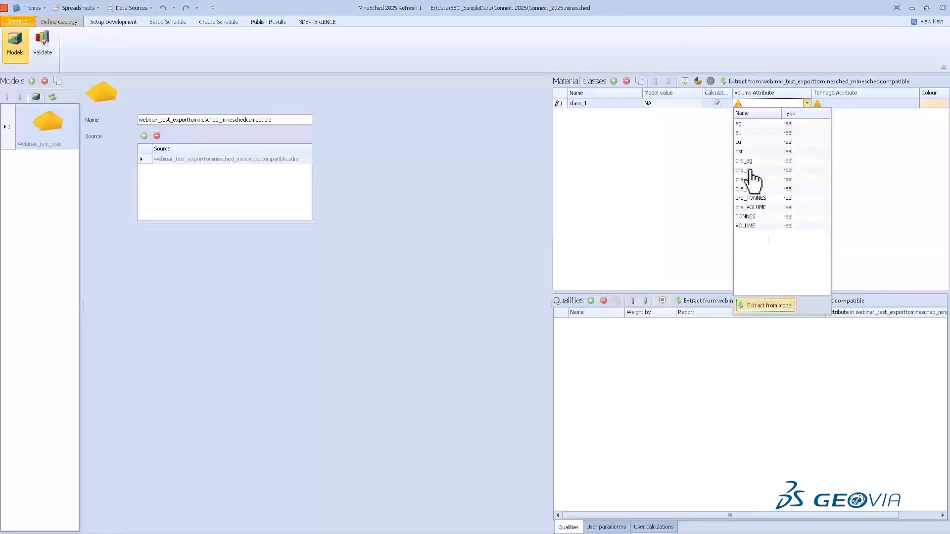
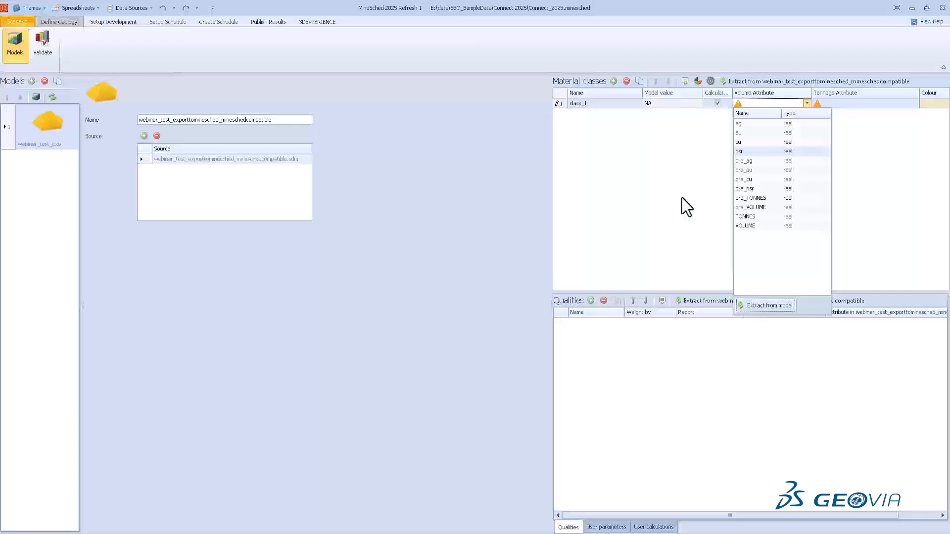
click(752, 198)
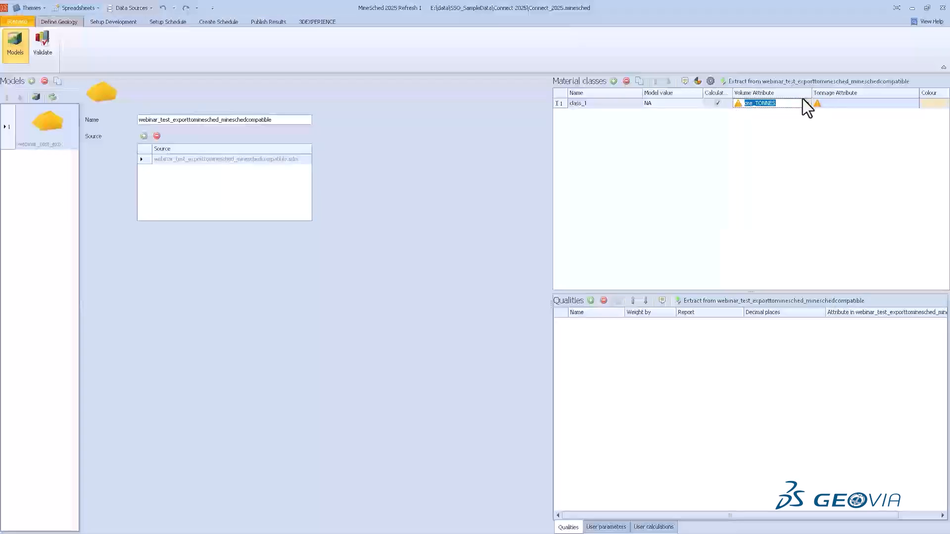
click(807, 103)
click(771, 214)
click(900, 105)
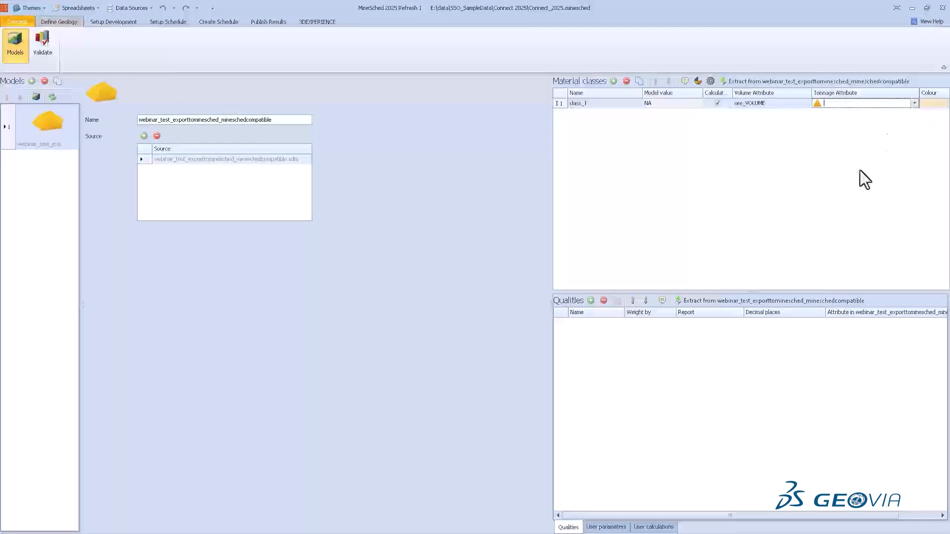
click(914, 103)
click(847, 198)
click(821, 183)
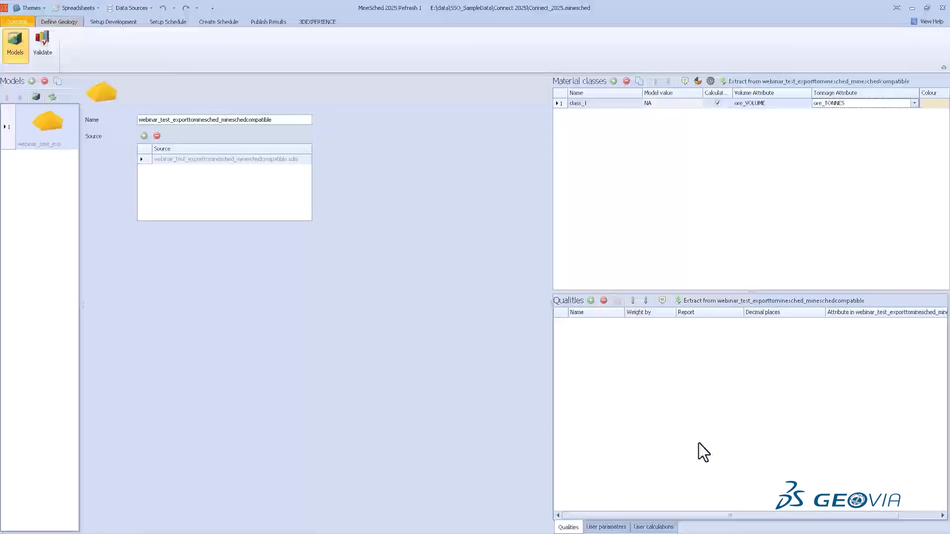
Add four qualities to the geology setup
click(590, 301)
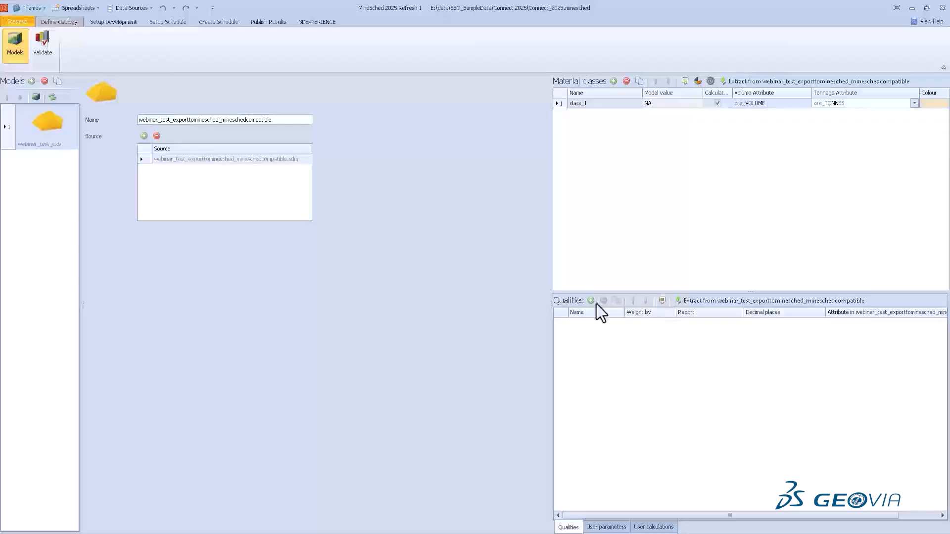
click(591, 301)
click(592, 301)
click(591, 300)
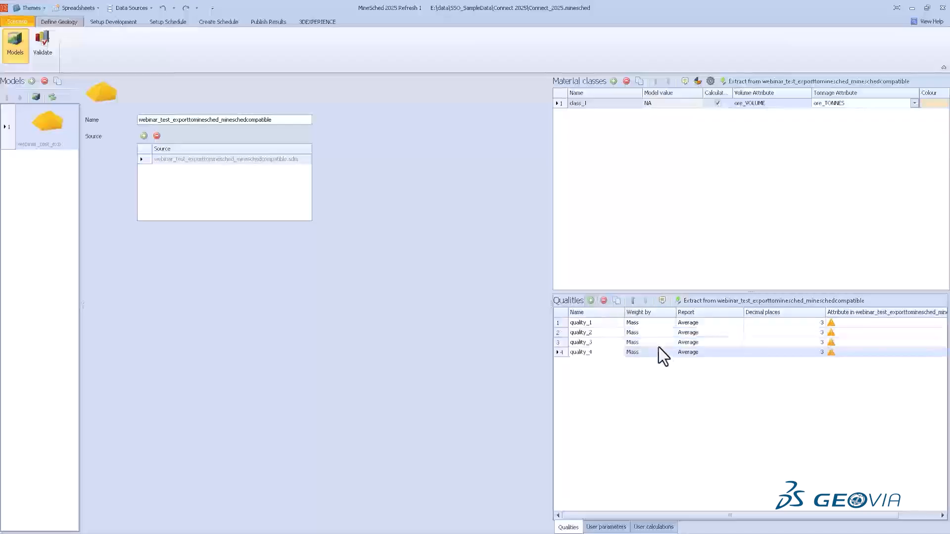
Map the four qualities in order to the model attributes au, ag, cu and nsr
double_click(613, 323)
click(860, 324)
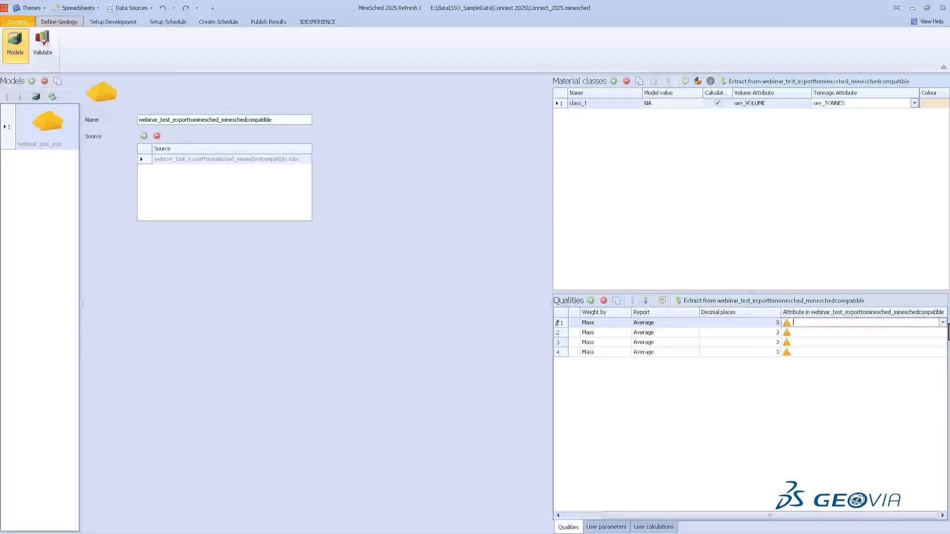
click(942, 323)
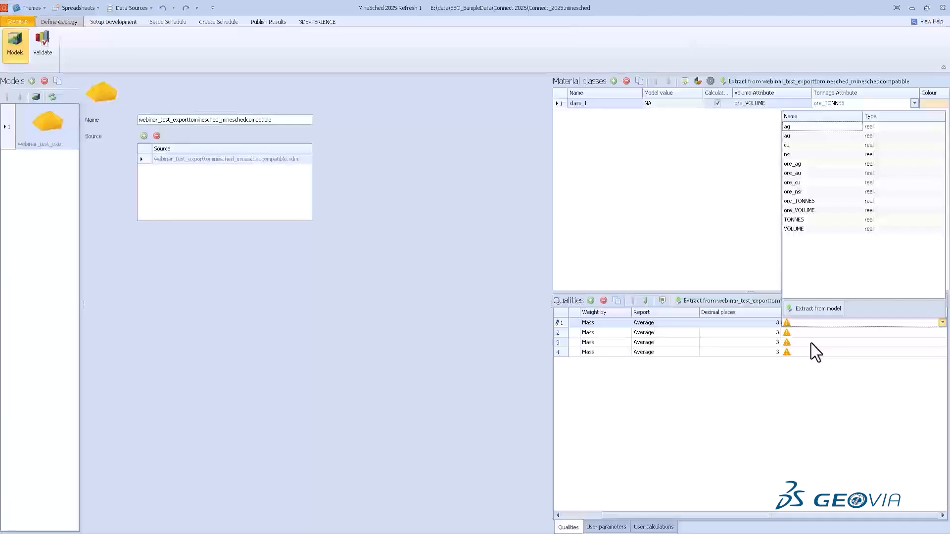
click(802, 135)
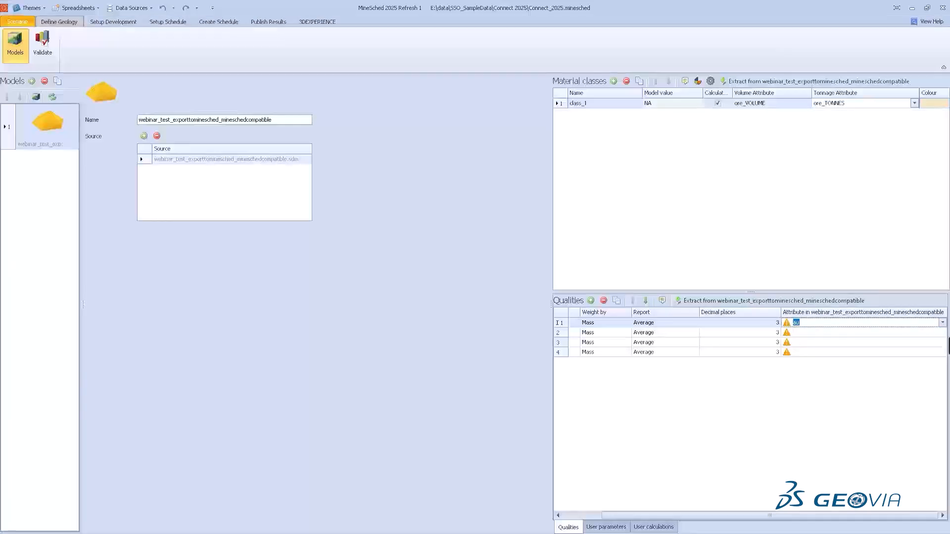
click(941, 334)
click(942, 333)
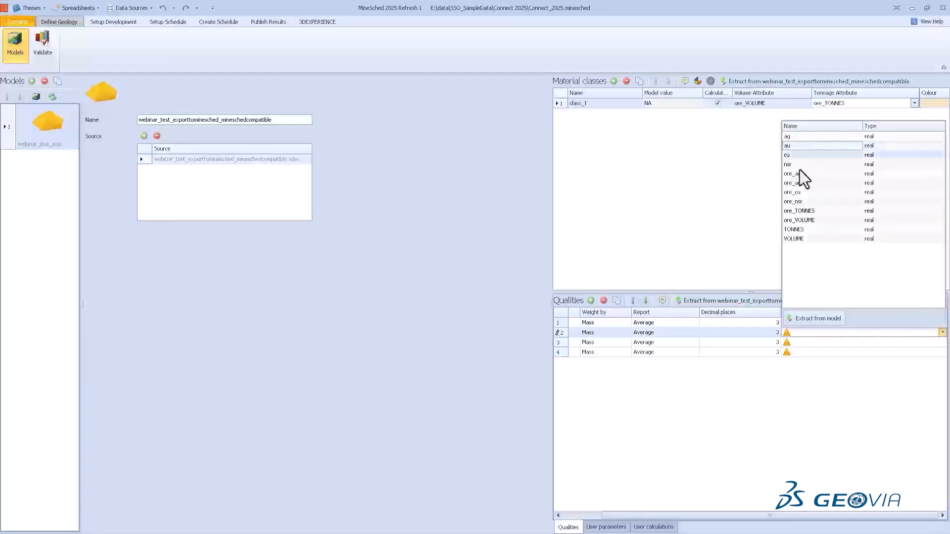
click(798, 144)
click(942, 342)
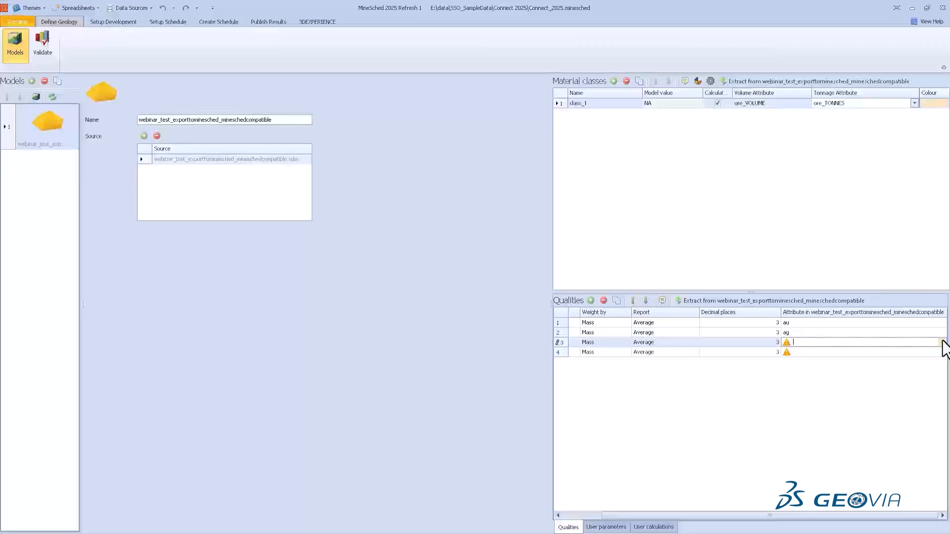
click(942, 343)
click(812, 165)
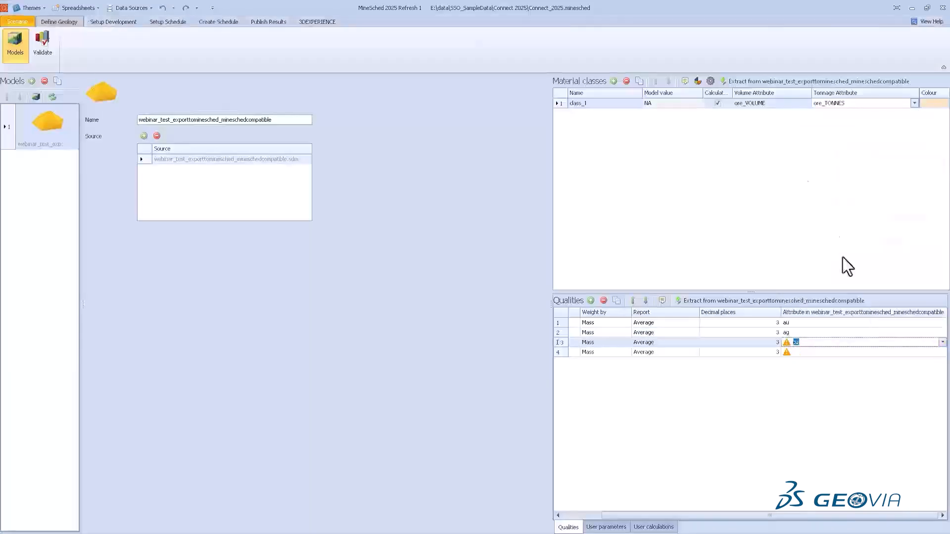
click(942, 353)
click(943, 352)
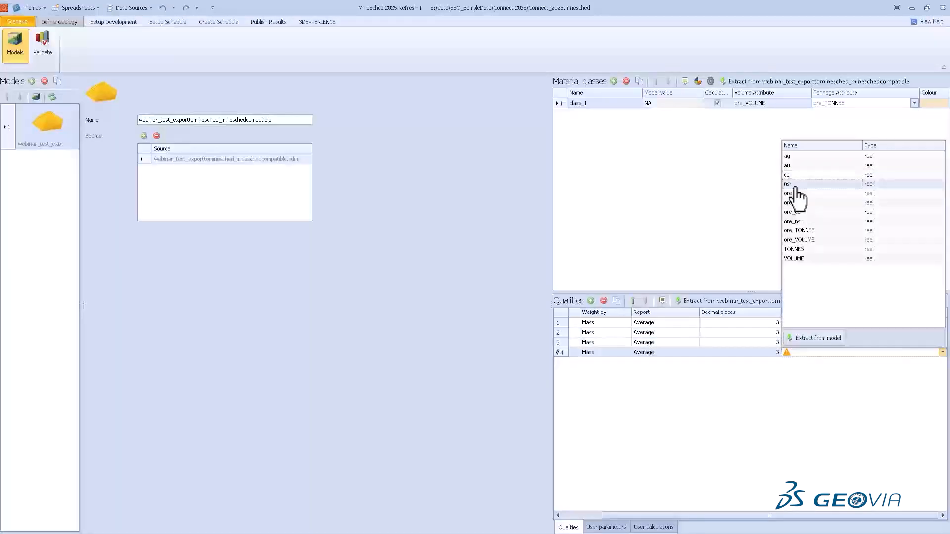
click(796, 188)
Rename the four qualities au, ag, cu and nsr to match their mapped attributes
drag(781, 309, 747, 315)
click(601, 322)
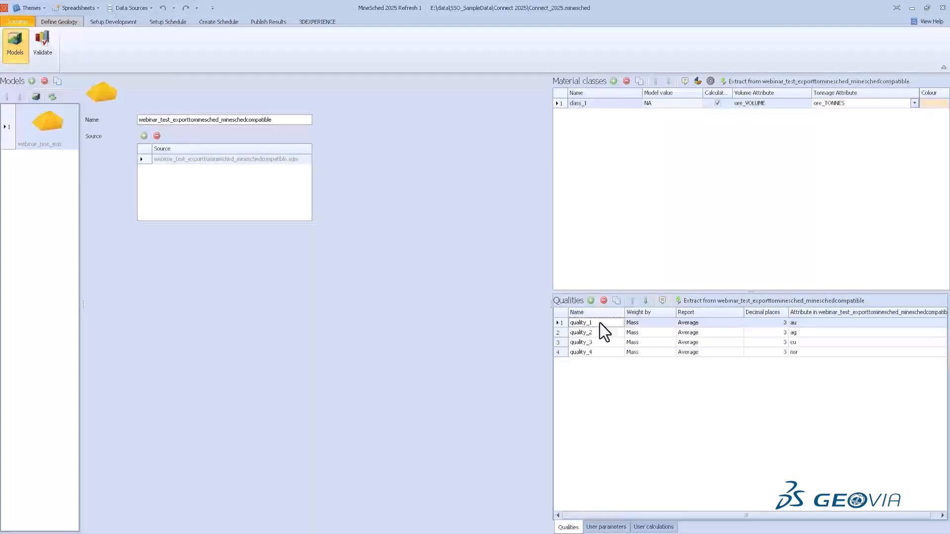
text(au)
key(Down)
text(ag)
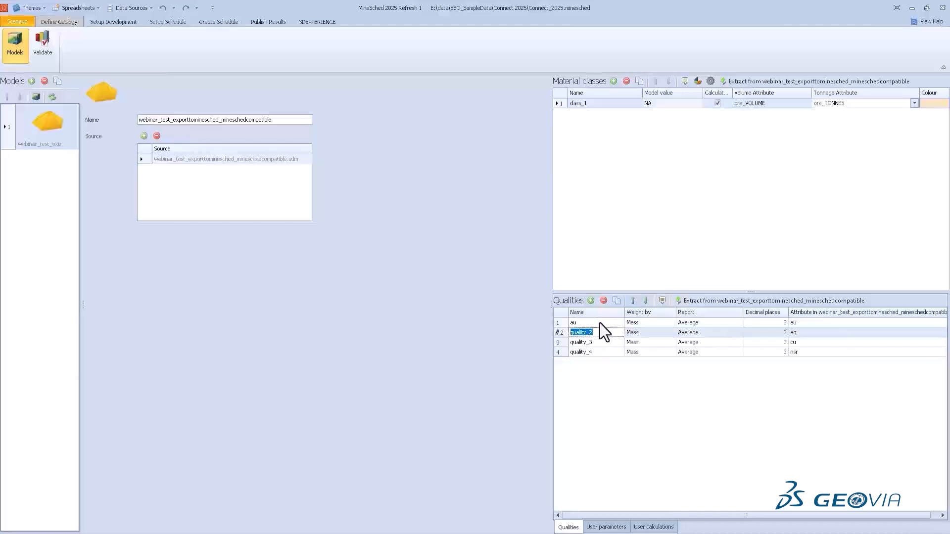
key(Down)
text(cu)
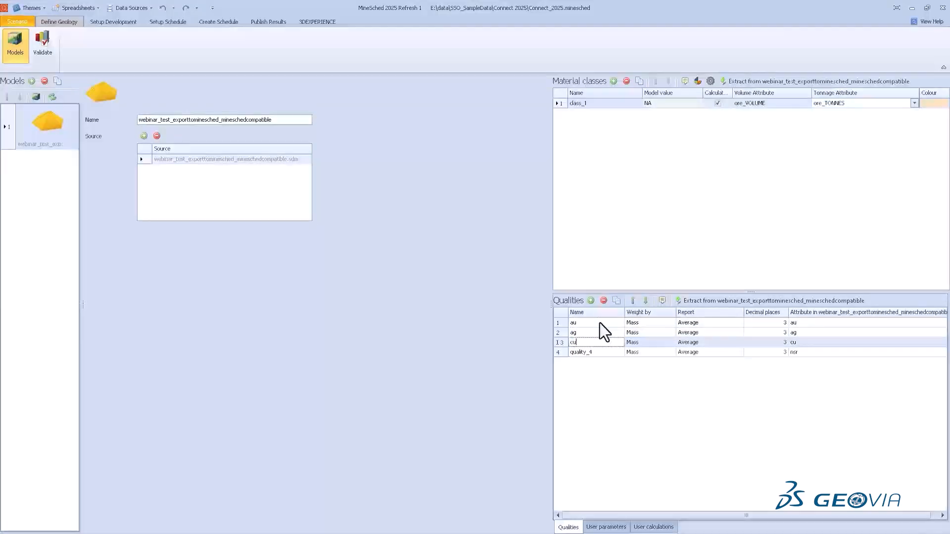
key(Down)
text(ns)
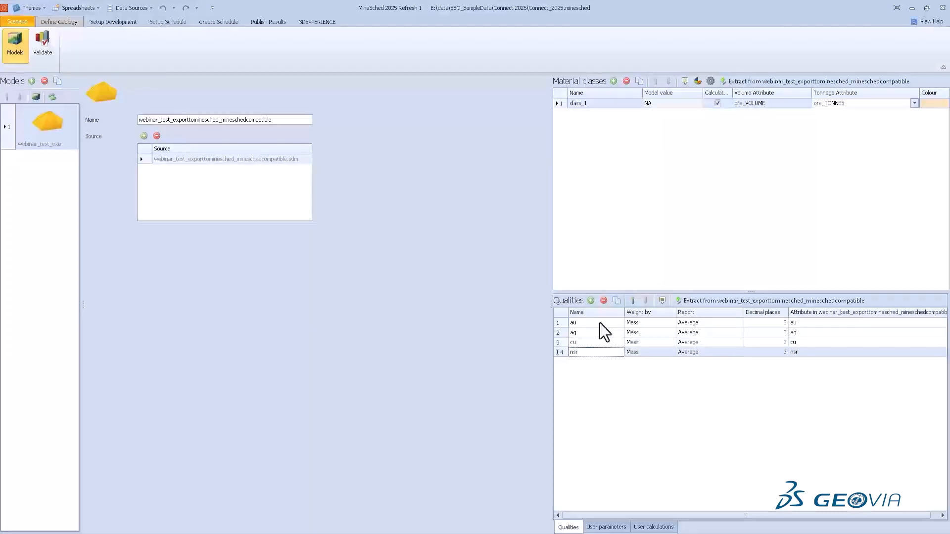
Run the validation of the loaded model and check its volume, mass and quality charts for class_1
click(42, 40)
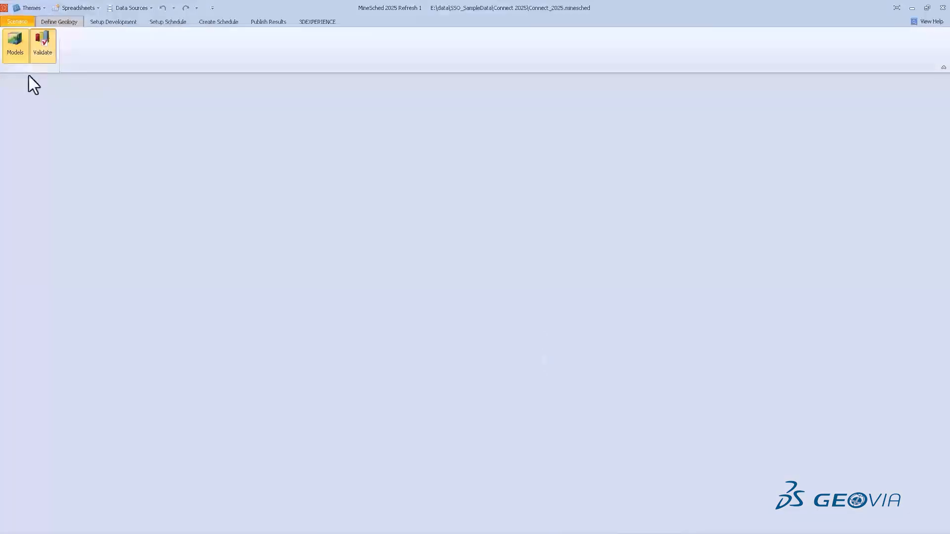
click(99, 105)
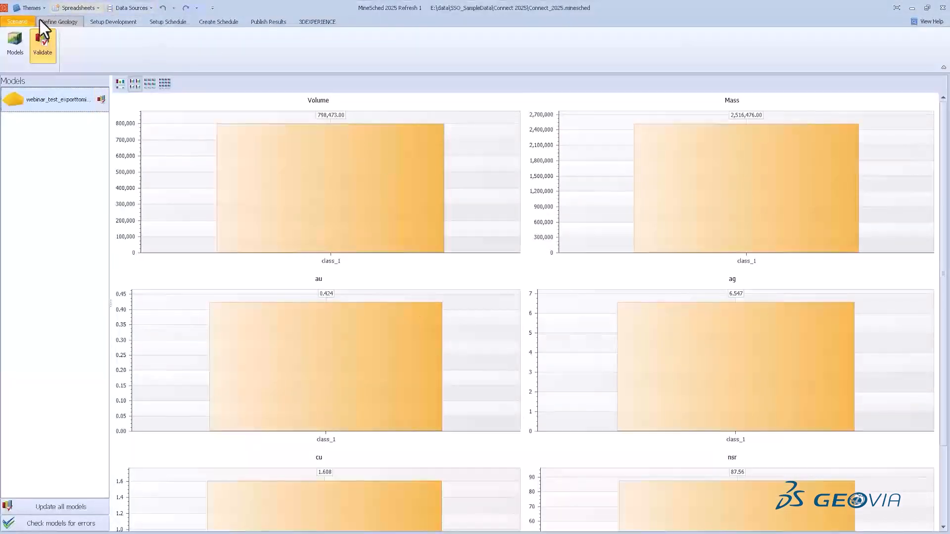
click(3, 47)
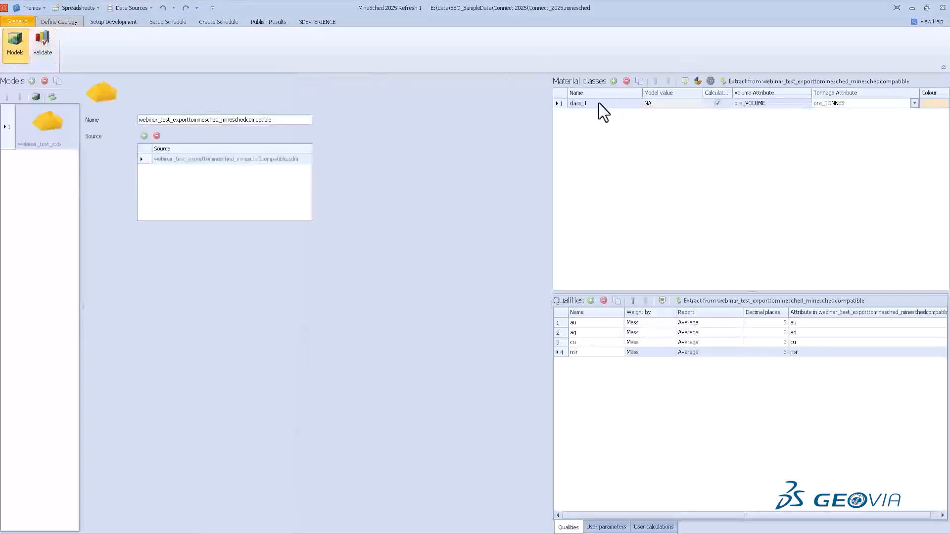
Rename the material class to ore and review the model's validation charts under that name
click(599, 103)
text(ore)
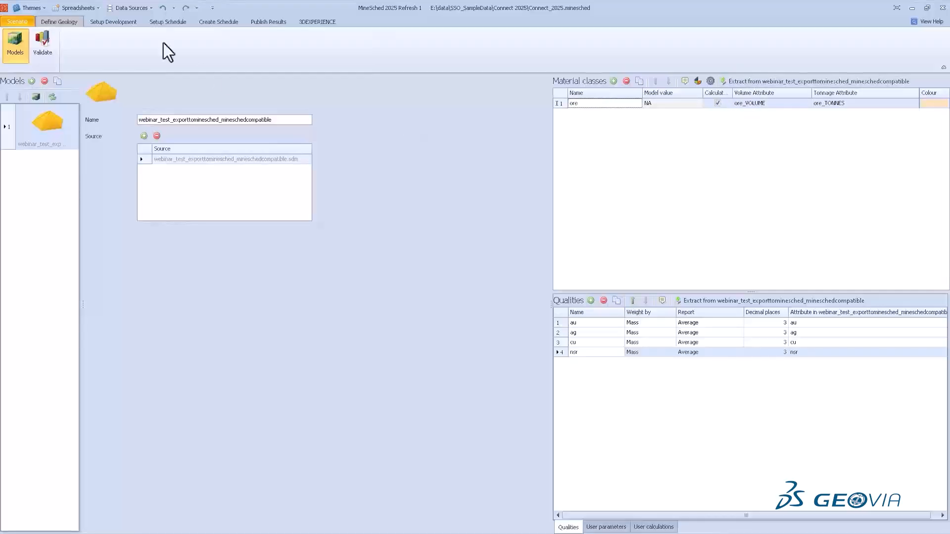
click(37, 43)
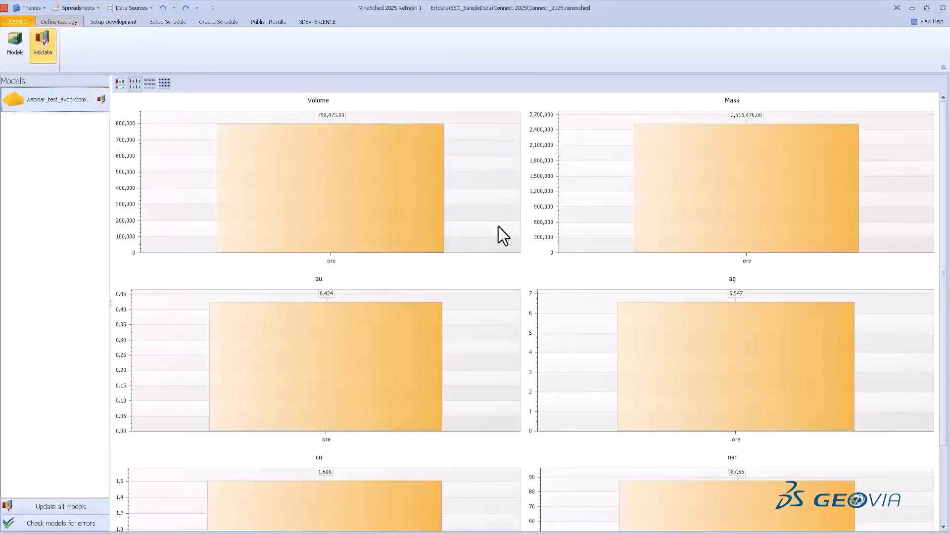
scroll(483, 279, down, 2)
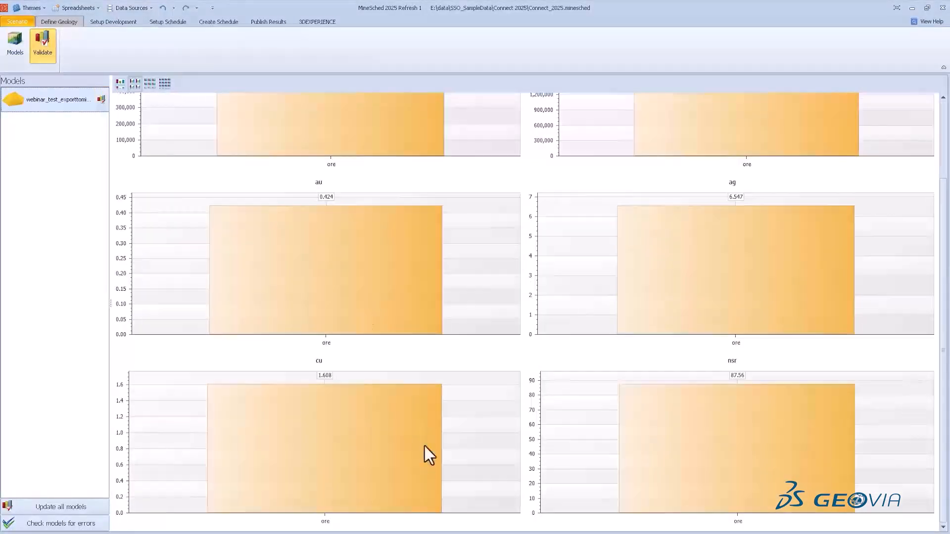
scroll(606, 346, up, 2)
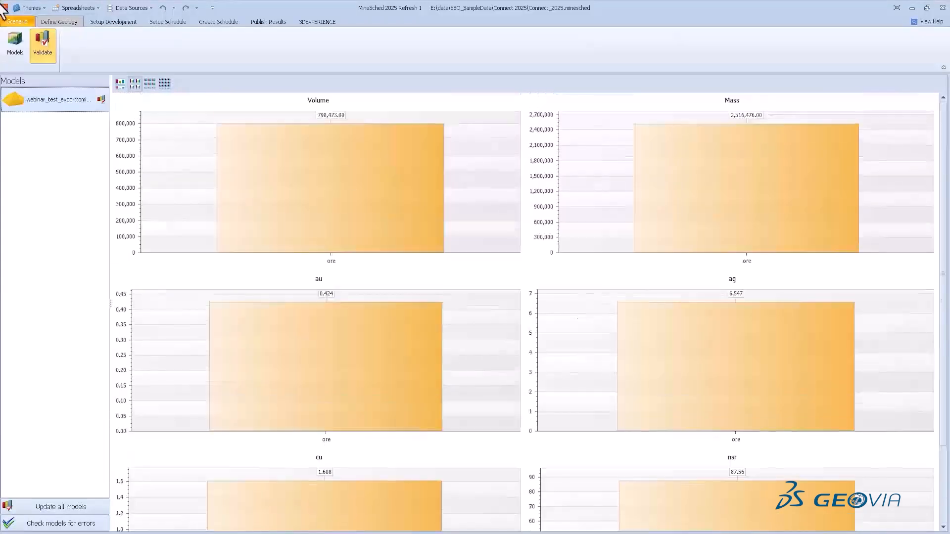
click(14, 49)
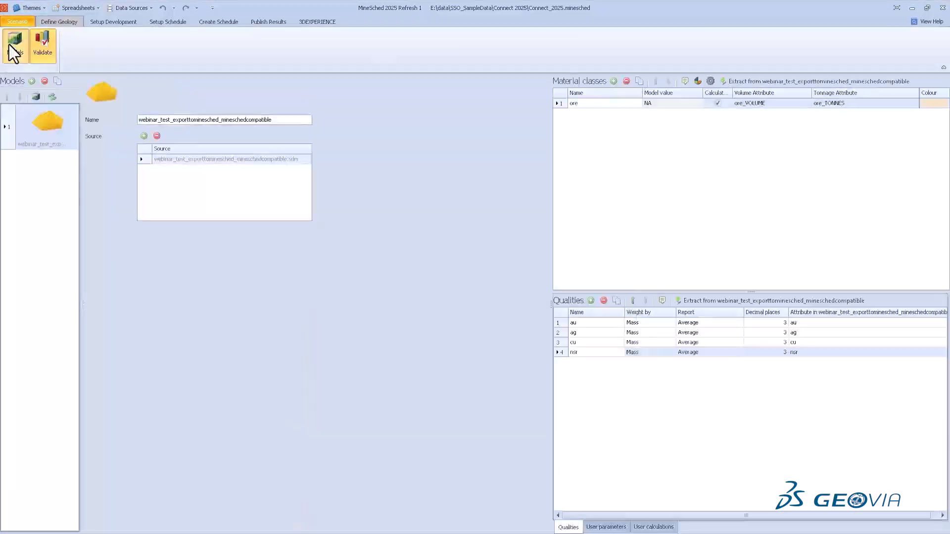
Remove the webinar_test_exporttominesched_mineschedcompatible model together with the ore material class and all four qualities
click(44, 81)
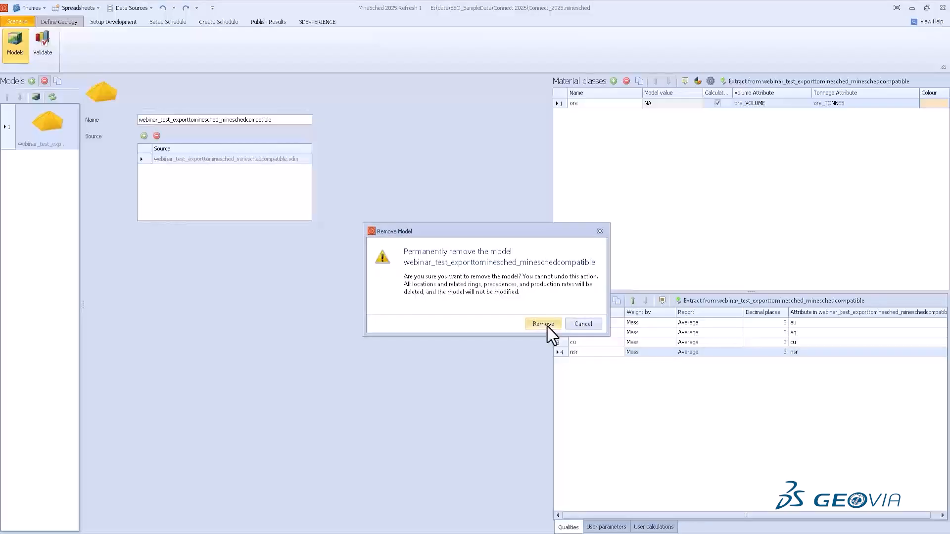
click(547, 325)
click(626, 81)
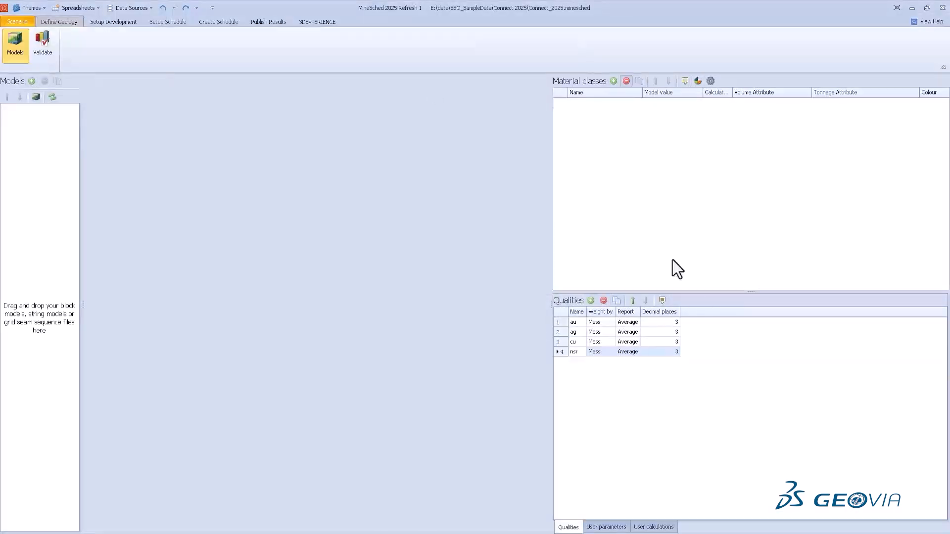
click(603, 301)
click(604, 305)
click(605, 306)
click(604, 305)
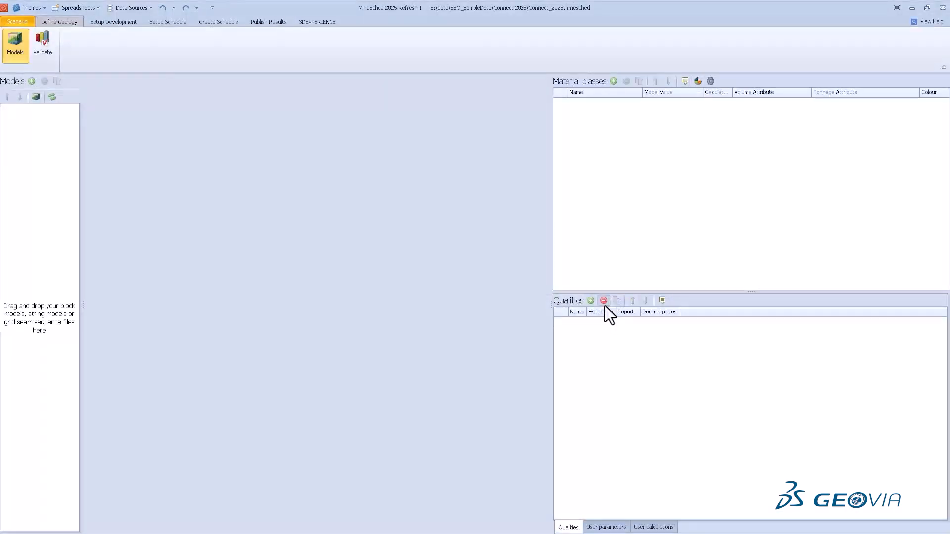
Load webinar_test2_recoded.sdm as the geology model and add a new material class
click(30, 81)
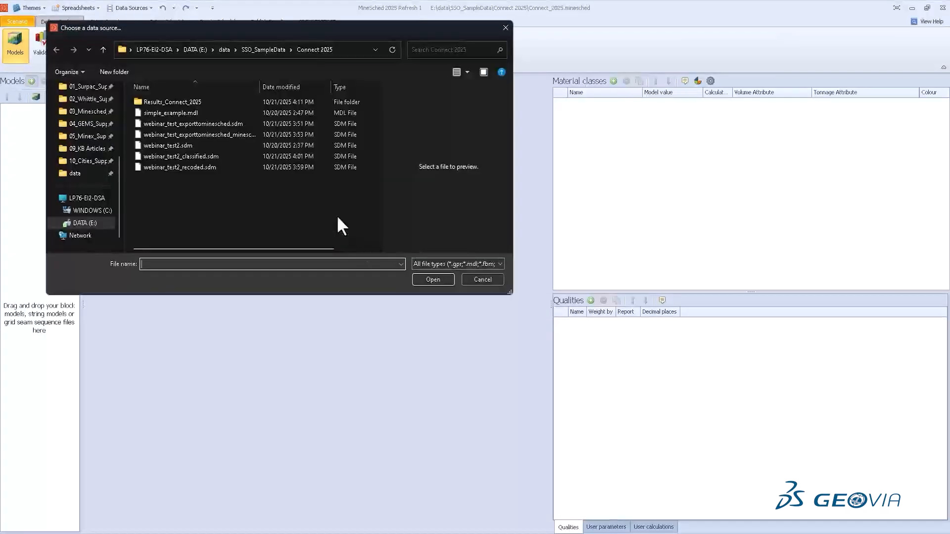
click(194, 168)
double_click(193, 168)
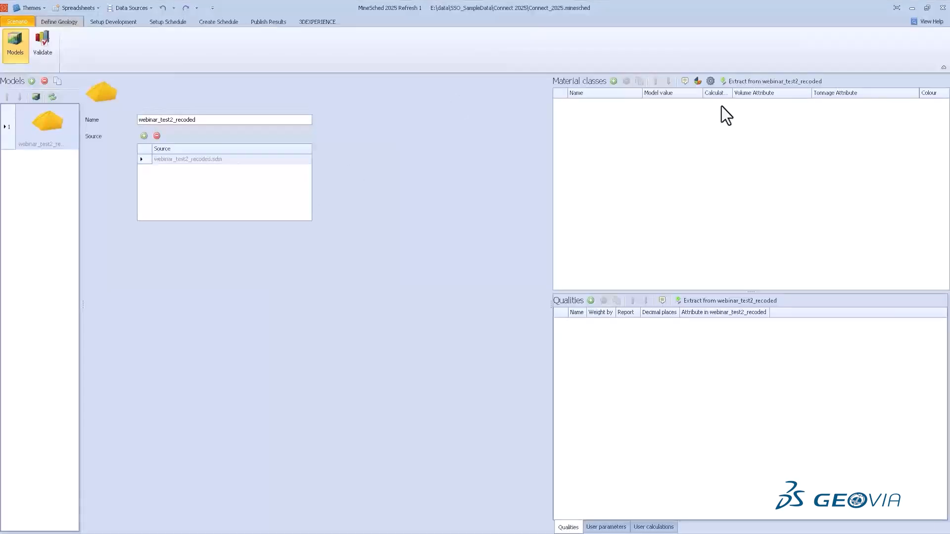
click(614, 81)
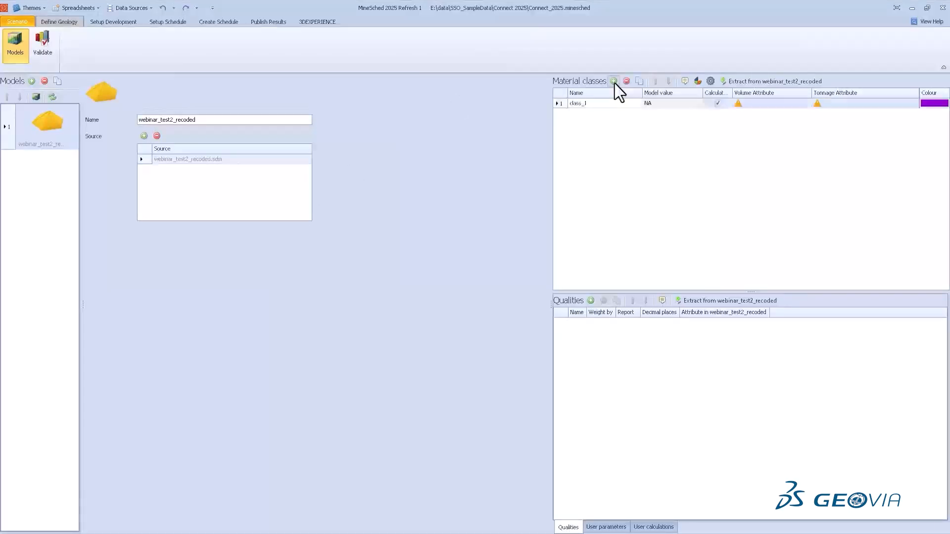
Add a second material class and name the two classes Indicated and Measured
click(614, 81)
click(623, 103)
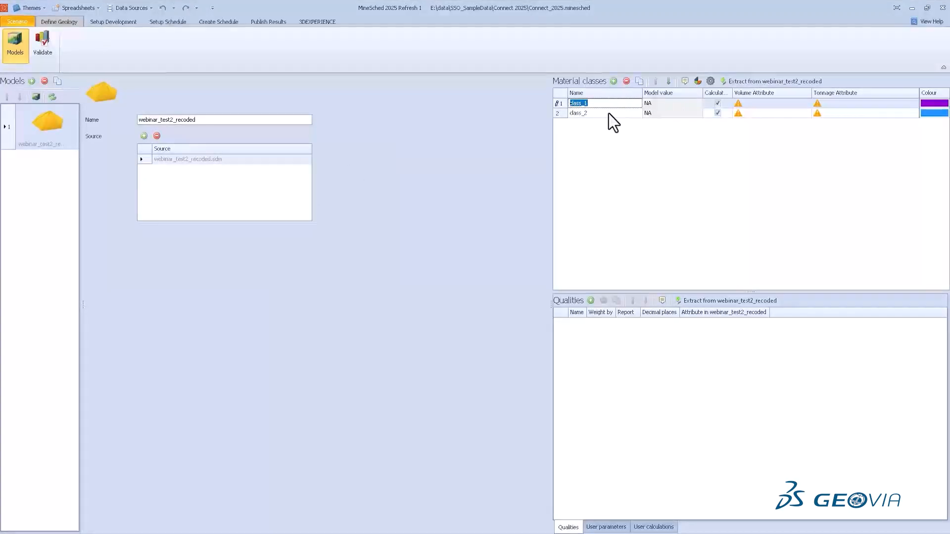
text(Indicated)
click(609, 113)
text(Measured)
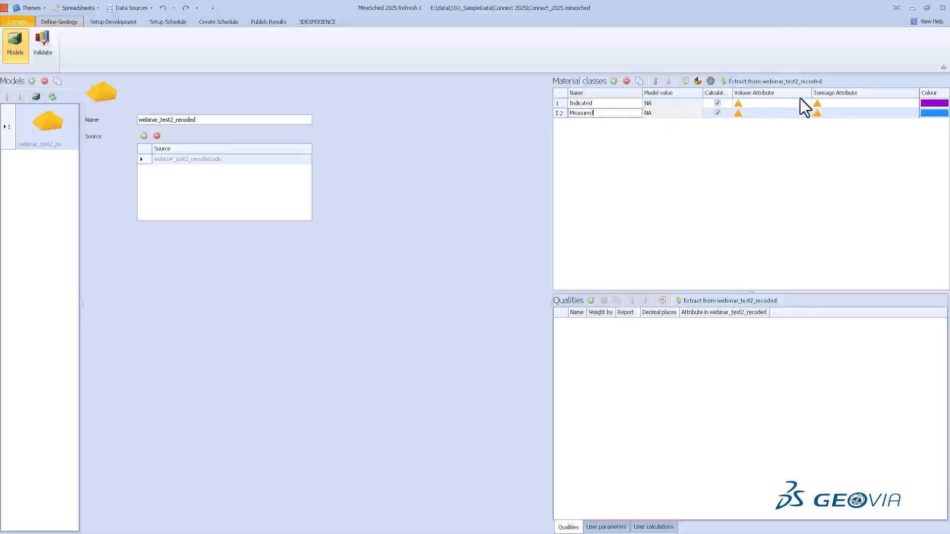
Assign INDICATED_volume as the volume attribute and INDICATED_mass as the tonnage attribute of the Indicated class
click(801, 104)
click(806, 102)
click(785, 307)
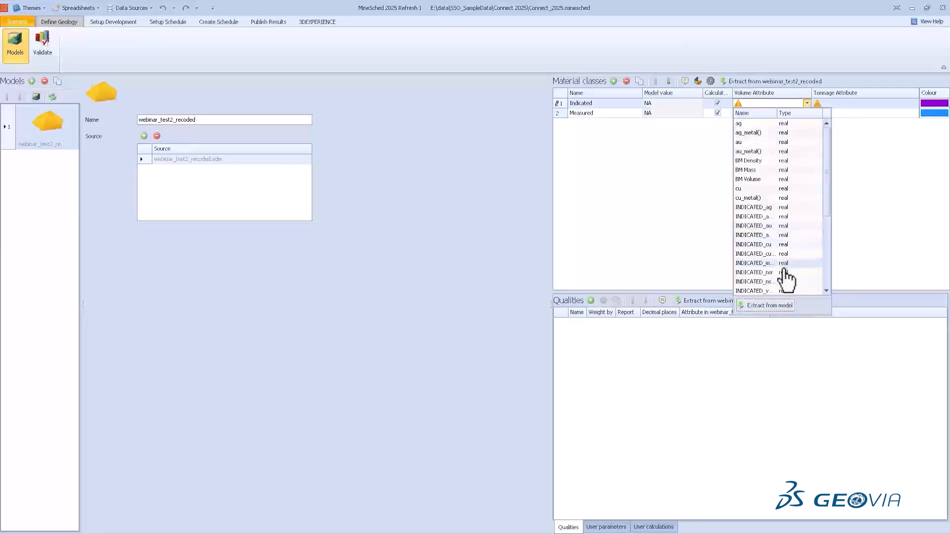
scroll(804, 208, down, 1)
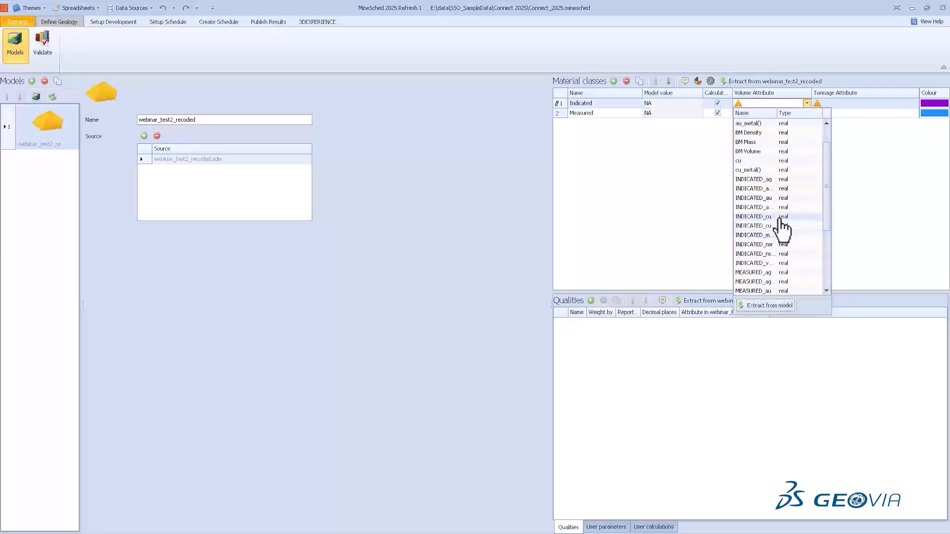
click(761, 264)
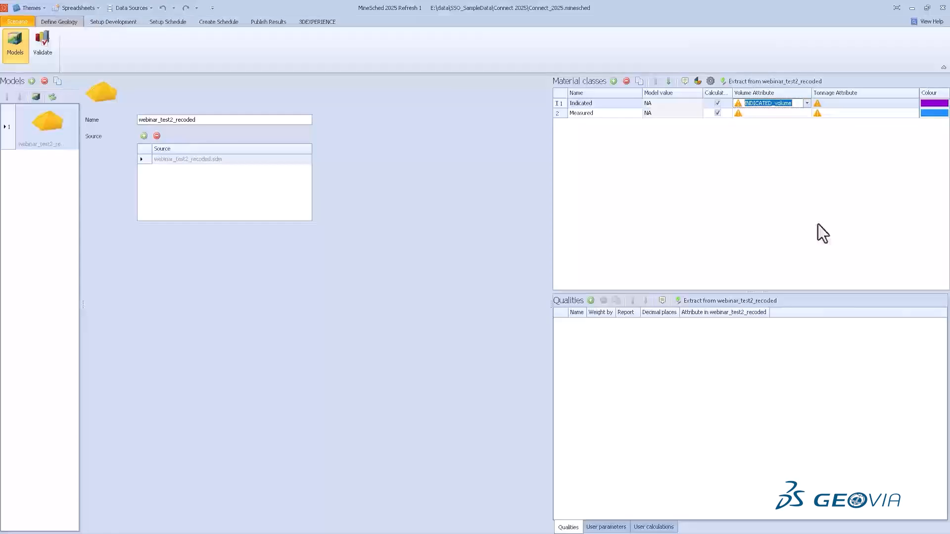
click(880, 104)
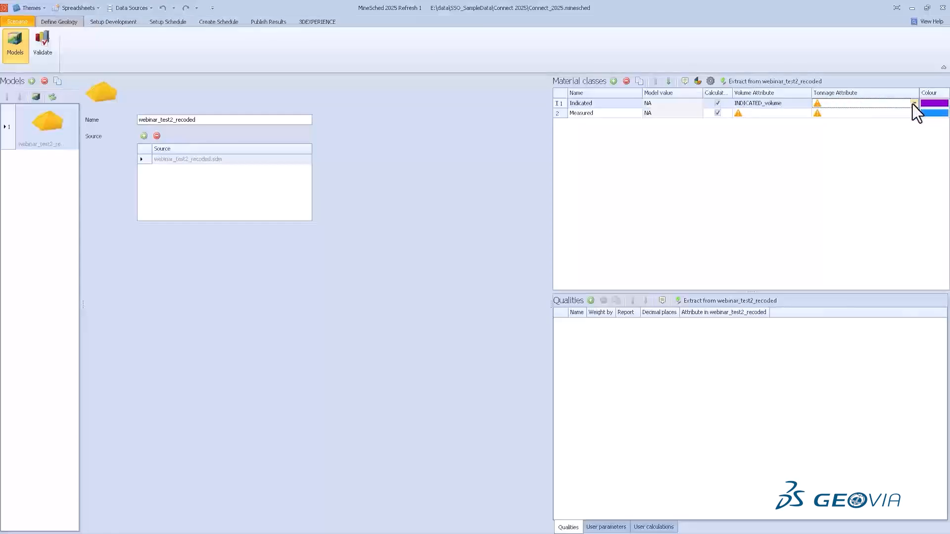
click(913, 104)
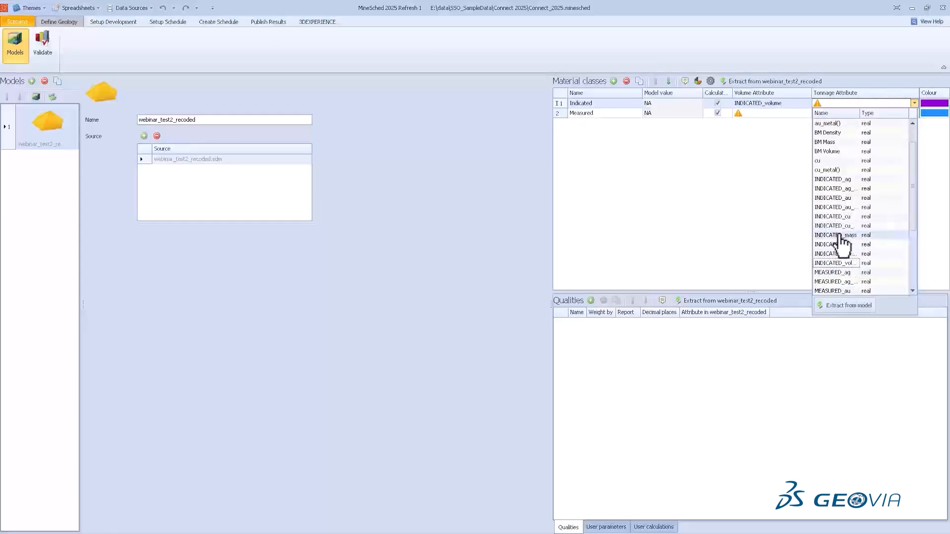
click(837, 235)
Assign MEASURED_volume as the volume attribute and MEASURED_mass as the tonnage attribute of the Measured class
click(810, 115)
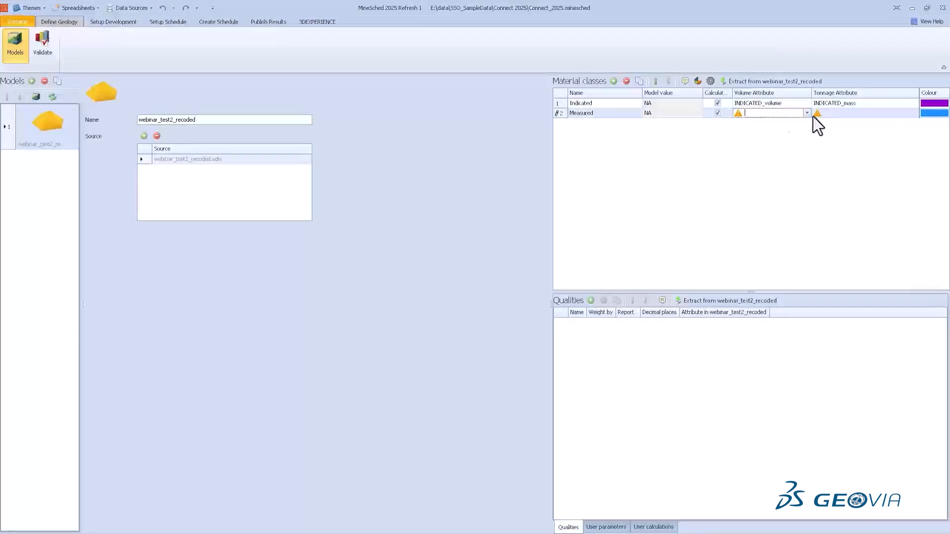
click(806, 114)
scroll(794, 262, down, 3)
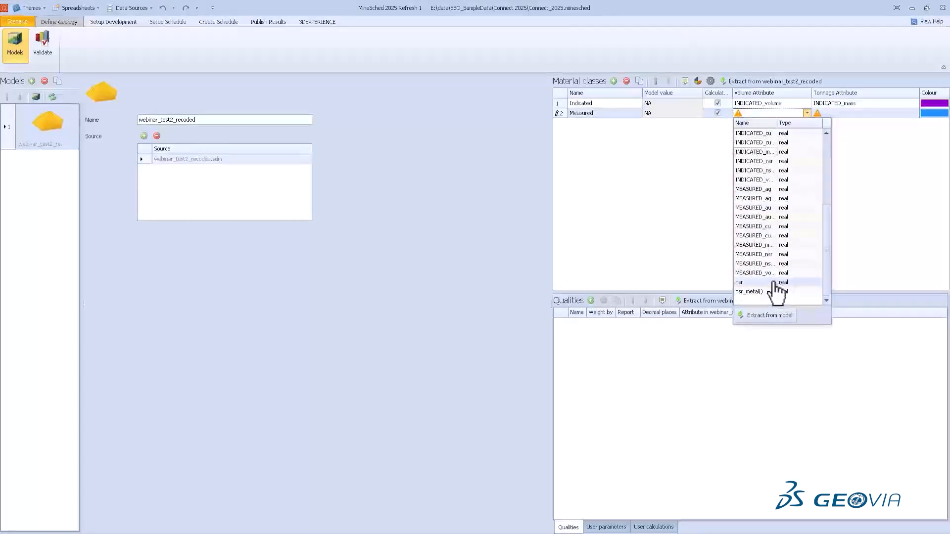
click(768, 281)
click(897, 117)
click(915, 114)
scroll(838, 280, down, 5)
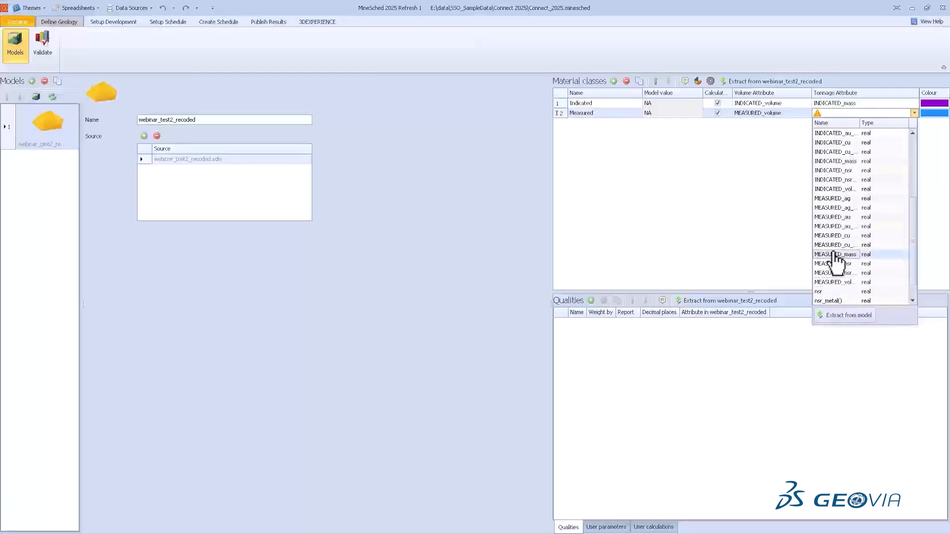
click(836, 254)
Add four qualities and name them au, ag, cu and nsr
click(591, 301)
click(591, 301)
click(591, 301)
click(592, 301)
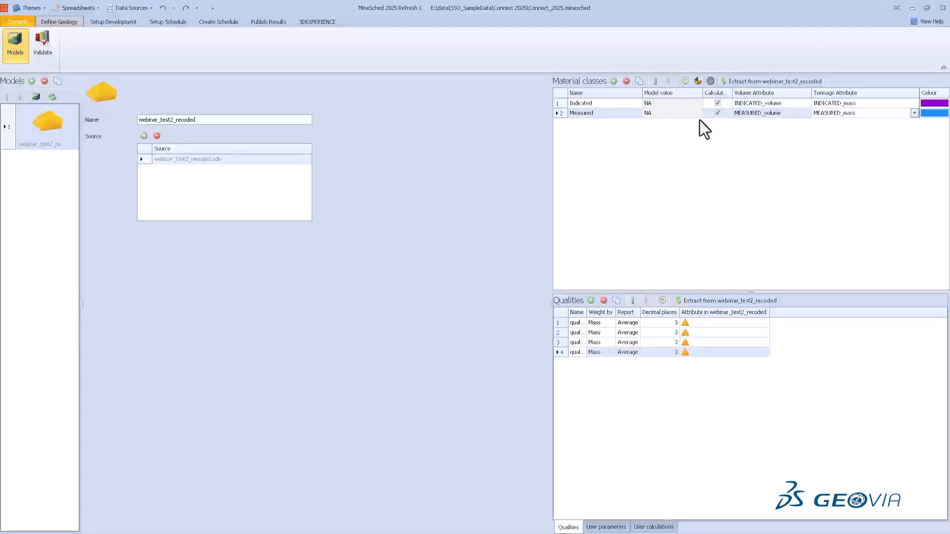
click(579, 322)
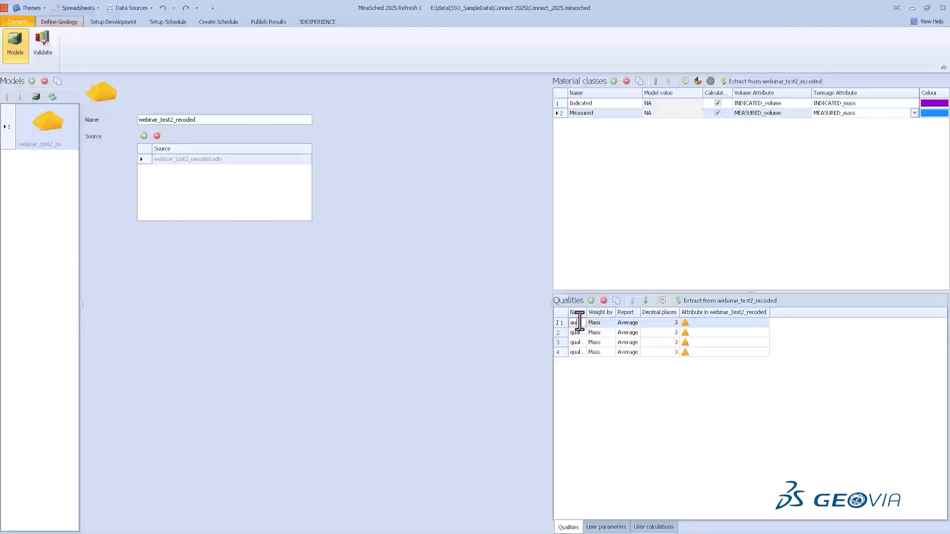
key(Return)
text(ag)
key(Return)
text(cu)
key(Return)
text(nsr)
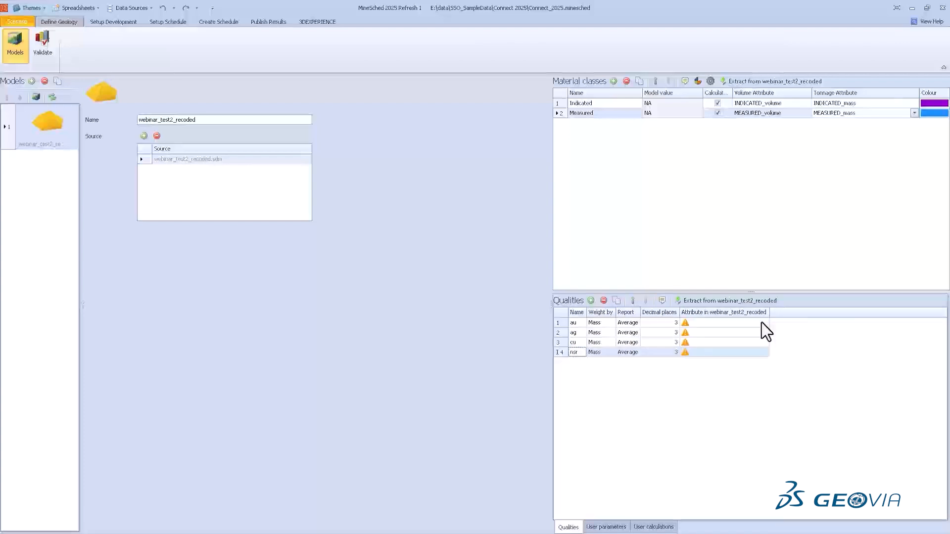
Map the four qualities to the model attributes au, ag, cu and nsr
click(724, 322)
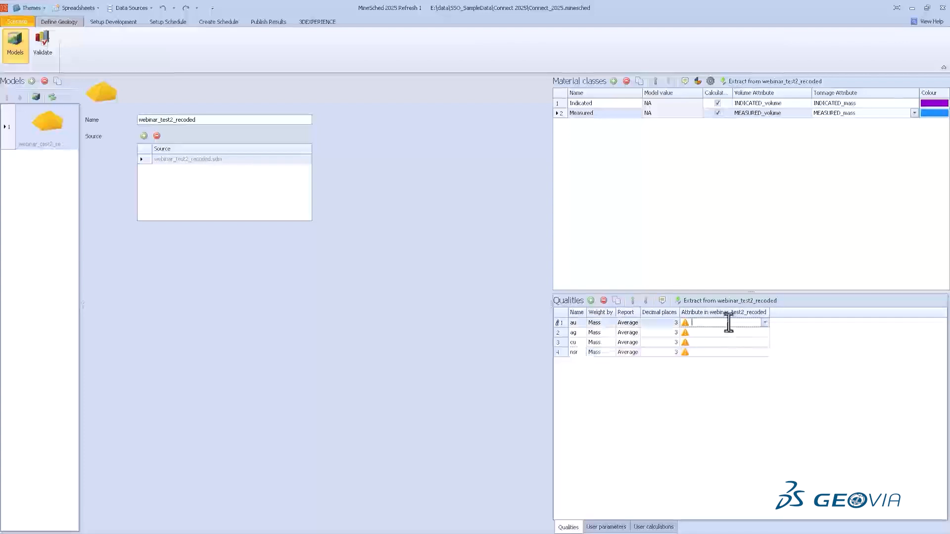
click(765, 323)
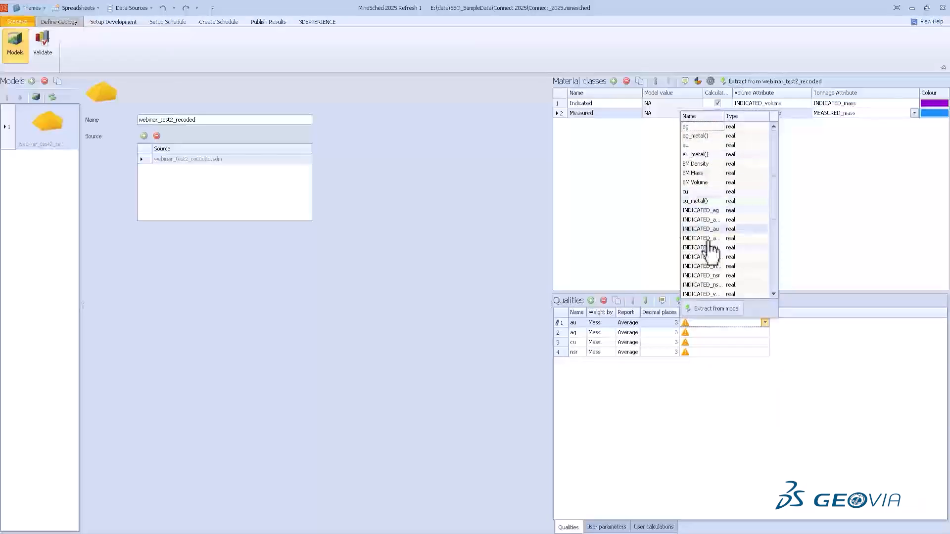
click(705, 325)
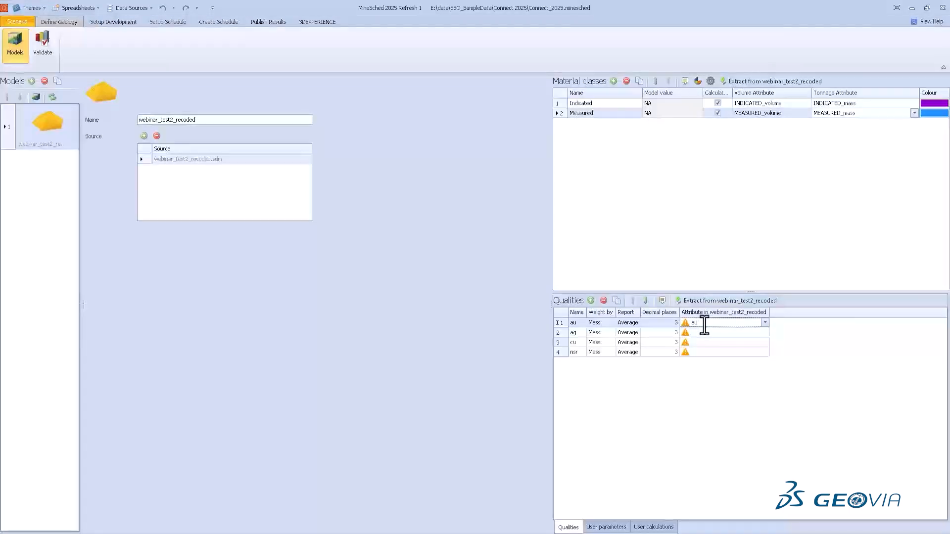
key(Down)
text(ag)
key(Down)
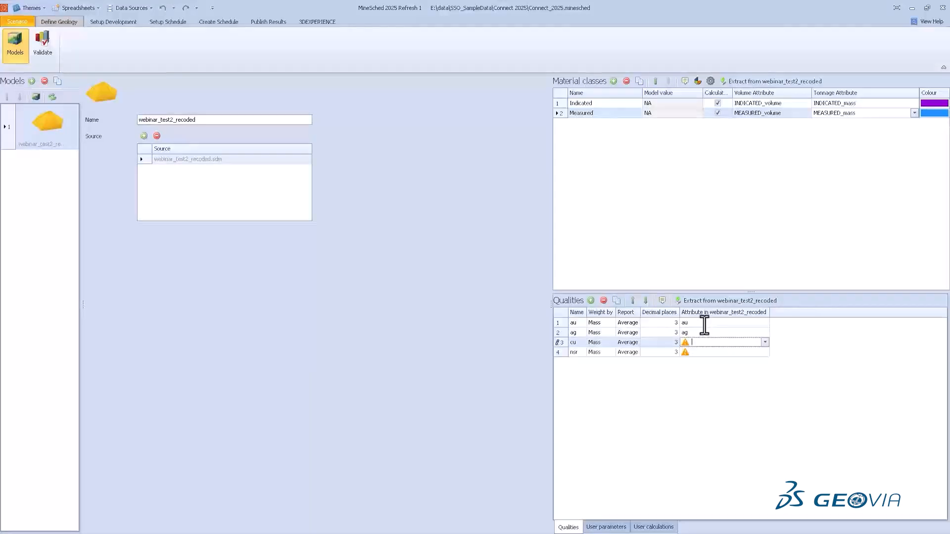
text(cu)
key(Down)
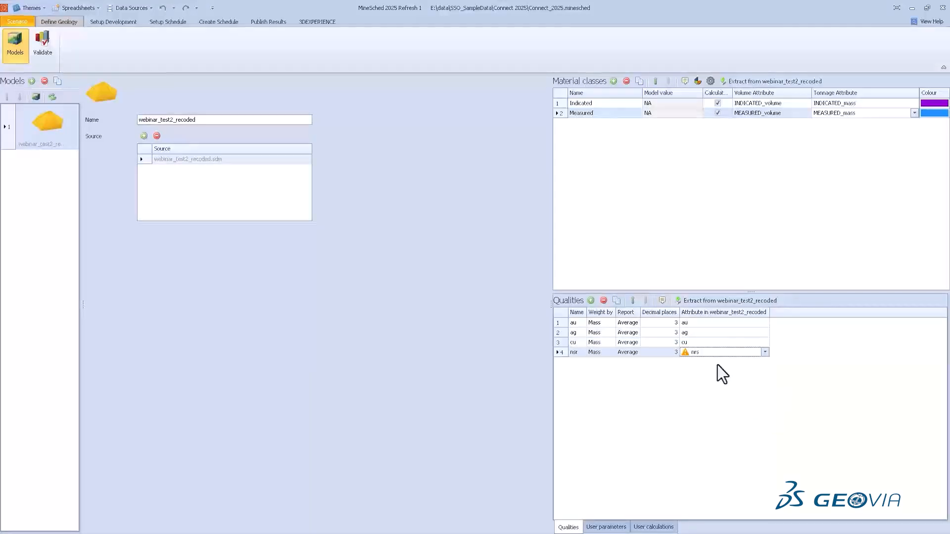
text(ns)
Run the validation of webinar_test2_recoded and compare its volume, mass and quality charts for Indicated and Measured
click(49, 40)
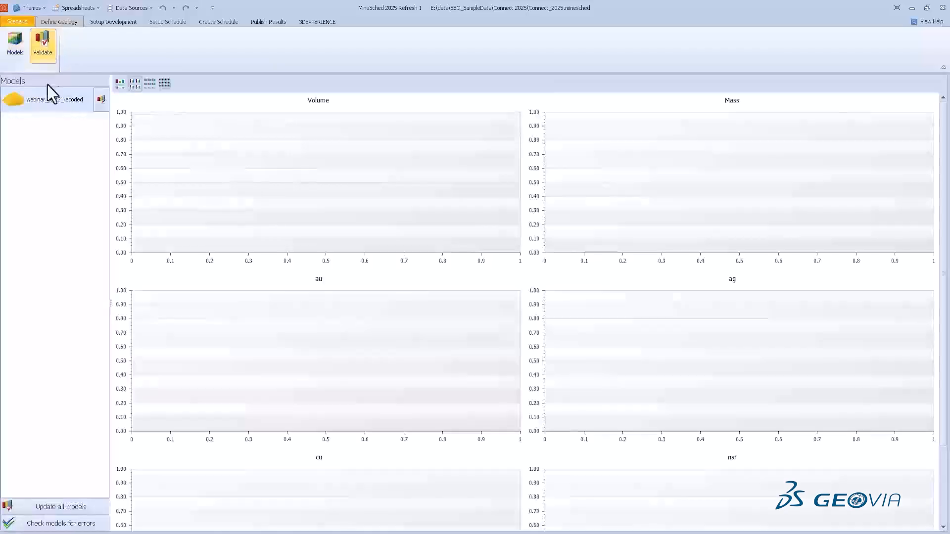
click(100, 100)
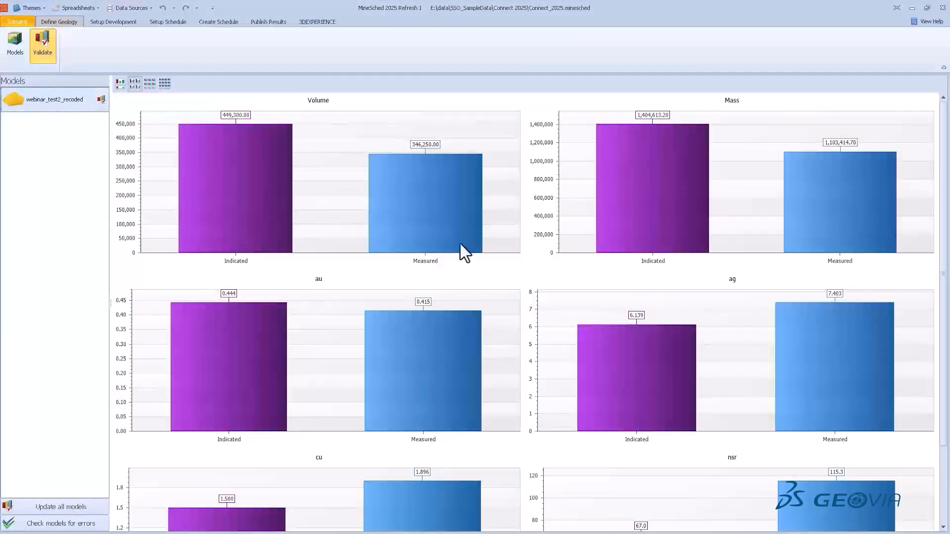
scroll(586, 304, down, 3)
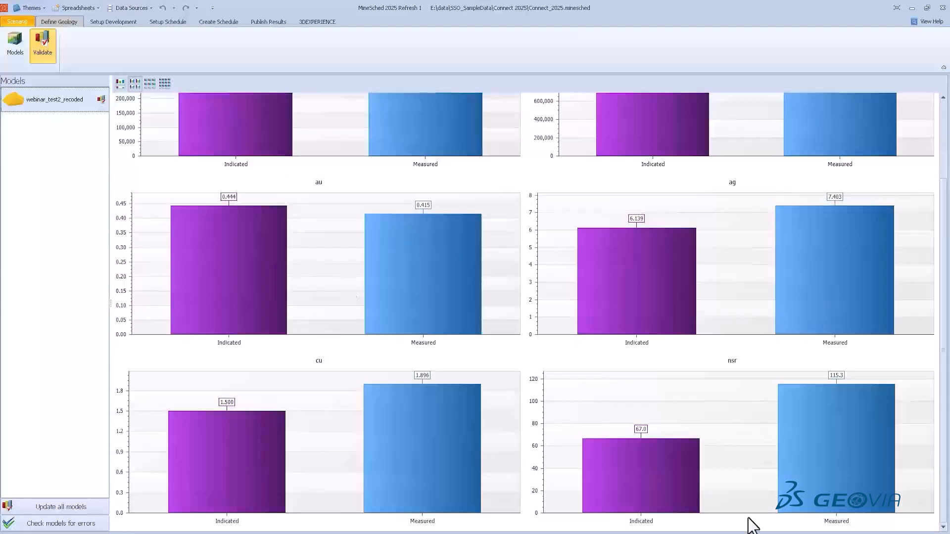
scroll(545, 244, up, 3)
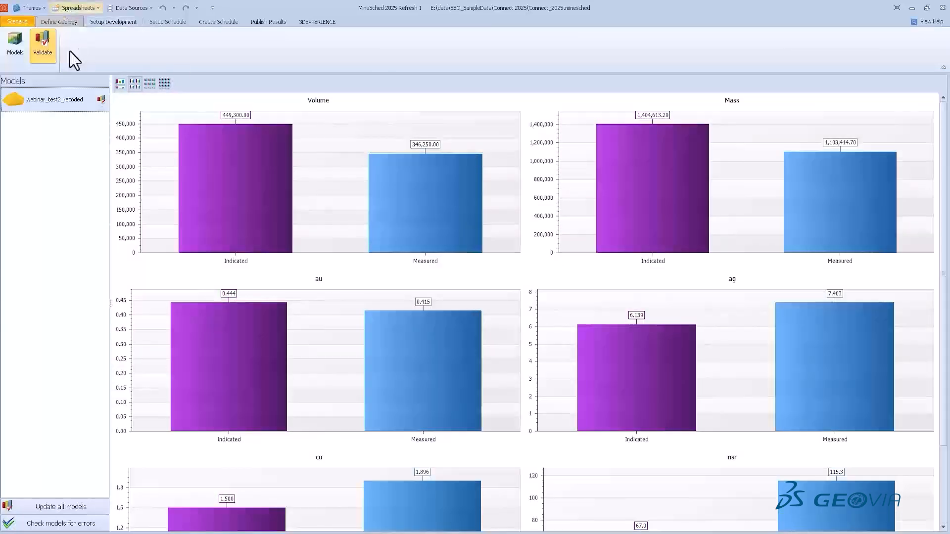
Start adding underground mining locations by importing the solids from the SDM geology model
click(158, 21)
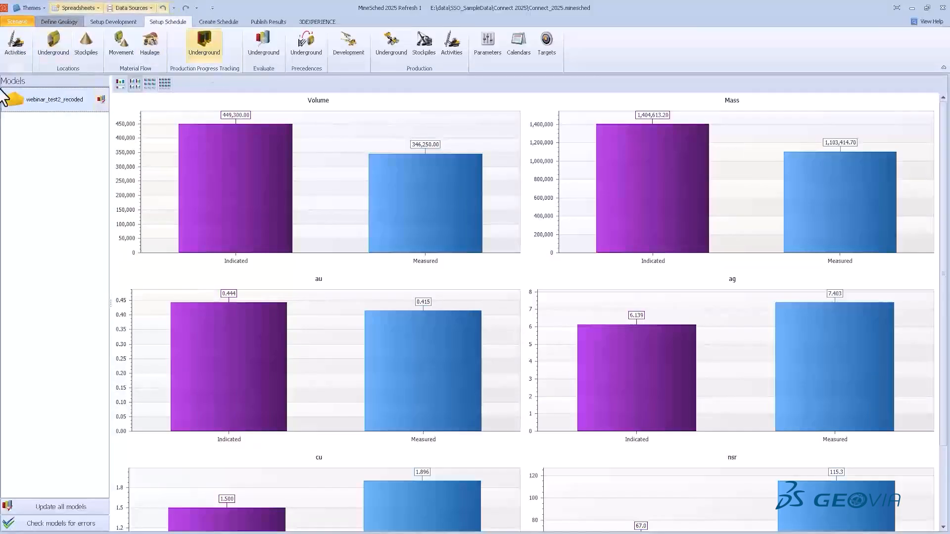
click(58, 44)
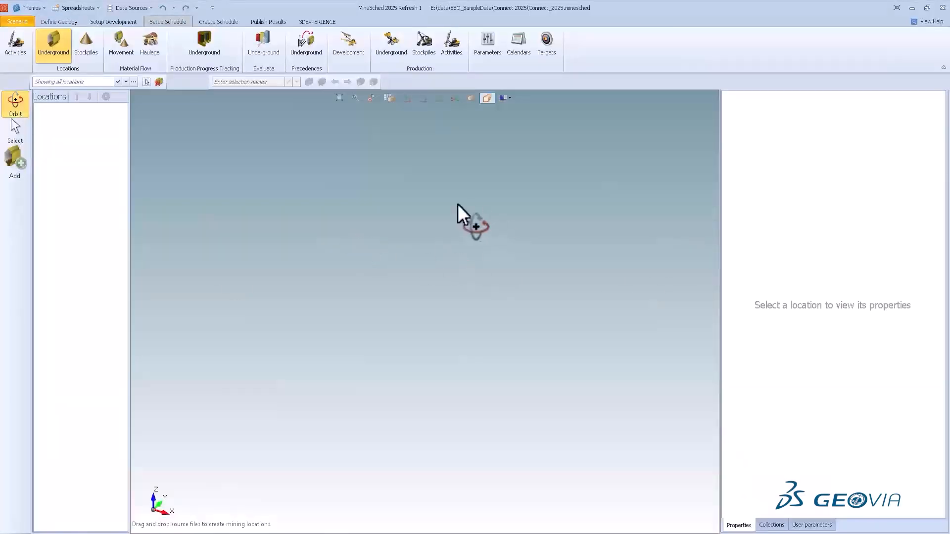
click(16, 162)
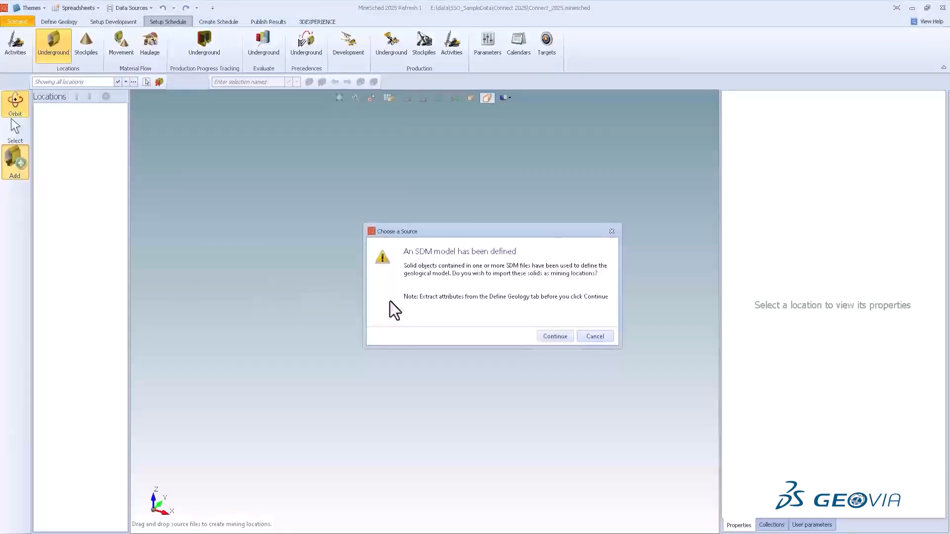
click(557, 336)
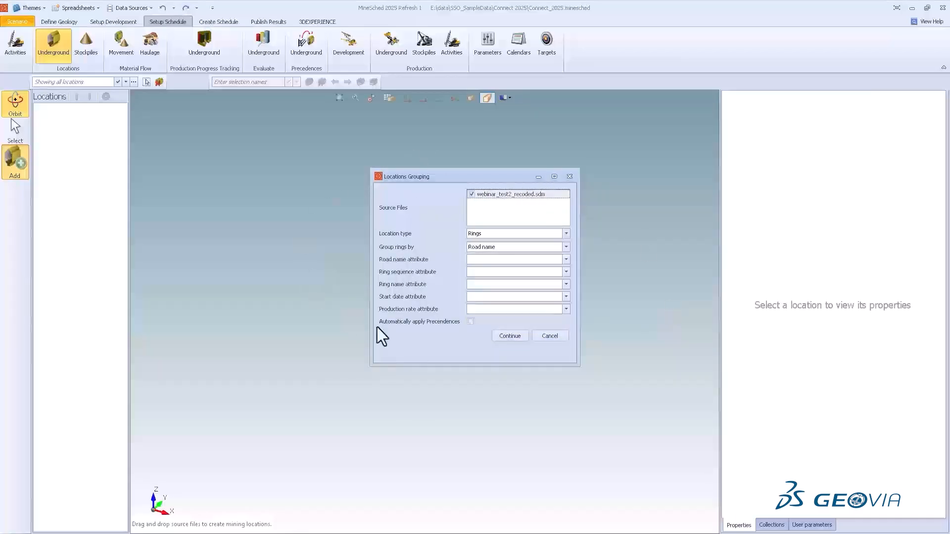
Examine the location type and the road name and ring name attribute choices for grouping the imported locations
click(506, 236)
click(506, 236)
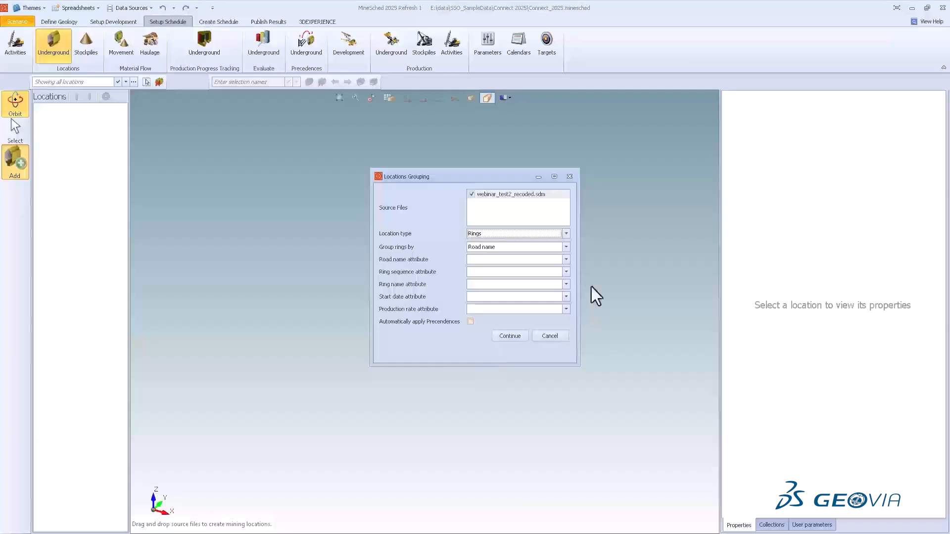
click(513, 260)
click(432, 284)
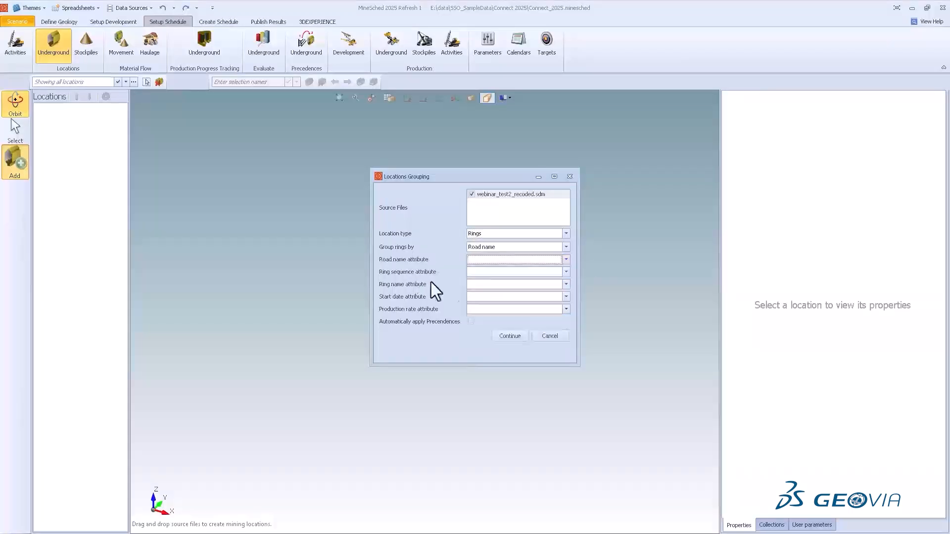
click(489, 285)
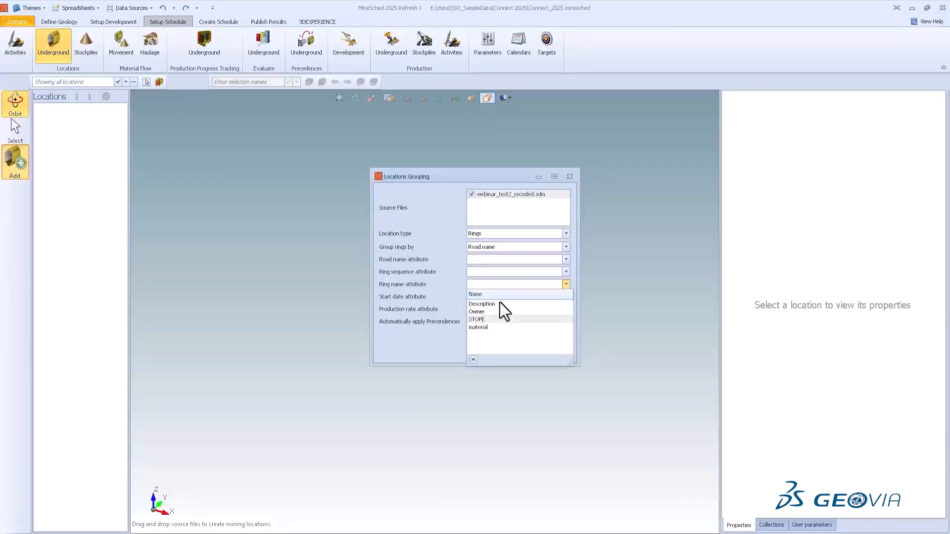
click(458, 300)
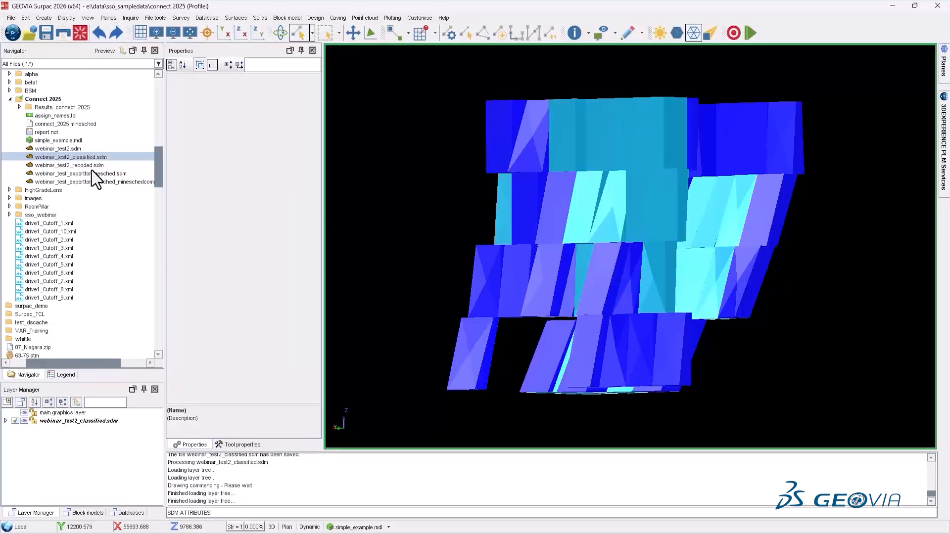
Switch to Surpac, open webinar_test2_recoded.sdm as text and examine the attributes in its metadata
right_click(97, 167)
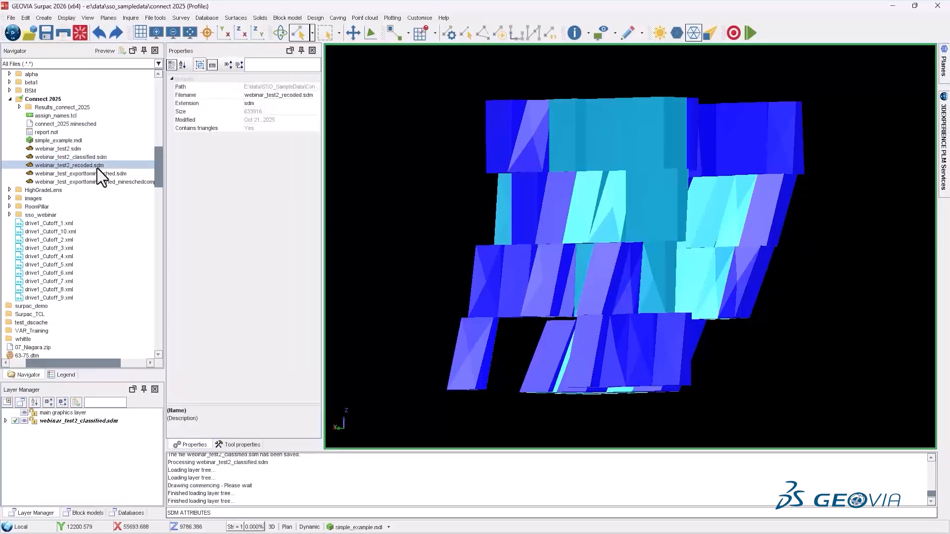
click(123, 185)
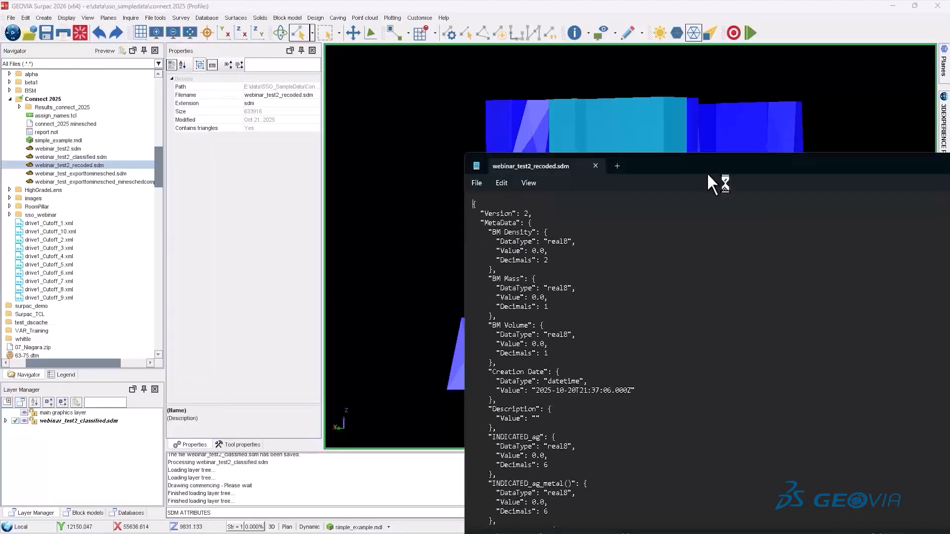
drag(694, 166, 490, 88)
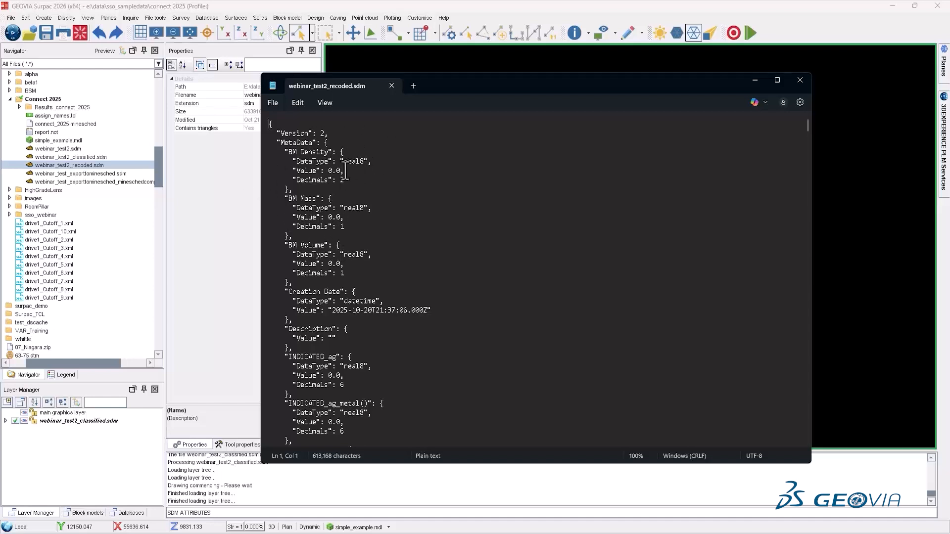
scroll(379, 158, down, 2)
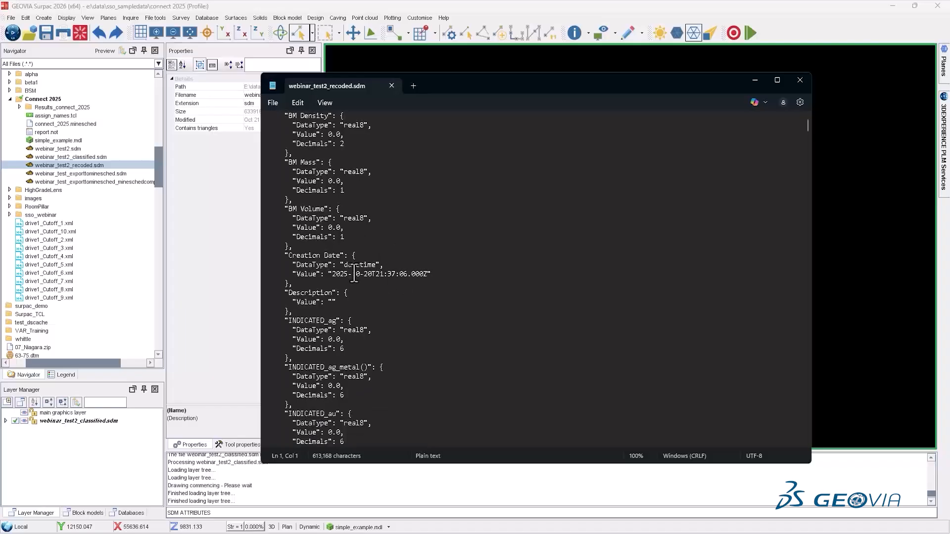
scroll(351, 276, down, 1)
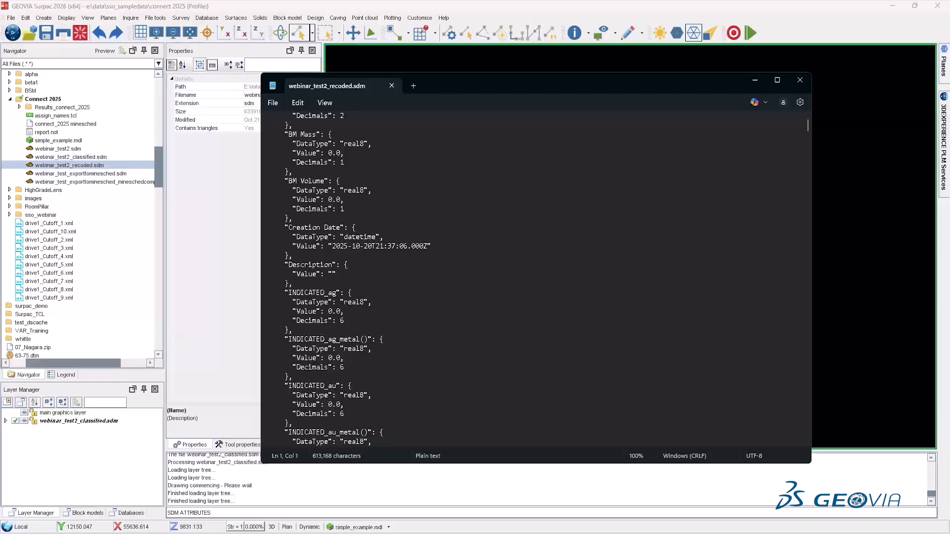
Return to MineSched and check which SDM attributes can serve as the road name for rings
click(623, 495)
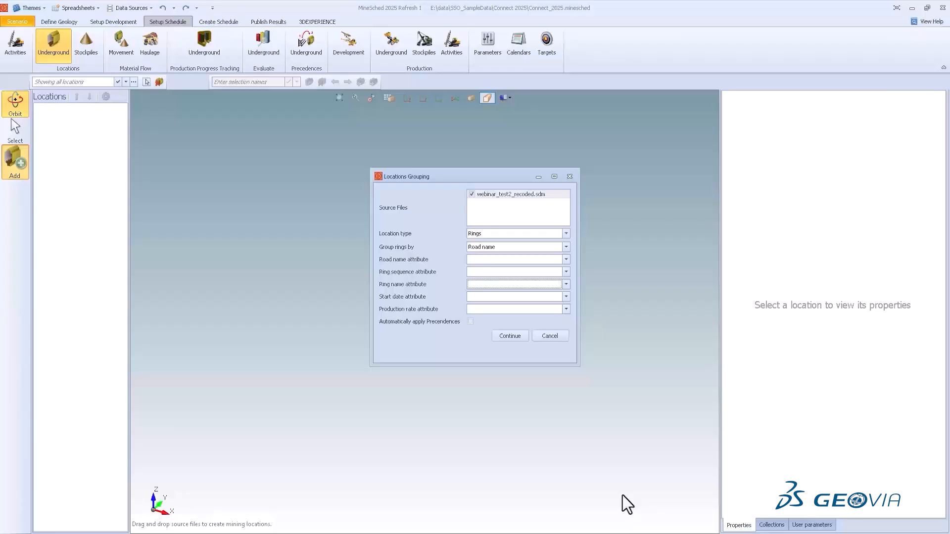
click(564, 260)
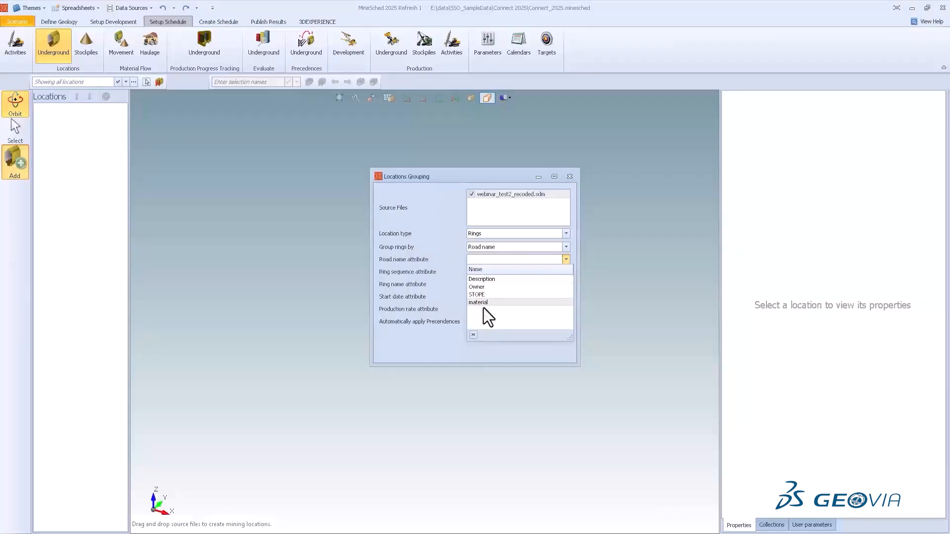
click(432, 252)
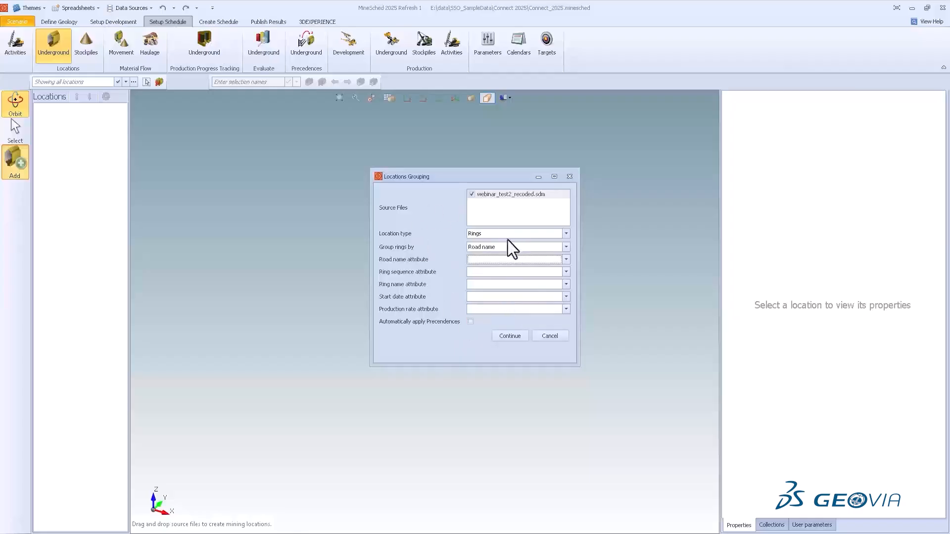
Import webinar_test2_recoded.sdm with location type Stopes, creating a single location per SDM file
click(498, 232)
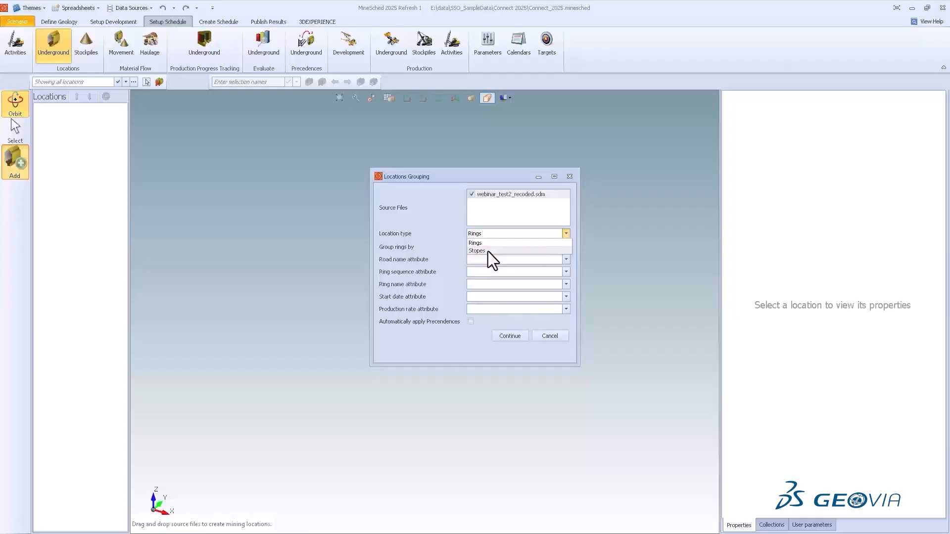
click(488, 250)
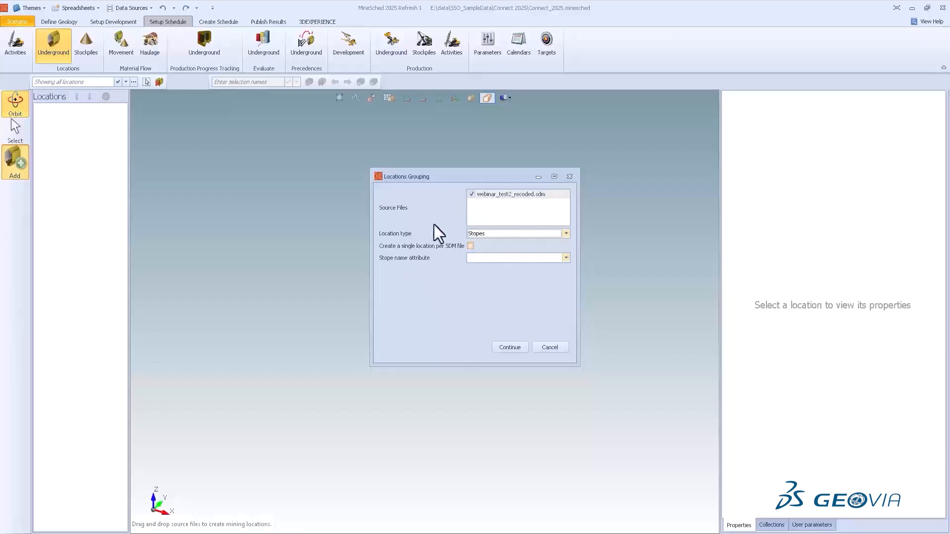
click(470, 247)
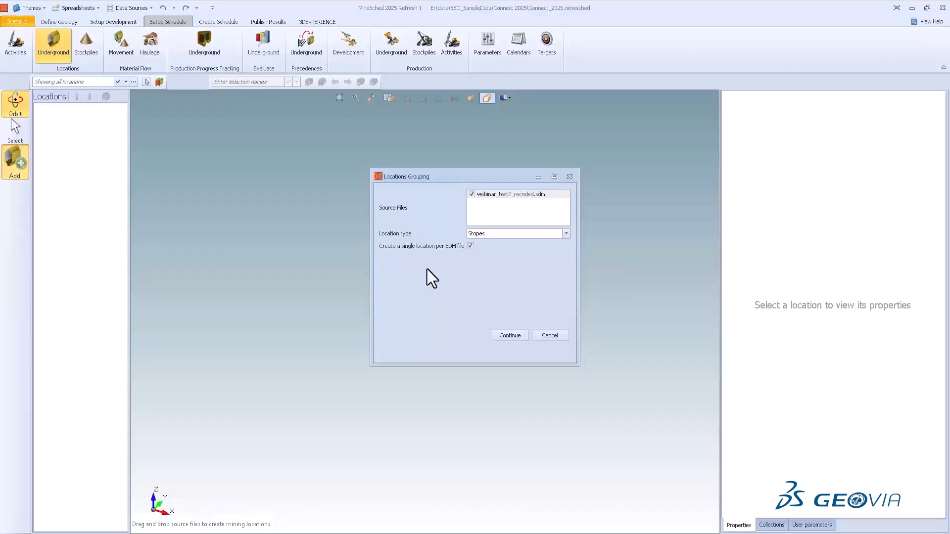
click(520, 338)
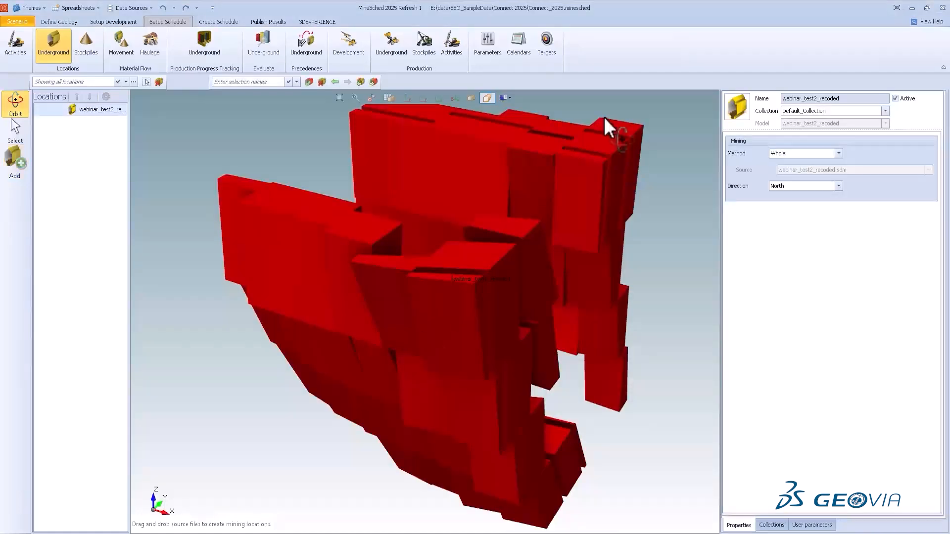
Inspect the single imported location from several angles and review its mining method choices
drag(279, 213, 390, 300)
middle_drag(391, 300, 569, 286)
drag(569, 285, 432, 294)
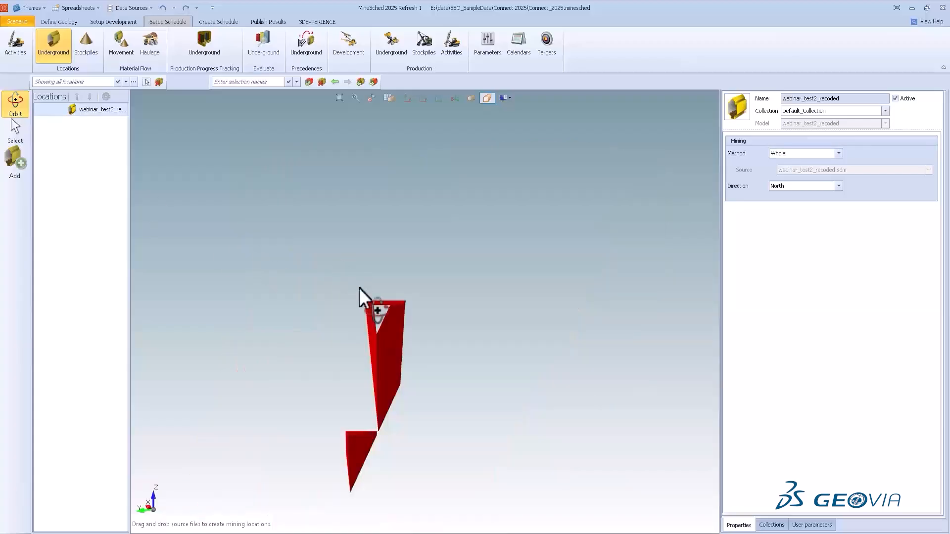
drag(359, 288, 523, 290)
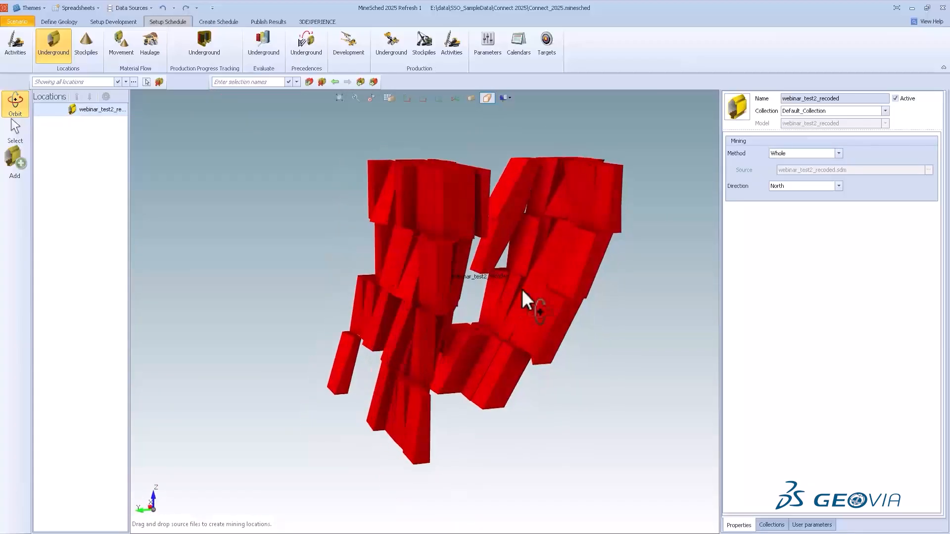
click(838, 154)
click(840, 299)
Permanently delete the single webinar_test2_recoded location
click(94, 111)
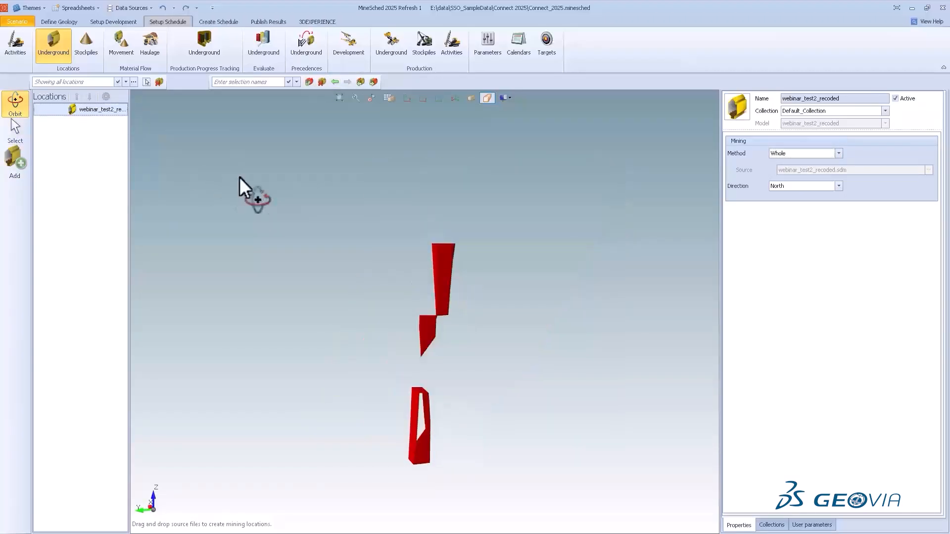
key(Delete)
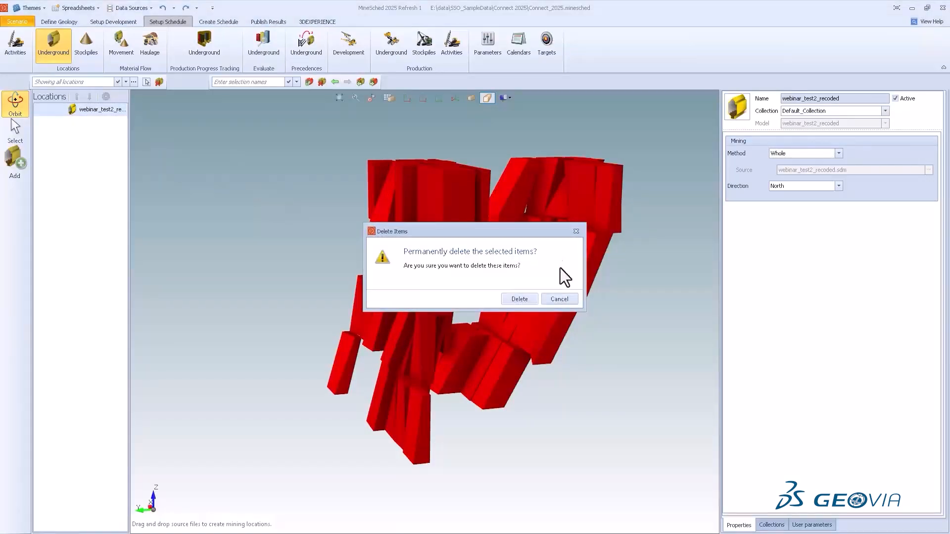
click(518, 299)
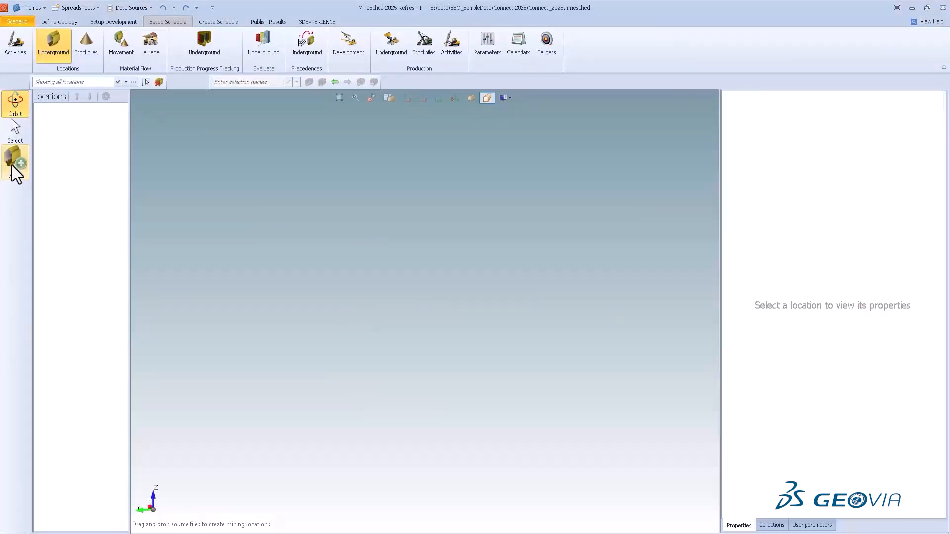
Import webinar_test2_recoded.sdm again as Stopes, naming the separate locations by the STOPE attribute
click(12, 166)
click(562, 338)
click(514, 234)
click(506, 253)
click(503, 257)
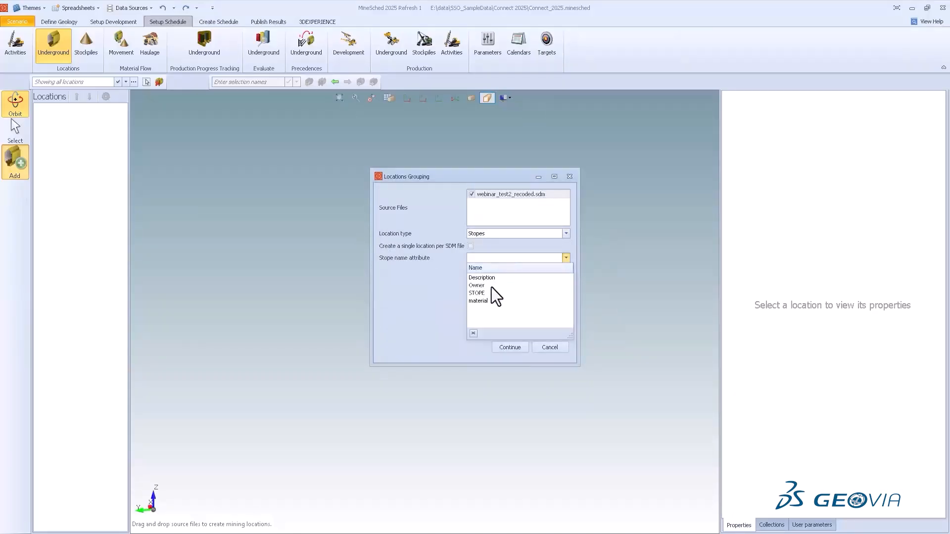
click(487, 294)
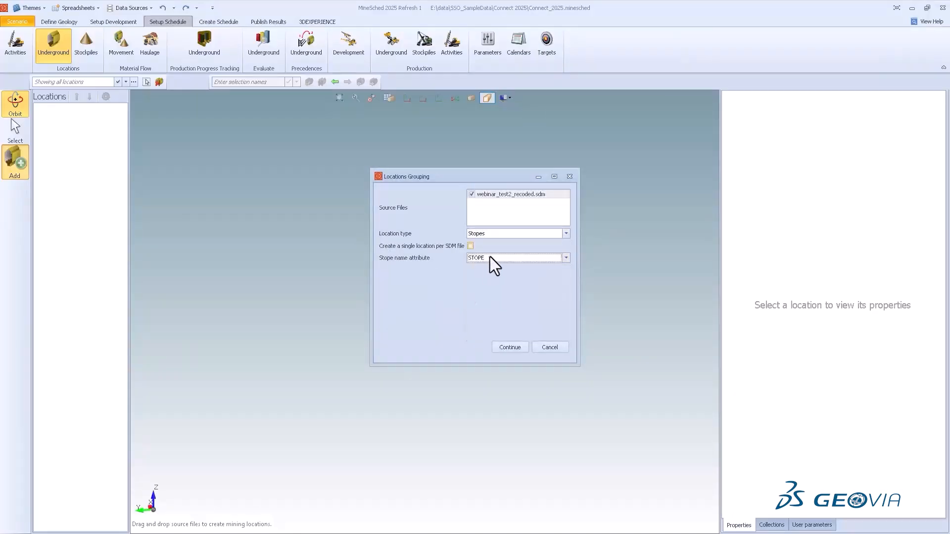
click(522, 345)
Review the list of imported stope locations and inspect the individually coloured solids from several angles
middle_drag(437, 293, 488, 341)
mouse_move(488, 341)
mouse_down()
mouse_move(489, 326)
mouse_move(478, 327)
mouse_up()
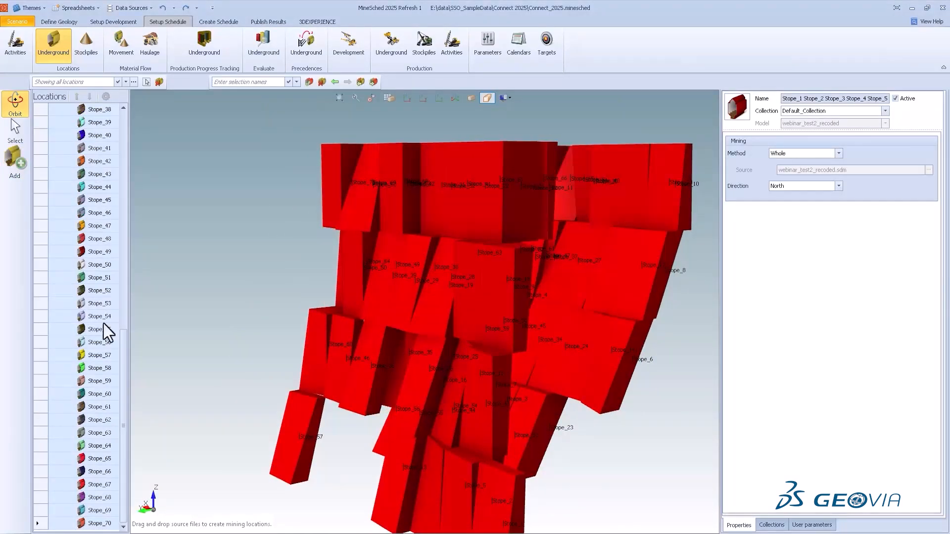
scroll(703, 227, down, 3)
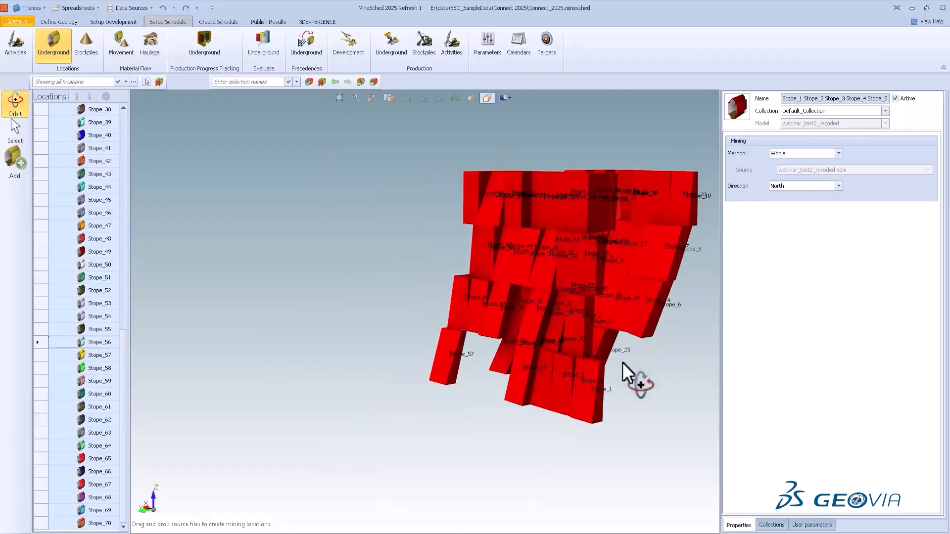
click(286, 205)
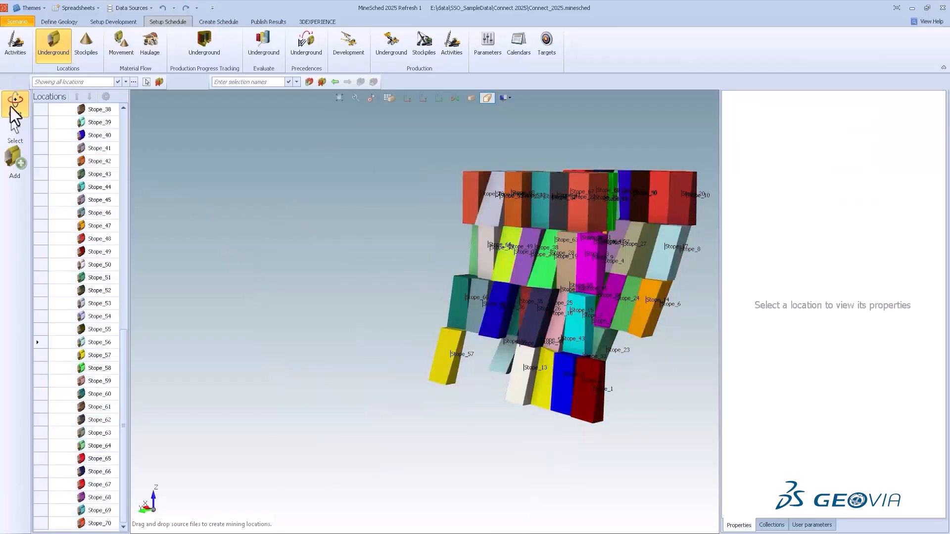
click(16, 131)
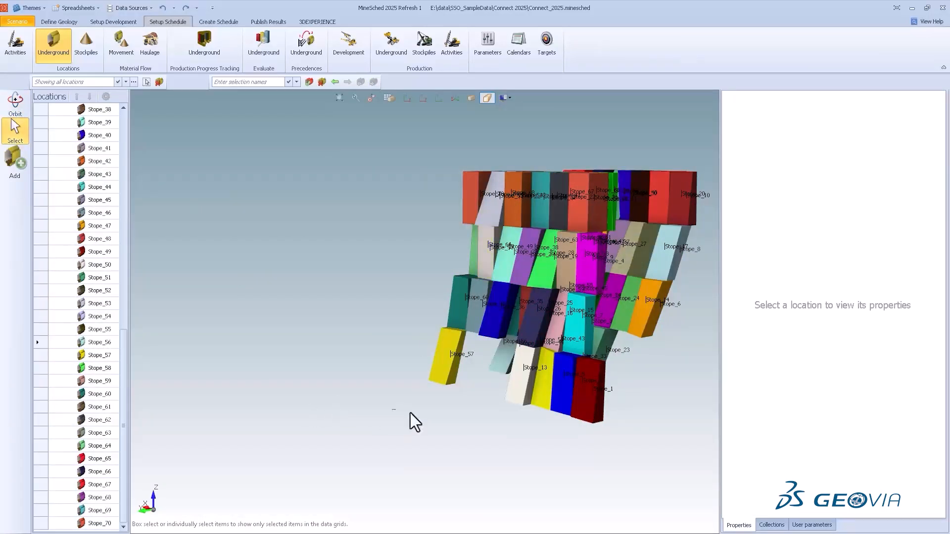
middle_drag(440, 445, 376, 436)
click(15, 102)
drag(406, 277, 241, 195)
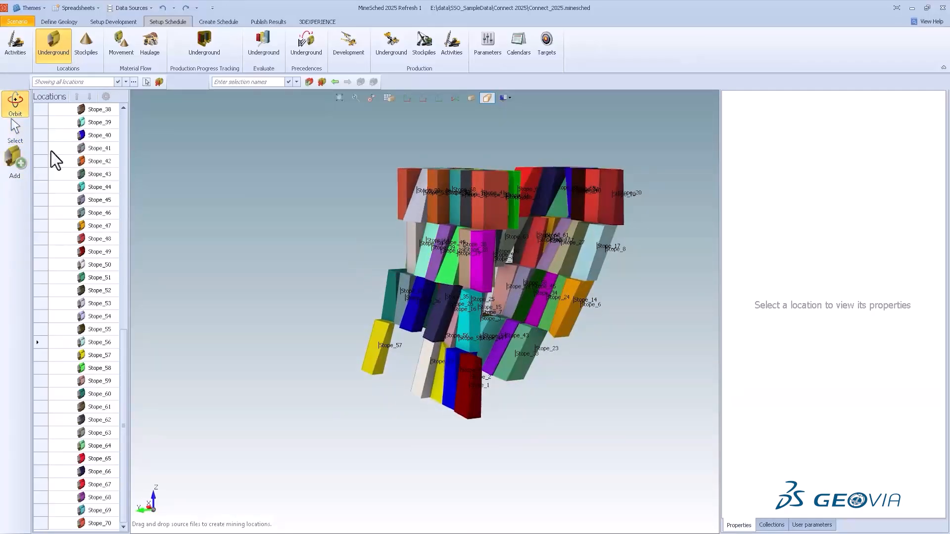
Pick individual stopes in the model to check their names and mining properties, and clear the selection
click(15, 137)
click(489, 273)
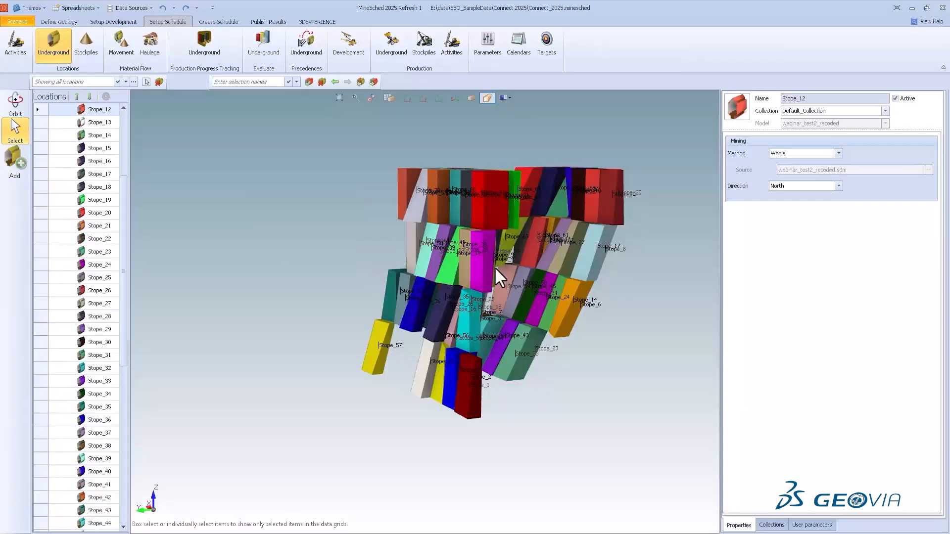
click(565, 313)
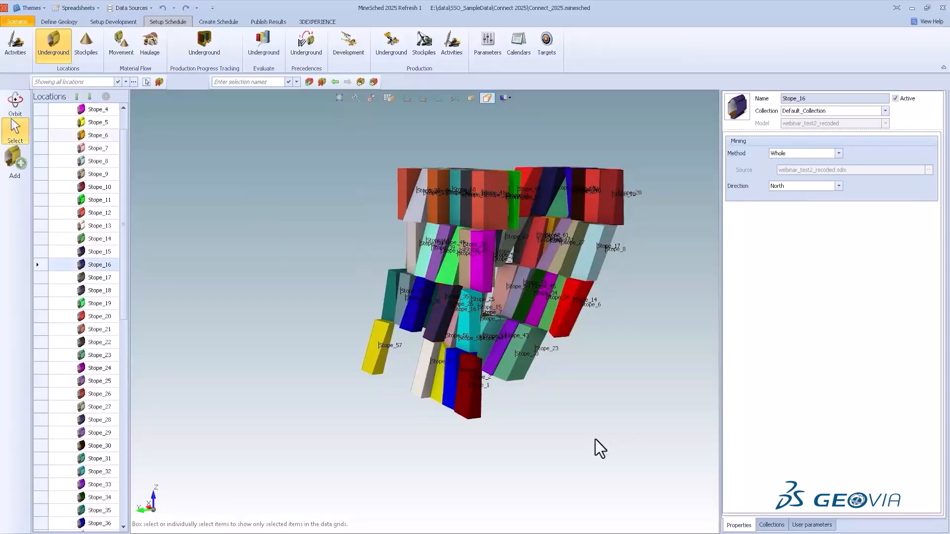
click(673, 393)
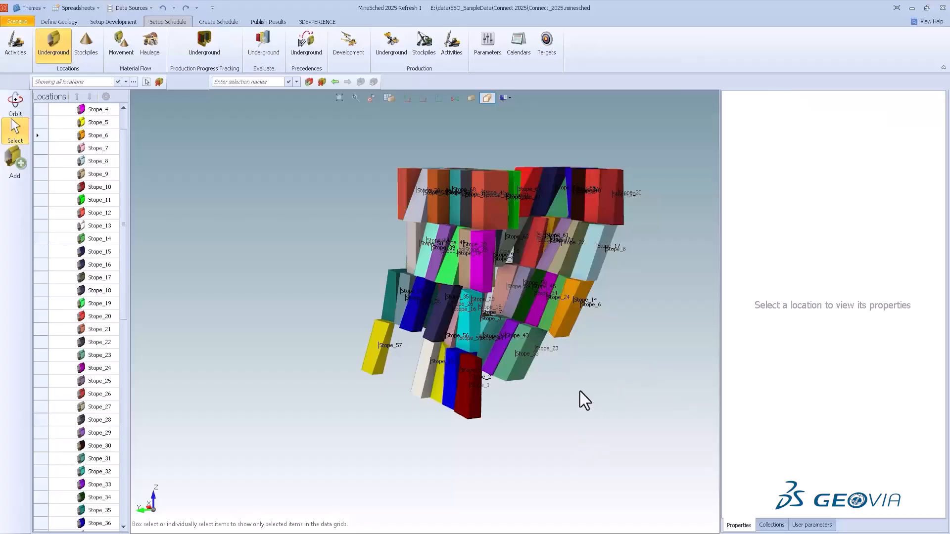
scroll(579, 391, down, 1)
scroll(544, 411, up, 3)
mouse_move(571, 396)
middle_down()
mouse_move(575, 388)
mouse_move(566, 414)
middle_up()
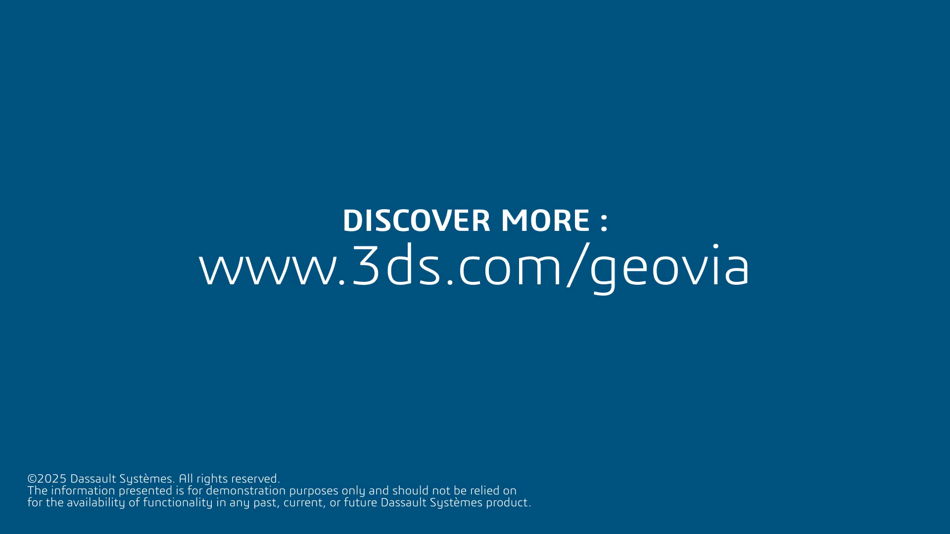